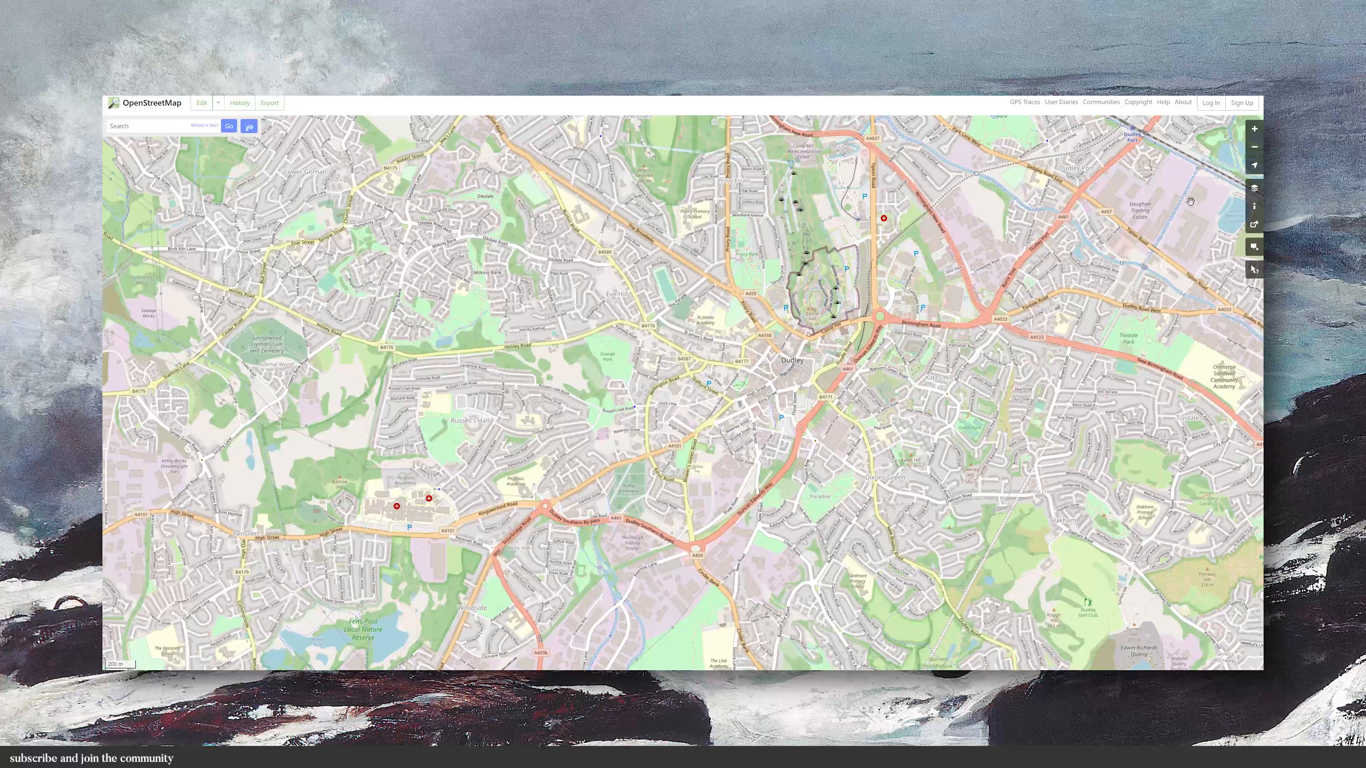
- Compare the CyclOSM, Cycle Map, Transport Map, ÖPNVKarte and Humanitarian map layers, ending on the Standard layer
left_click(1254, 188)
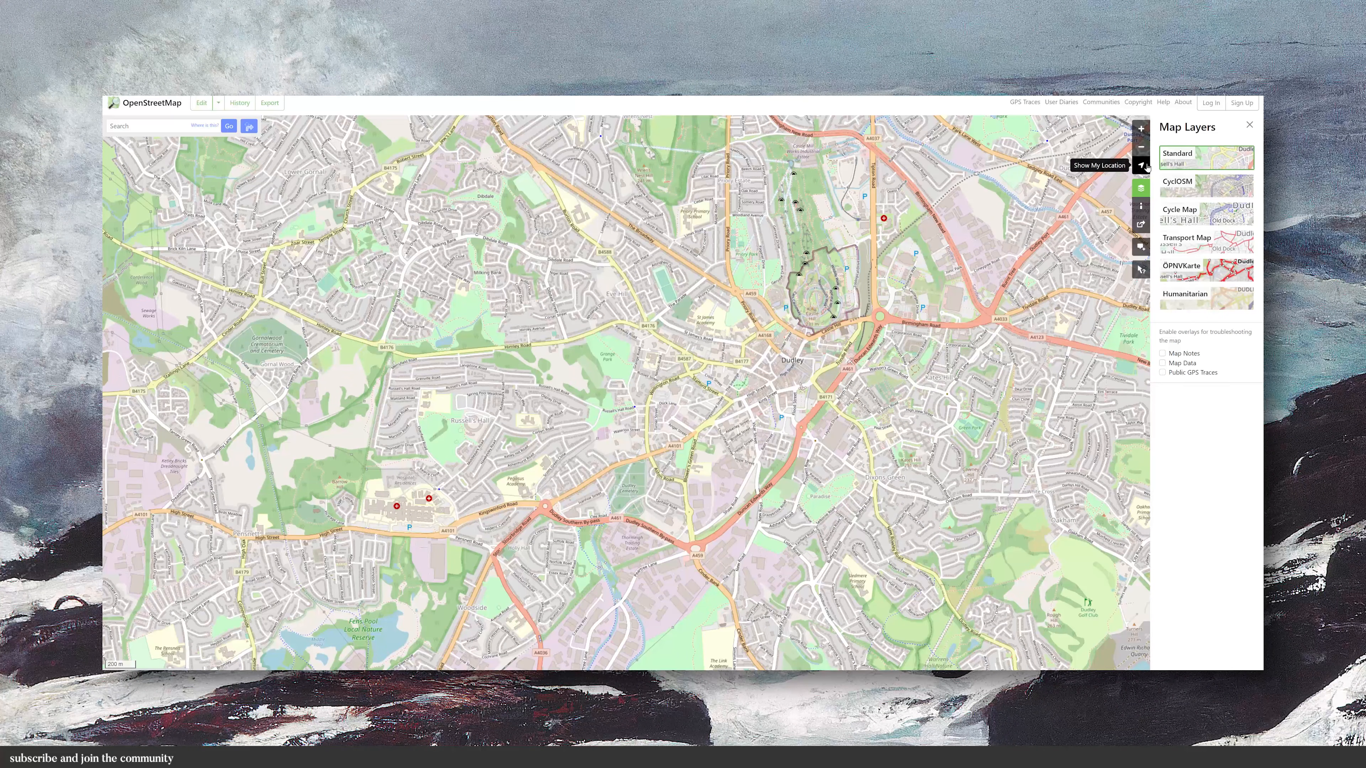
left_click(1191, 185)
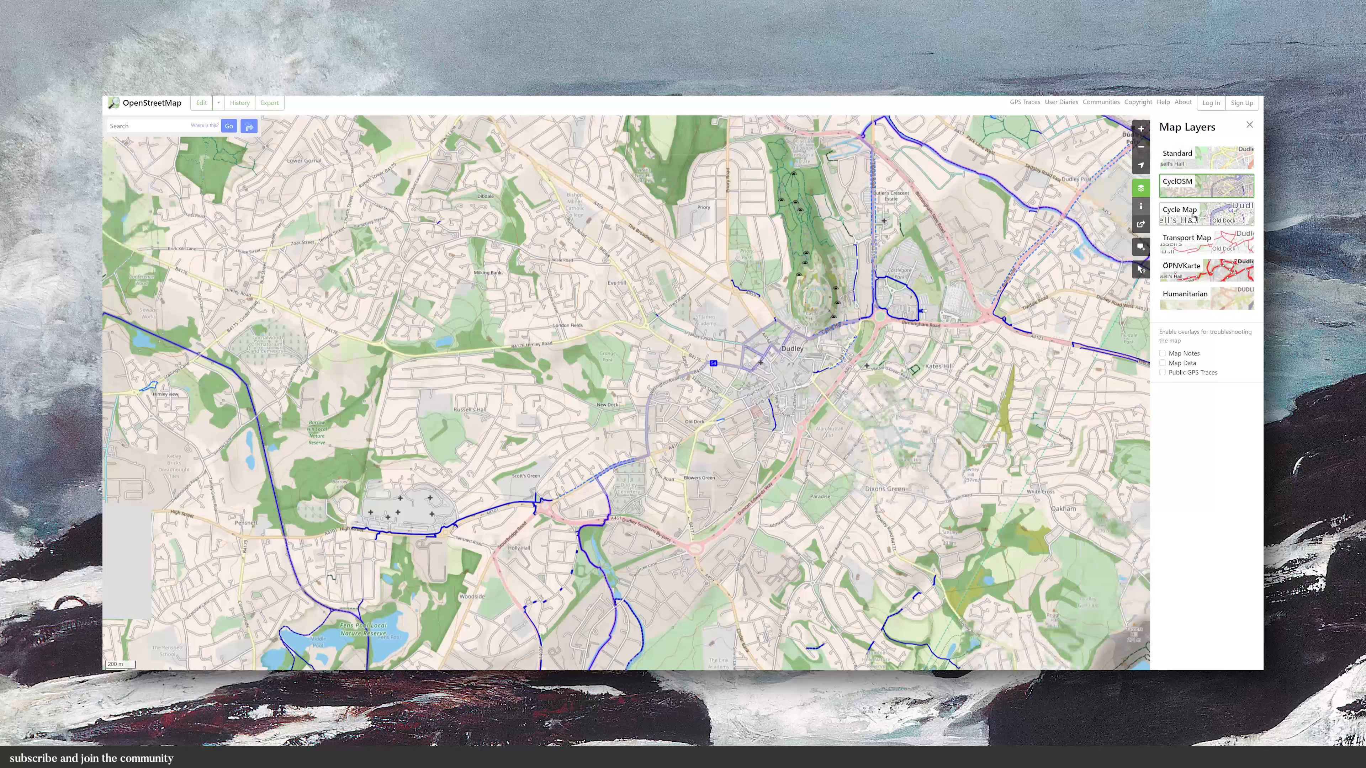
left_click(1193, 217)
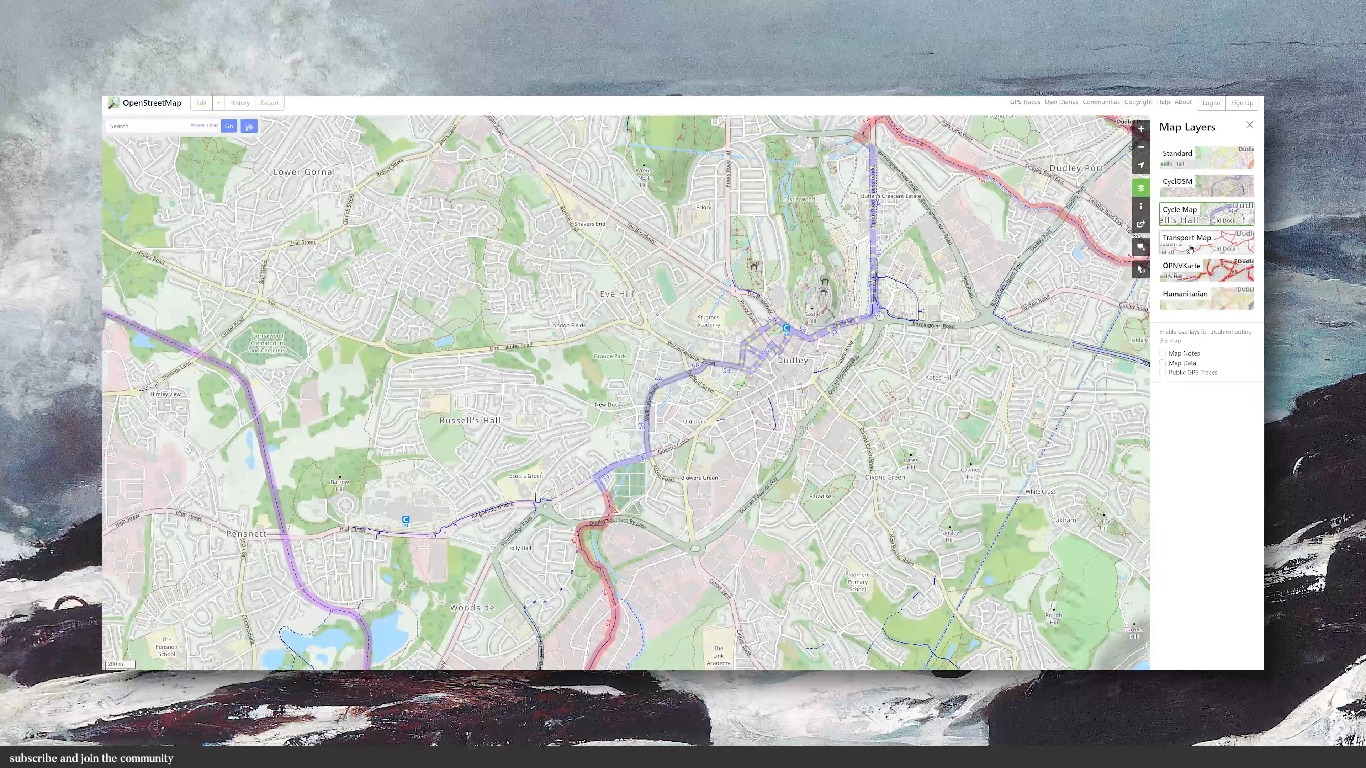
left_click(1190, 248)
left_click(1188, 272)
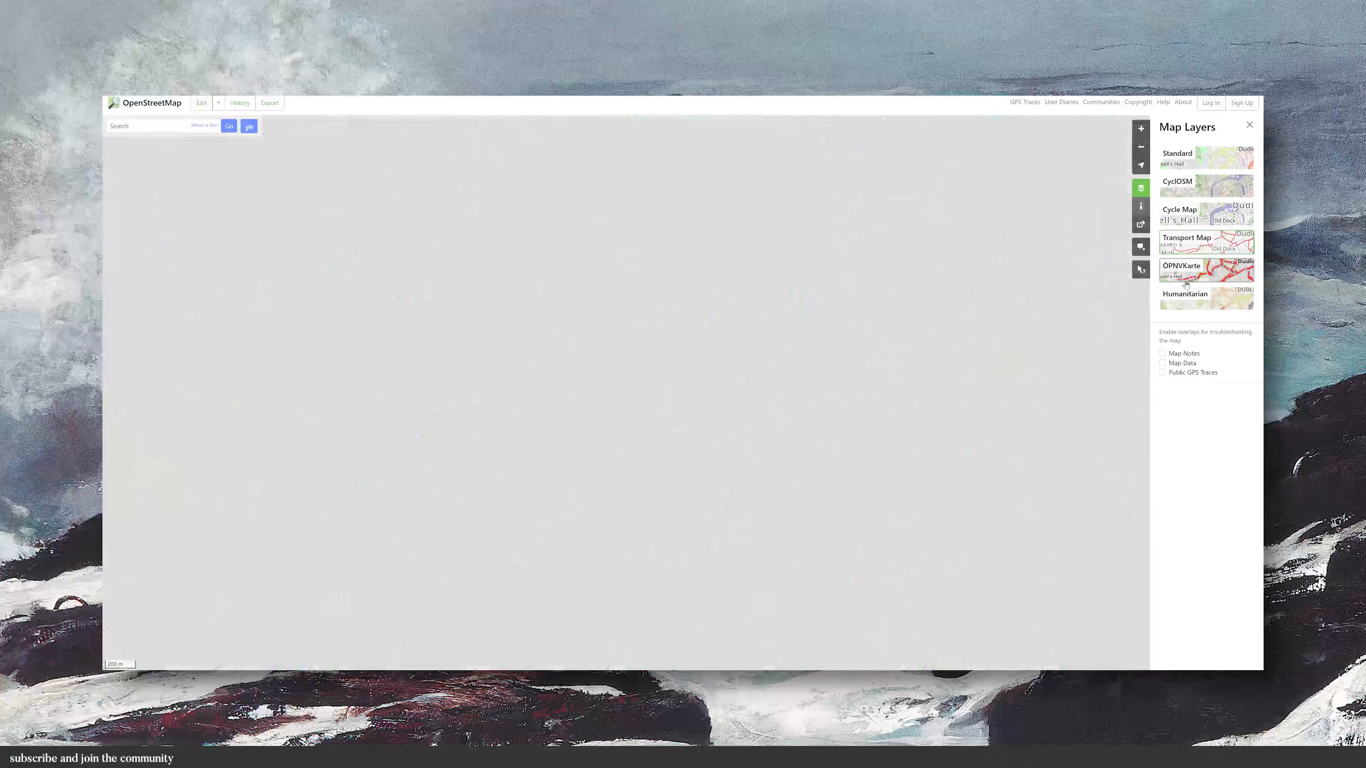
left_click(1185, 302)
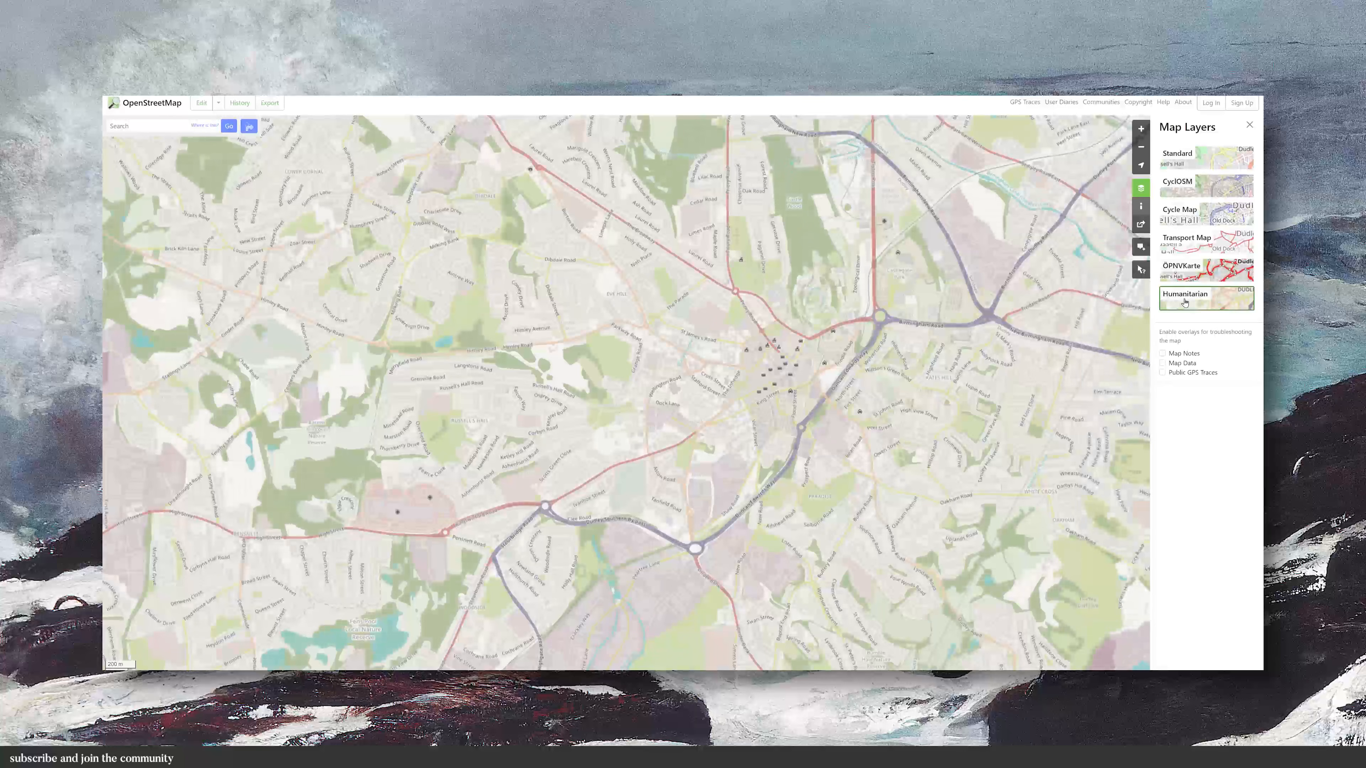
left_click(1191, 160)
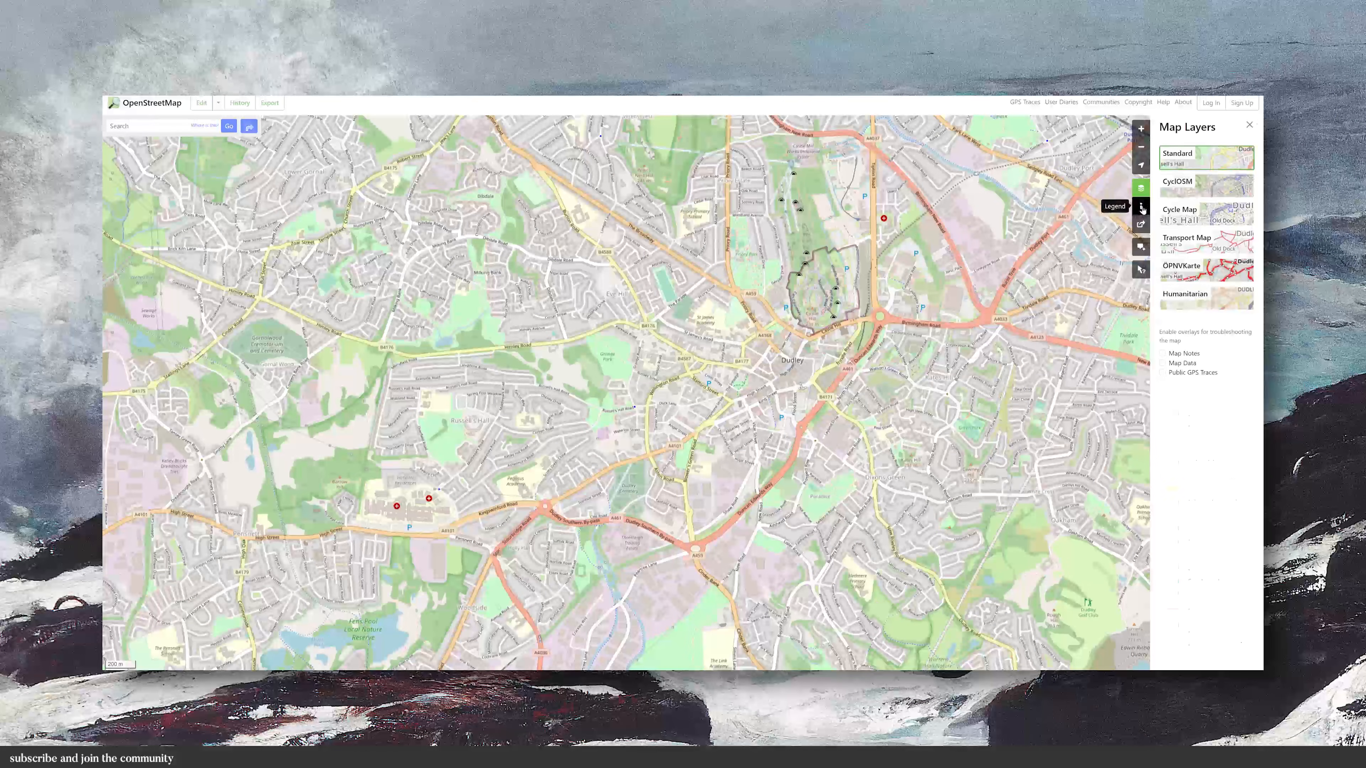
- View the map key and download the standard map of the displayed area as an image
left_click(1141, 206)
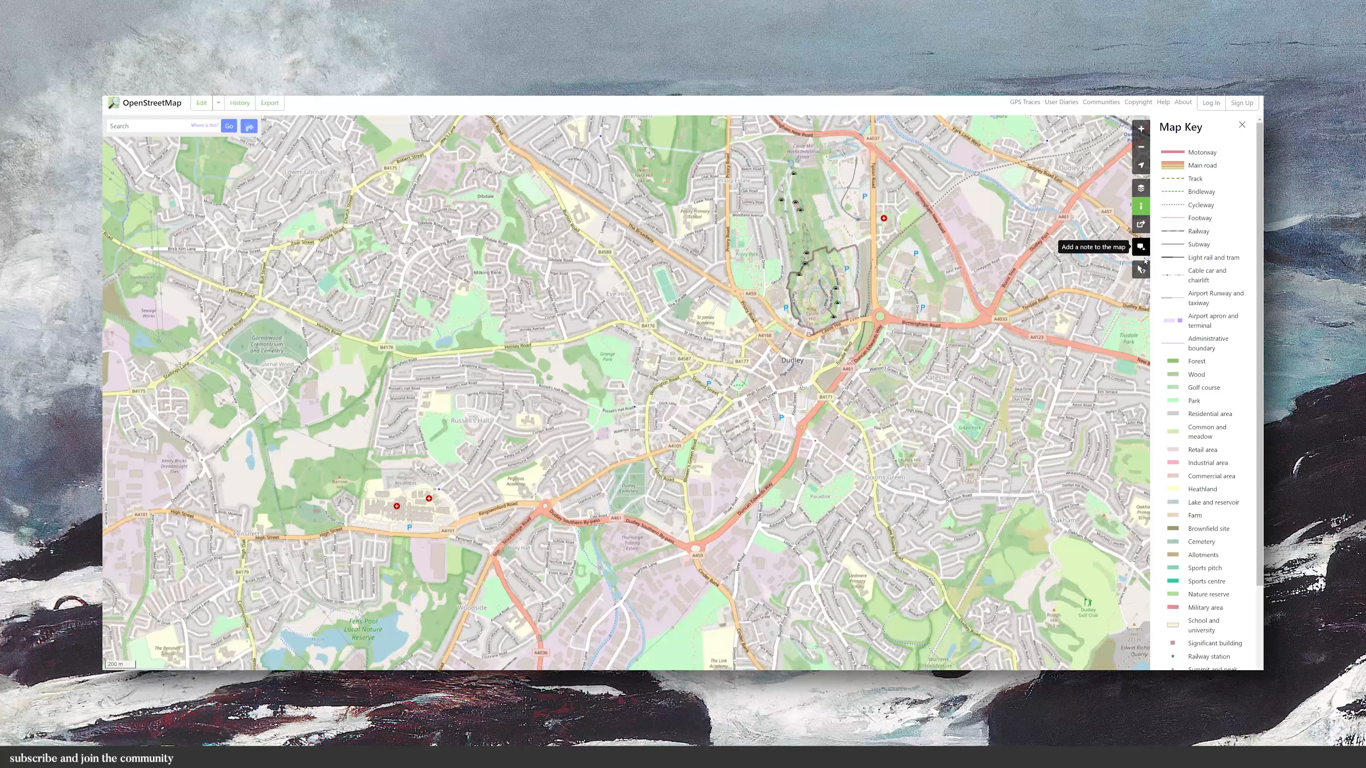
left_click(1142, 225)
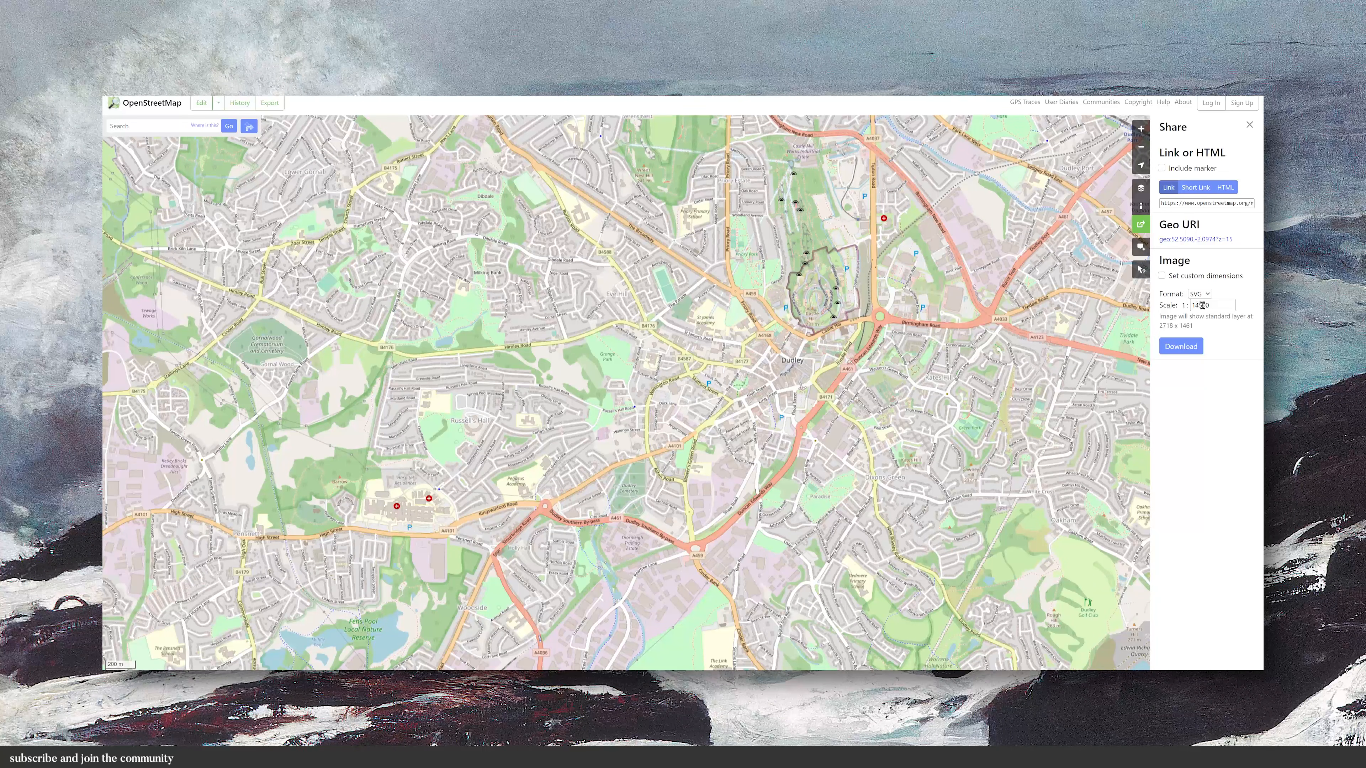
left_click(1193, 350)
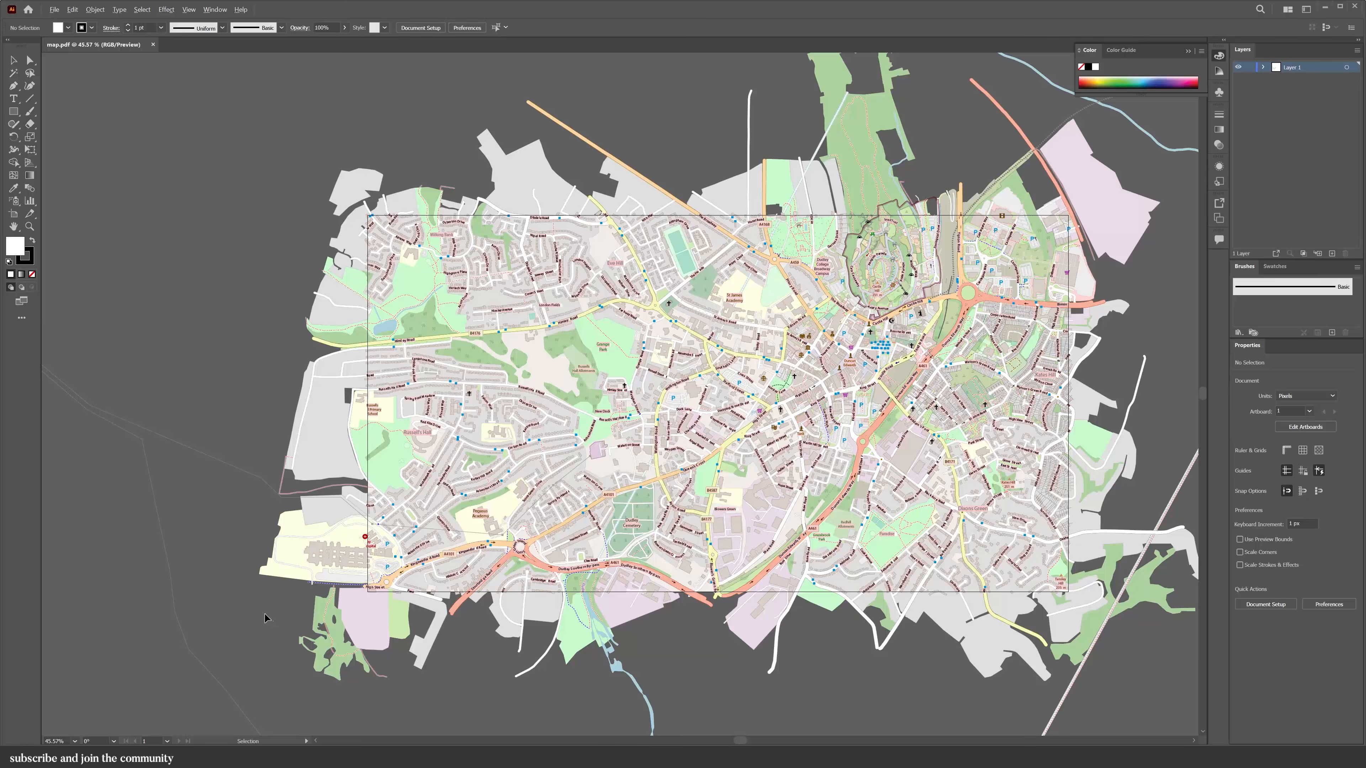
- Switch to Illustrator and narrow the artboard of map.pdf from both sides to a portrait crop around the town centre
scroll(265, 613, "down", 3)
scroll(484, 606, "up", 4)
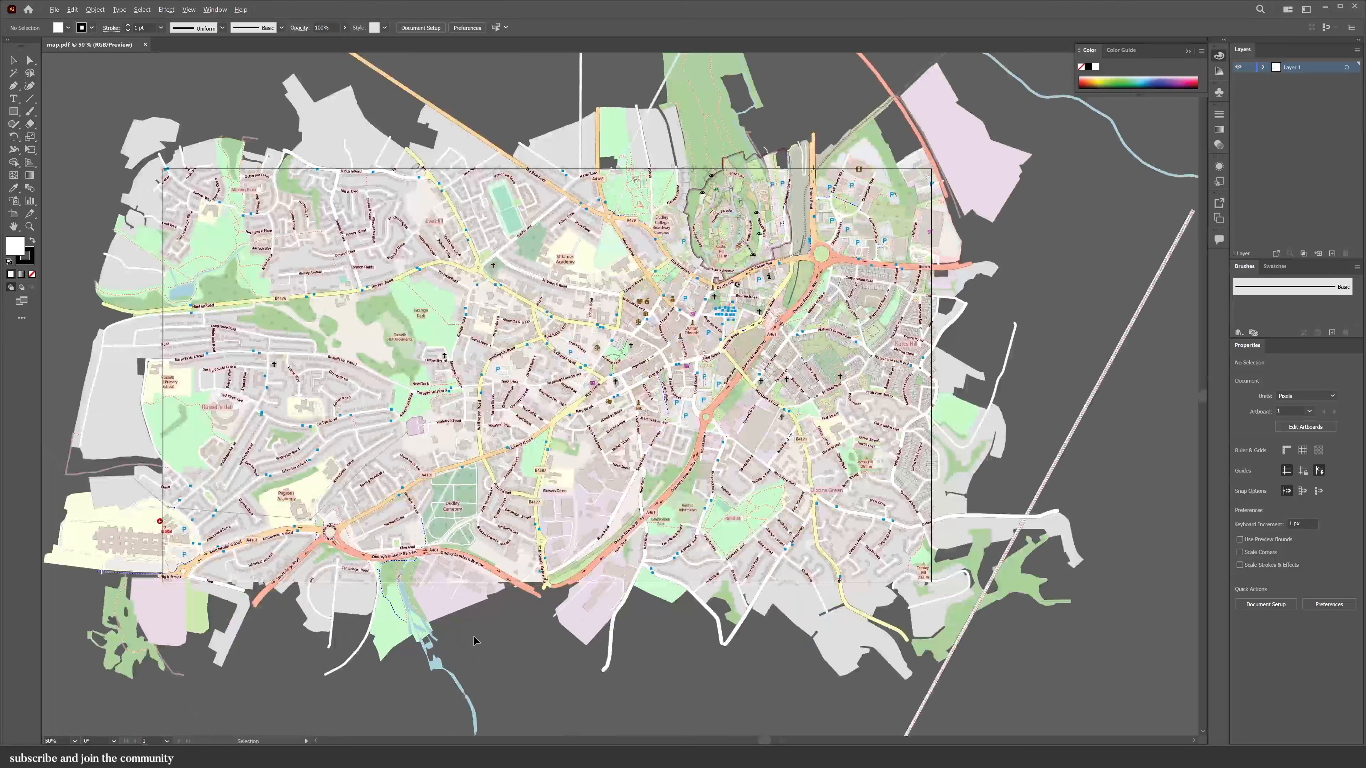
scroll(474, 640, "up", 1)
scroll(474, 640, "up", 1)
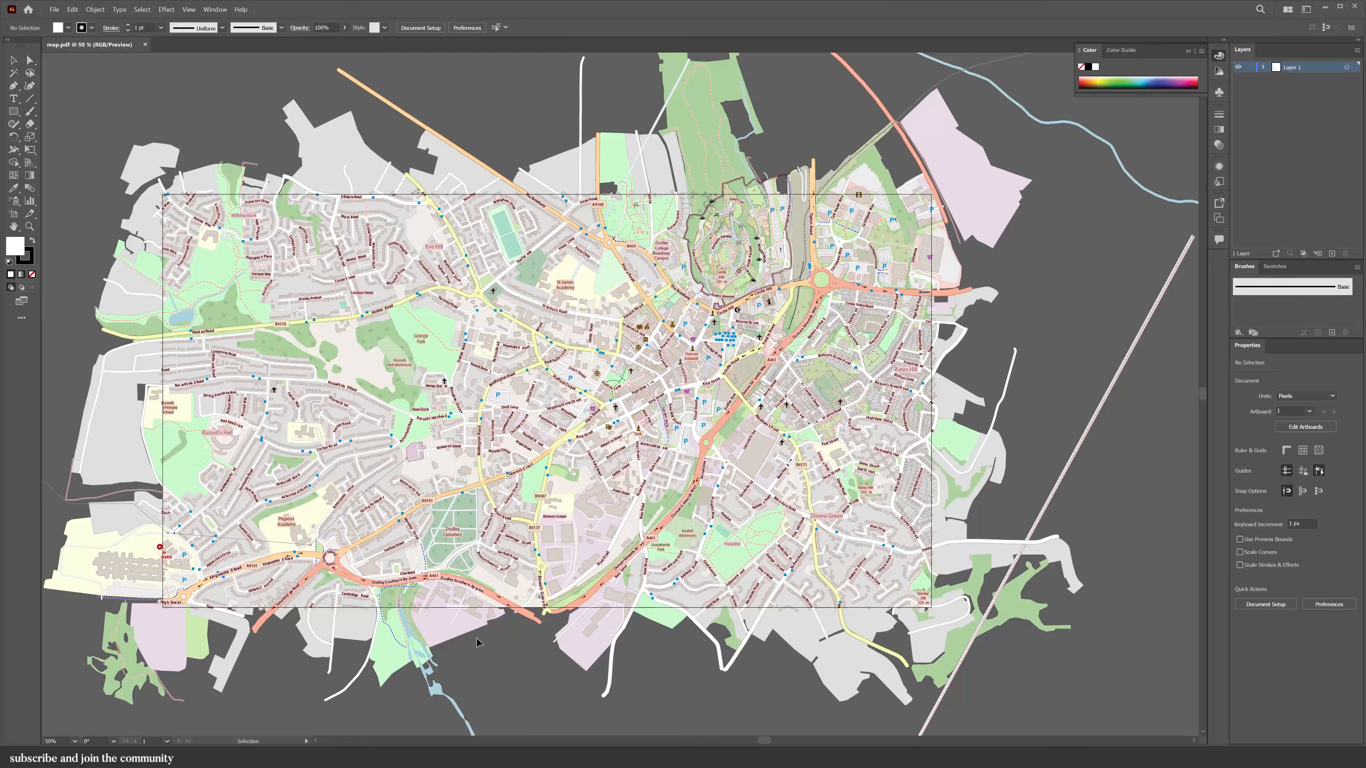
left_click(13, 214)
left_click(169, 432)
left_click_drag(932, 403, 543, 403)
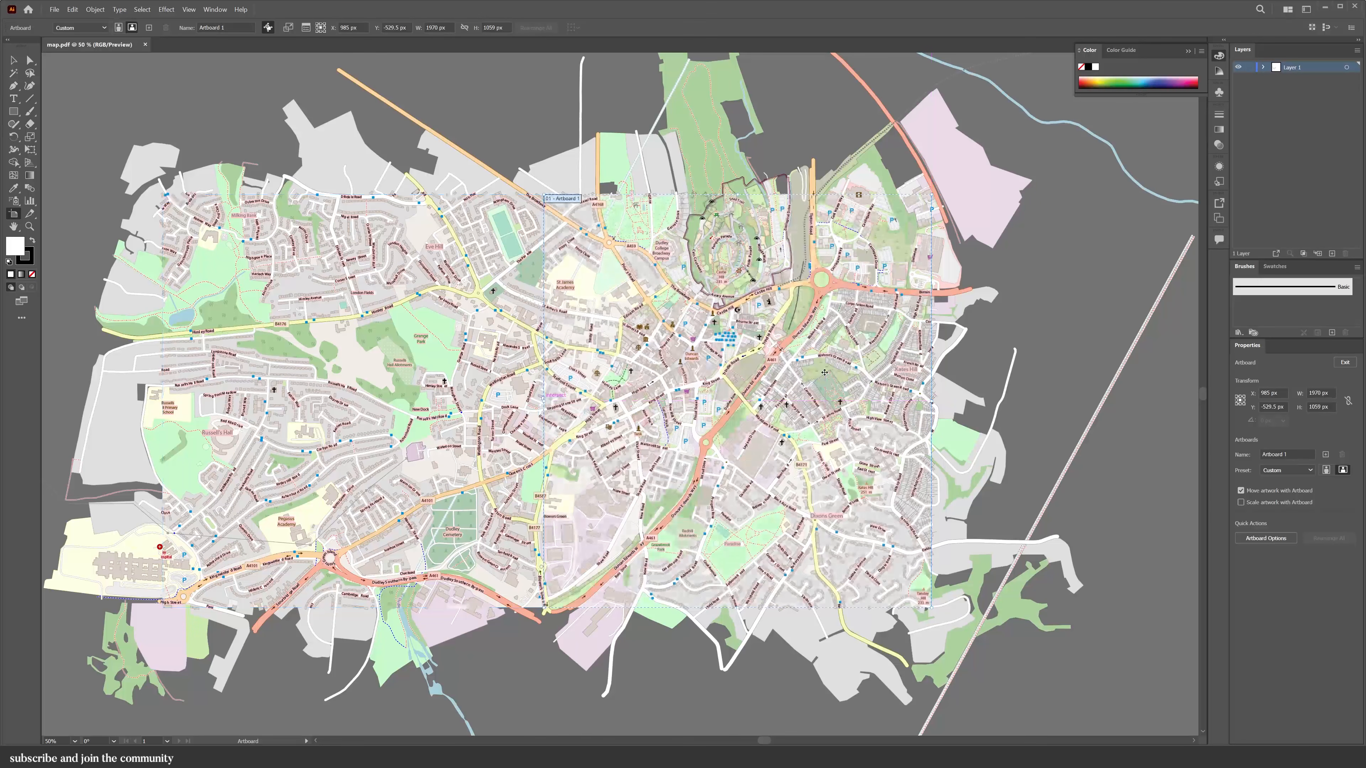
left_click_drag(930, 410, 853, 390)
key("Escape")
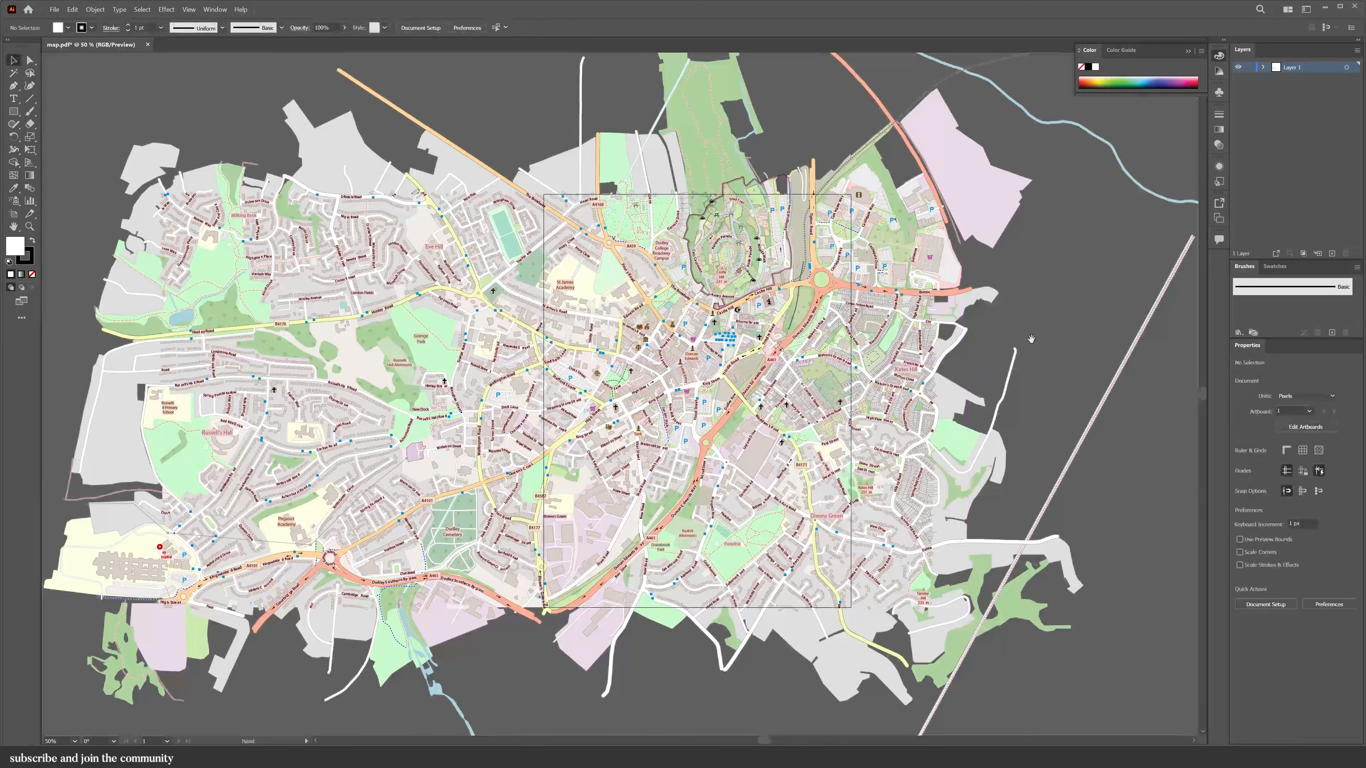
- Hide everything outside the artboard with Trim View and ungroup the map artwork
left_click(188, 10)
left_click(202, 67)
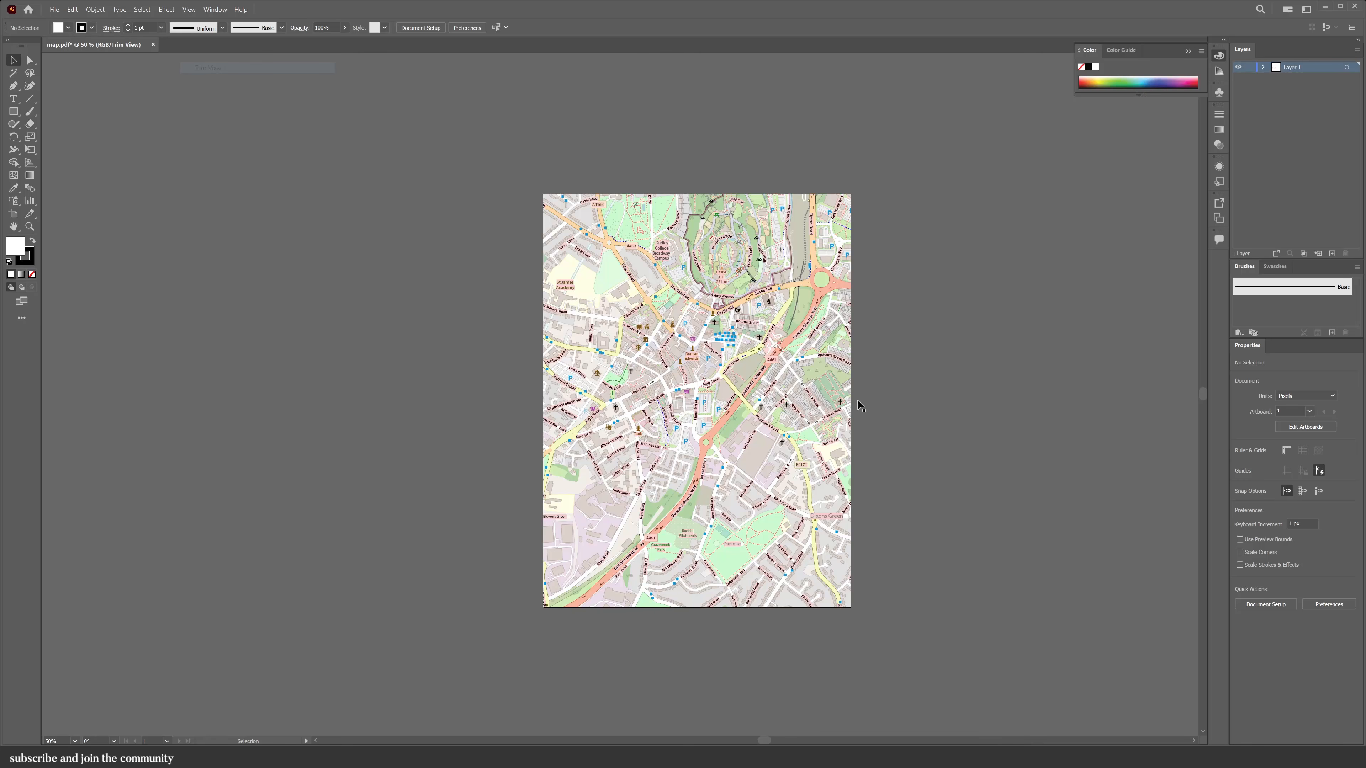
scroll(976, 458, "up", 1)
left_click(735, 475)
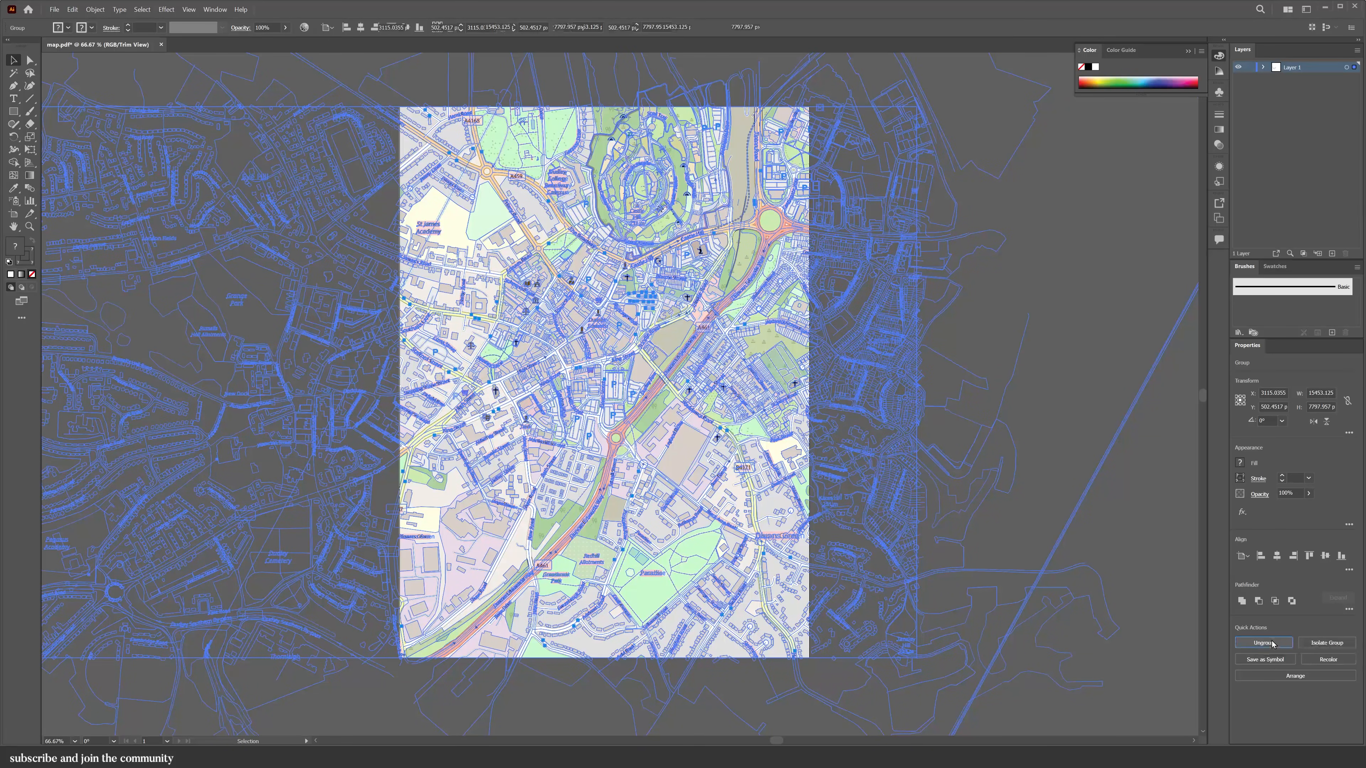
left_click(1098, 618)
- Select the transparent rectangle covering the map together with all objects of the same appearance, and remove them
left_click(771, 514)
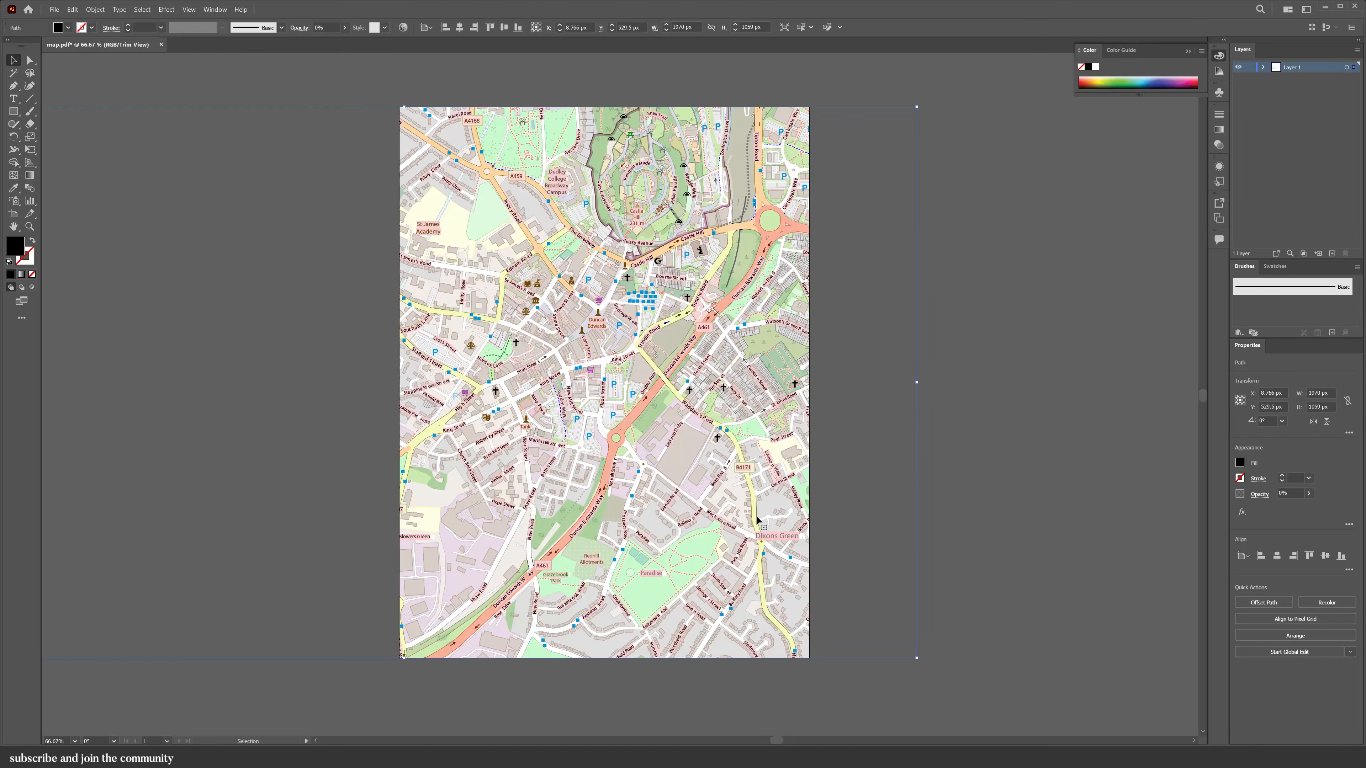
key("a")
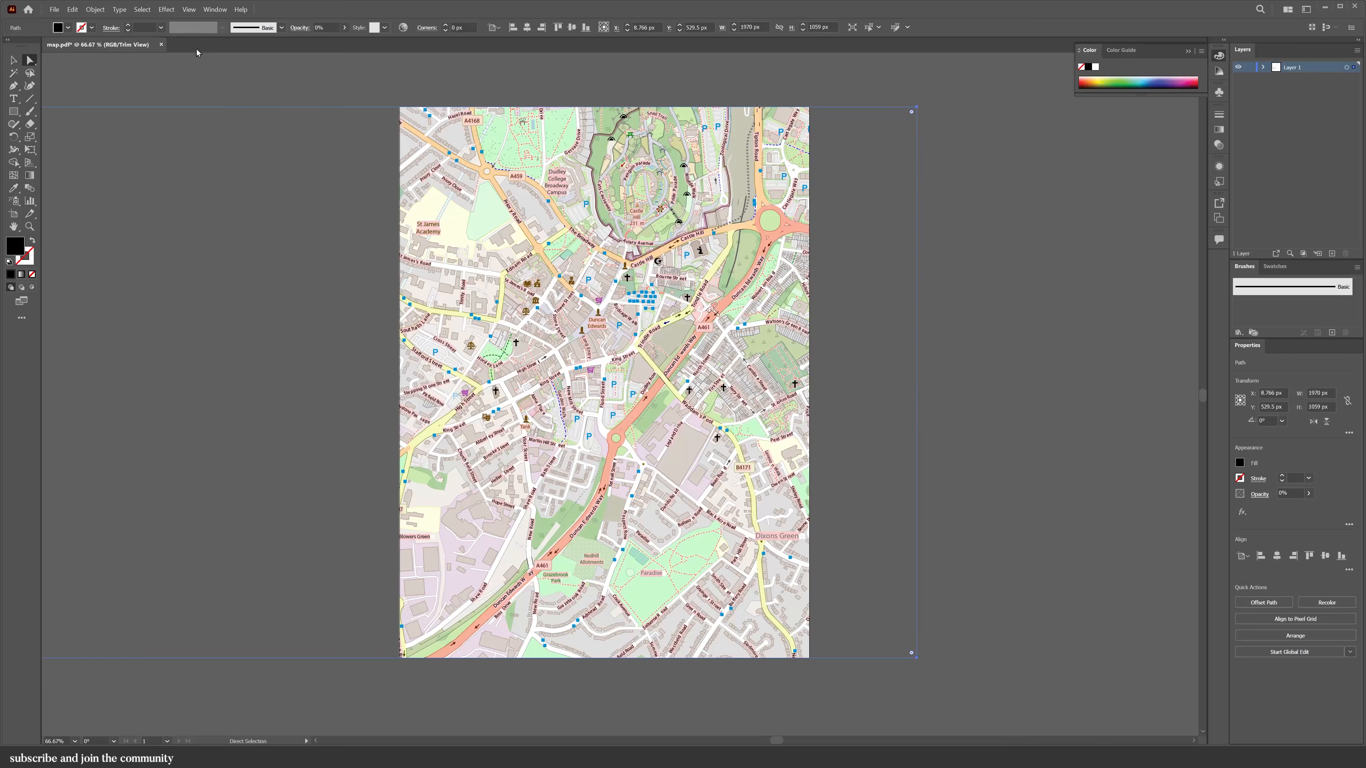
left_click(142, 10)
mouse_move(183, 103)
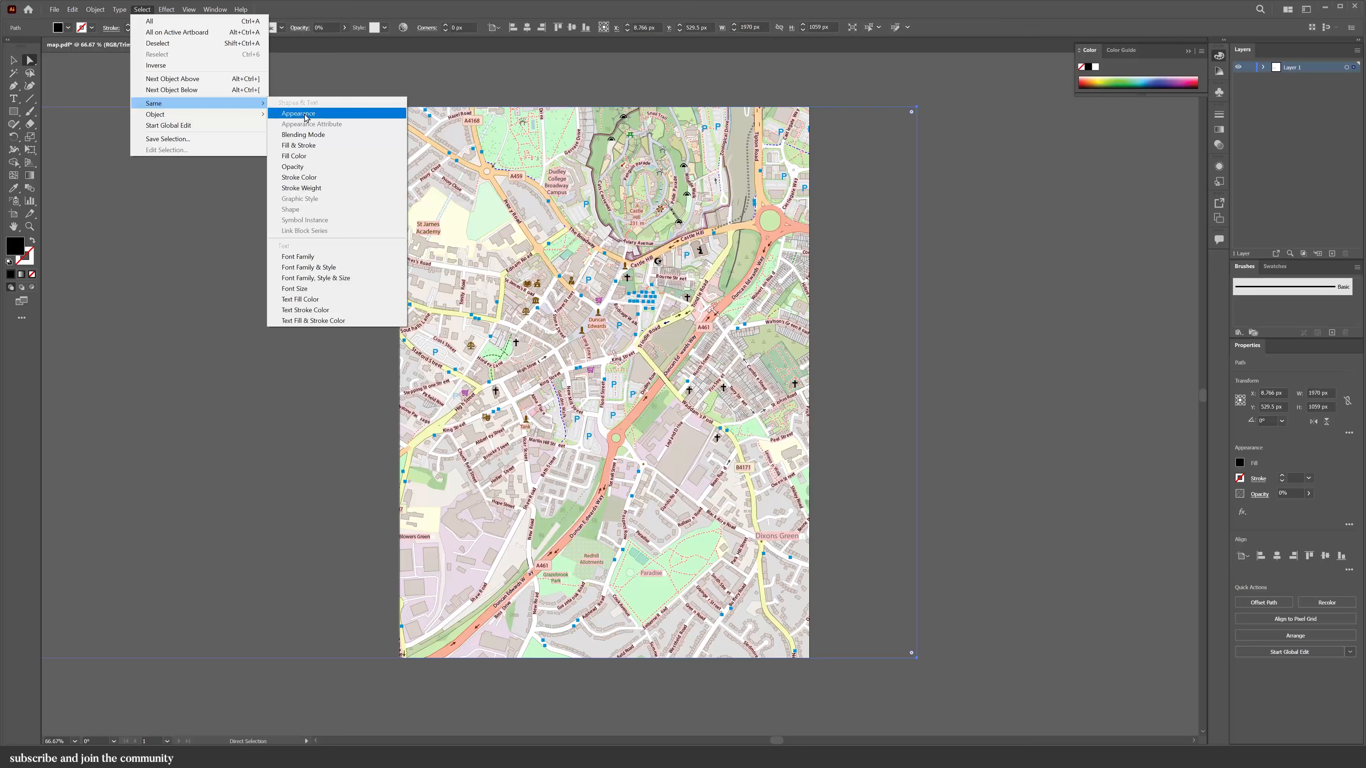
left_click(287, 103)
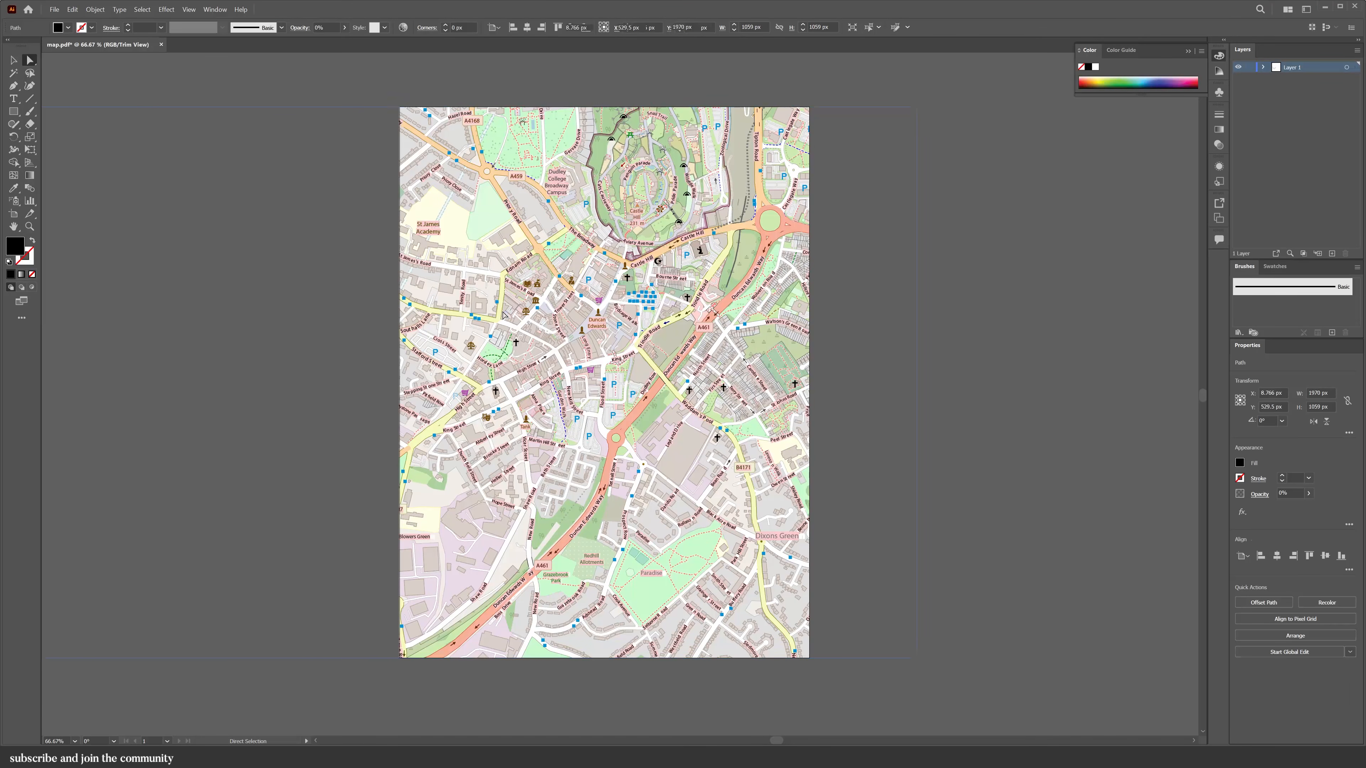
- Check that individual map shapes, inside and beyond the artboard, can be selected separately
left_click(640, 376)
left_click(682, 454)
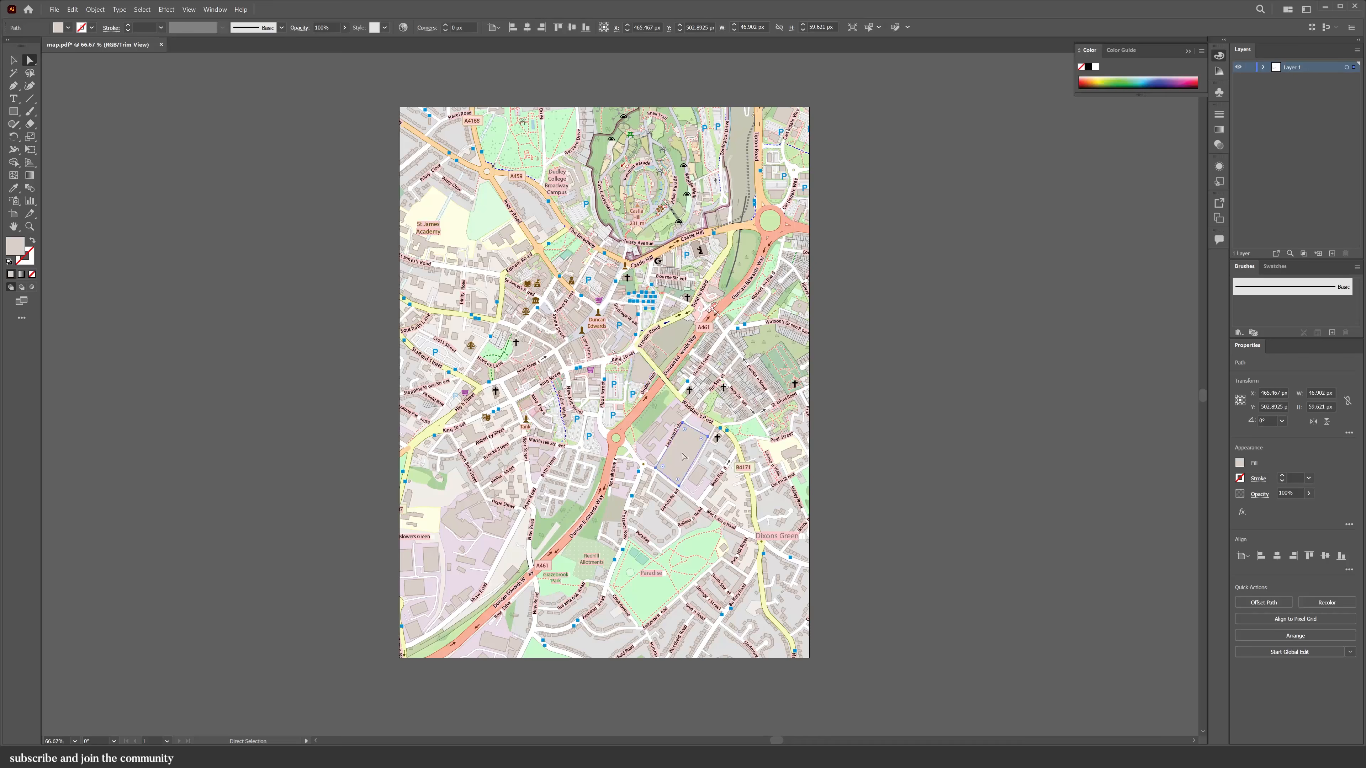
left_click(683, 548)
left_click(859, 564)
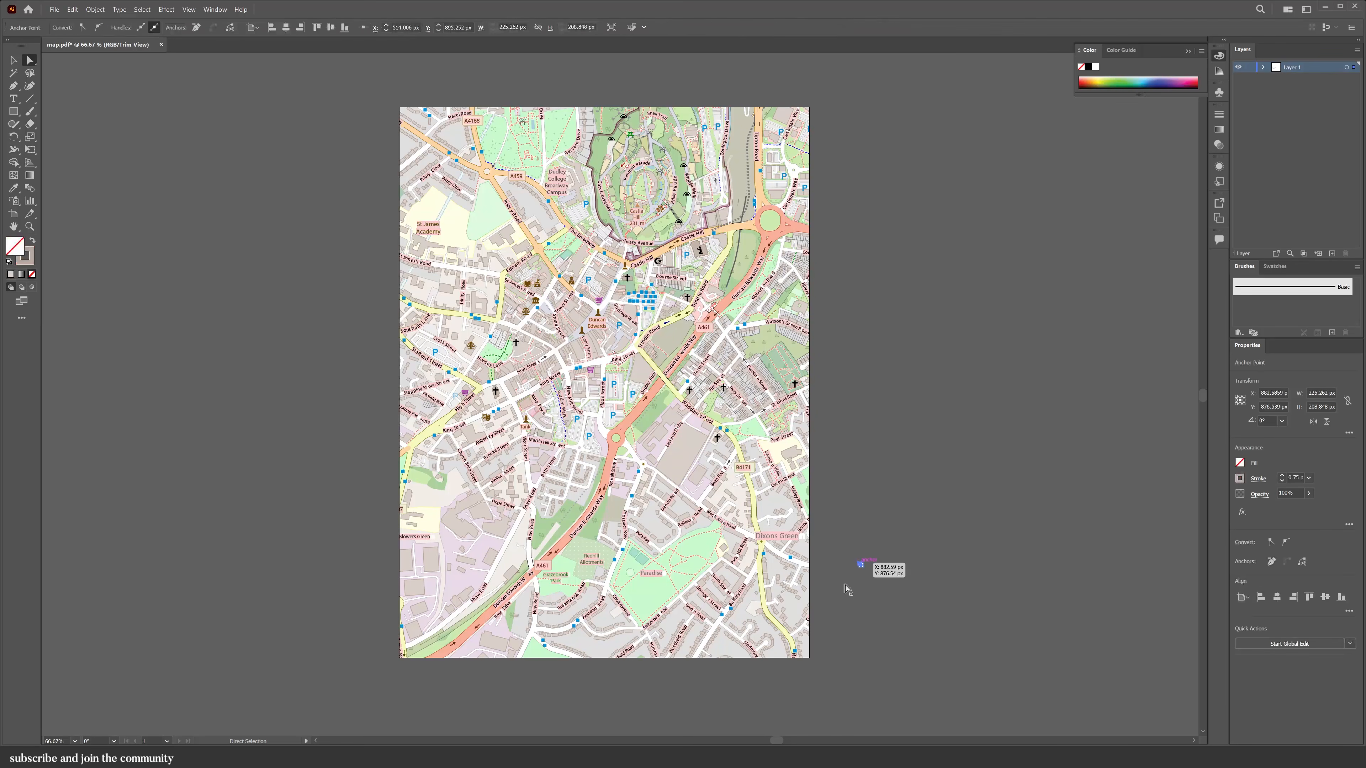
left_click(861, 580)
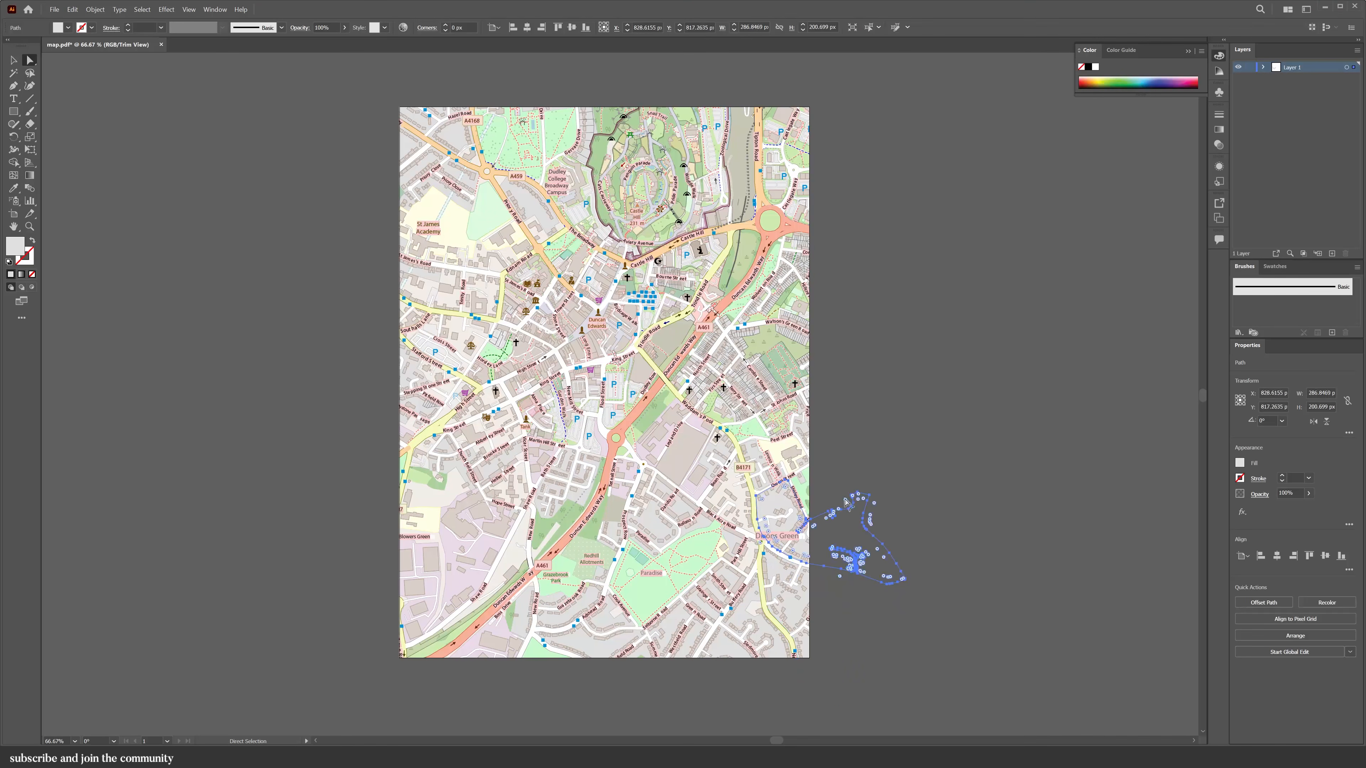
left_click(349, 321)
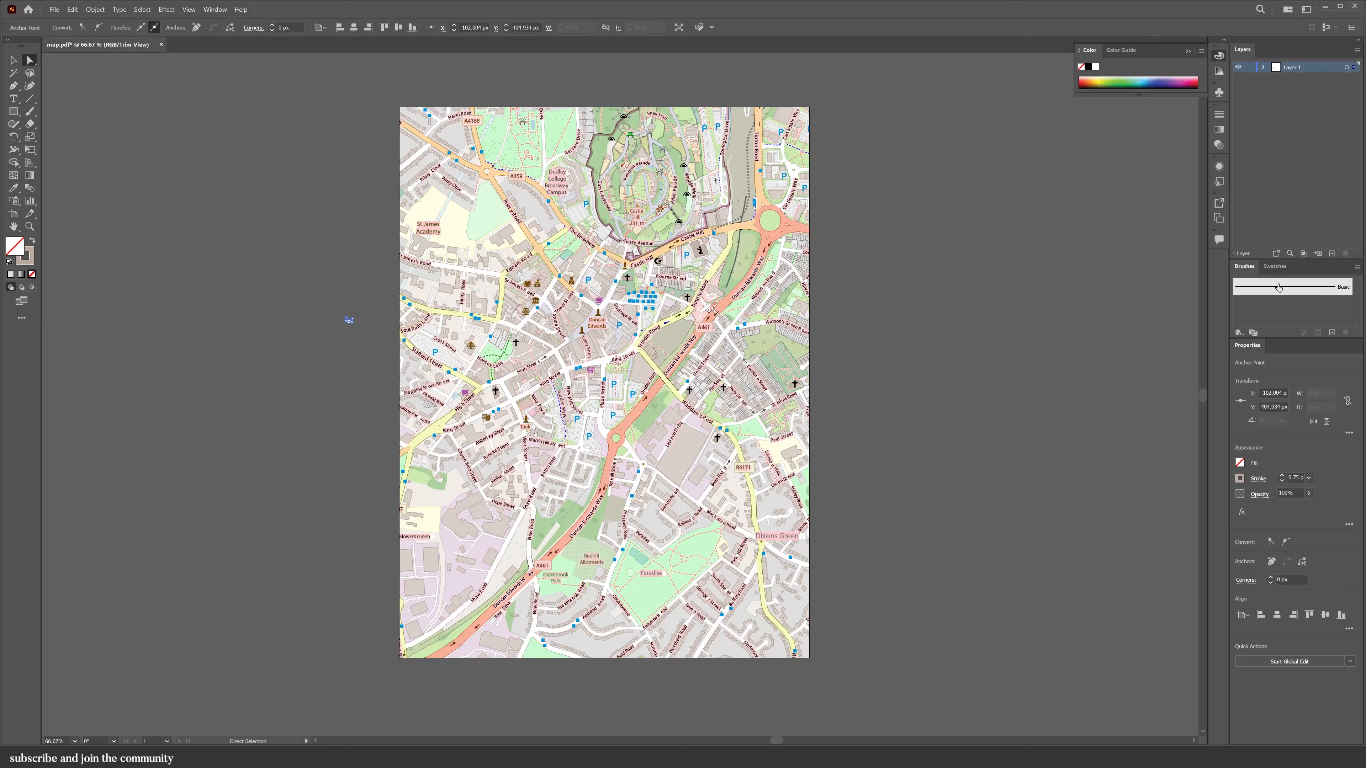
- Add a new layer named Buildings
left_click(1333, 253)
double_click(1292, 67)
type("Buildings")
key("Return")
- Add another layer above Buildings and name it Streets
left_click(1333, 254)
key("shift+s")
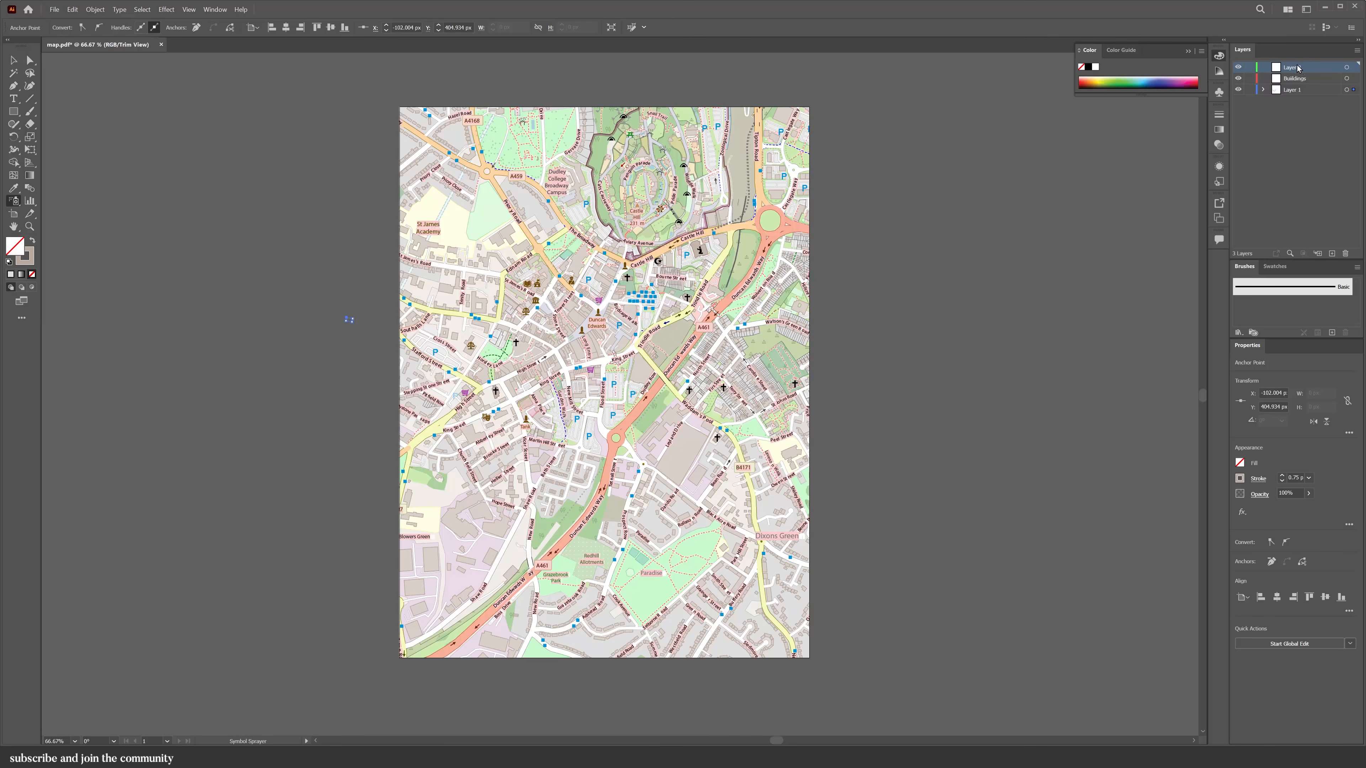
double_click(1296, 67)
type("Streets")
key("Return")
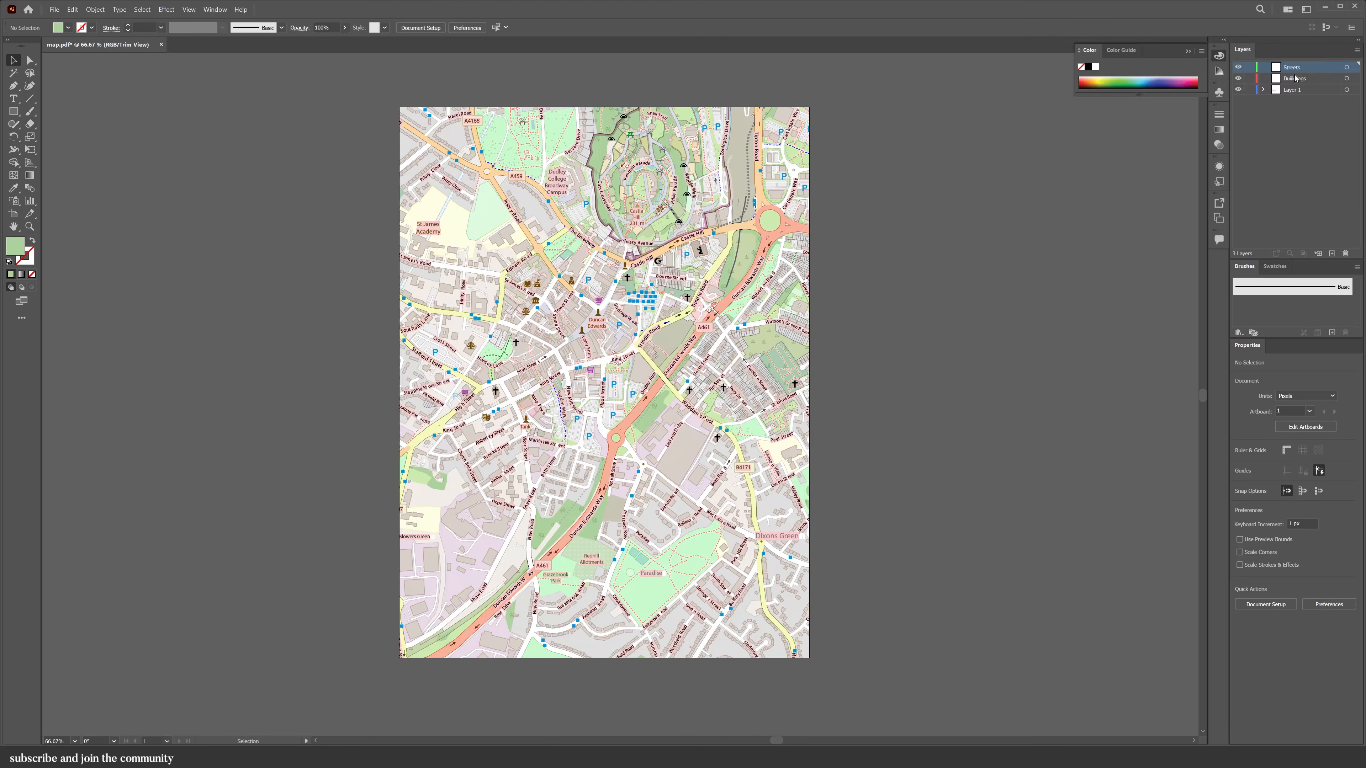
- Add a layer named Green at the top of the layer stack
left_click(1332, 254)
double_click(1296, 67)
type("Green")
key("Return")
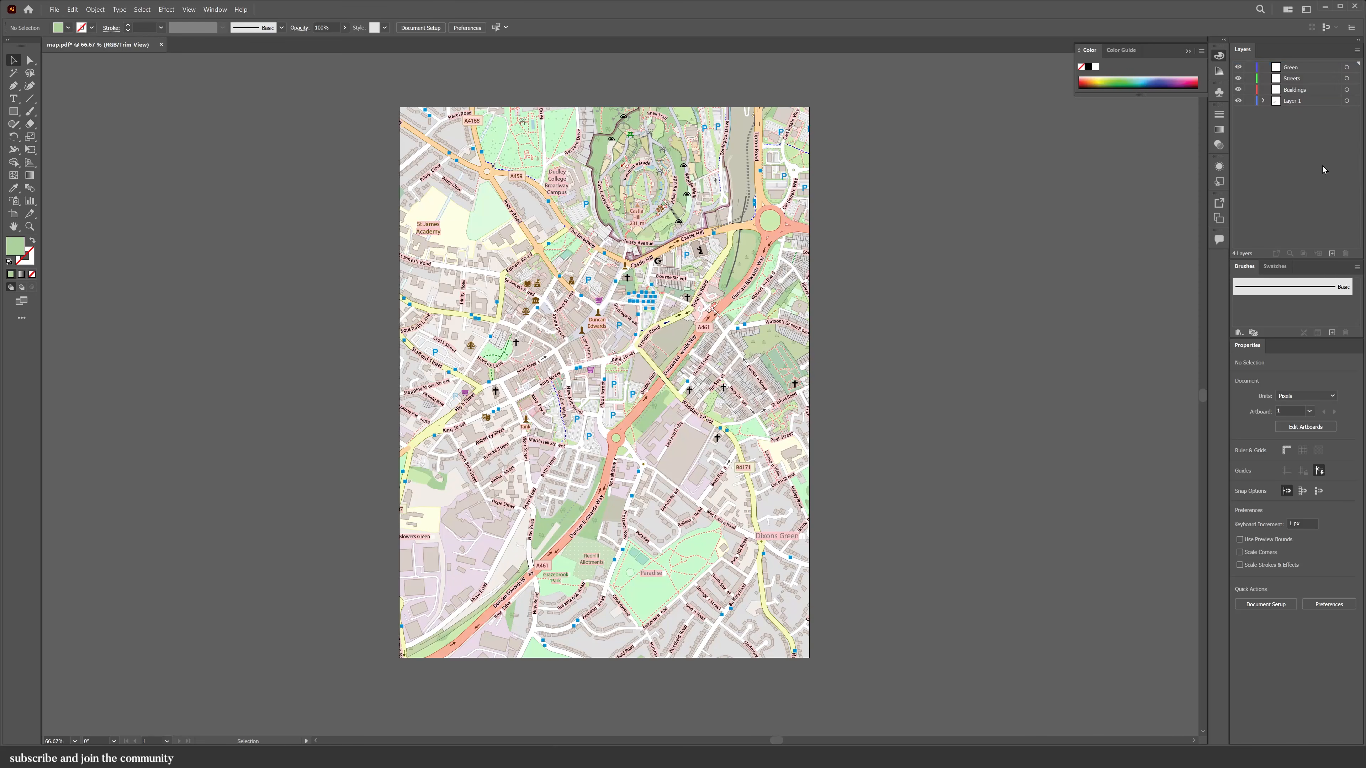
- Select all building shapes by matching the large building's appearance, move them to the Buildings layer and hide that layer
left_click(681, 459)
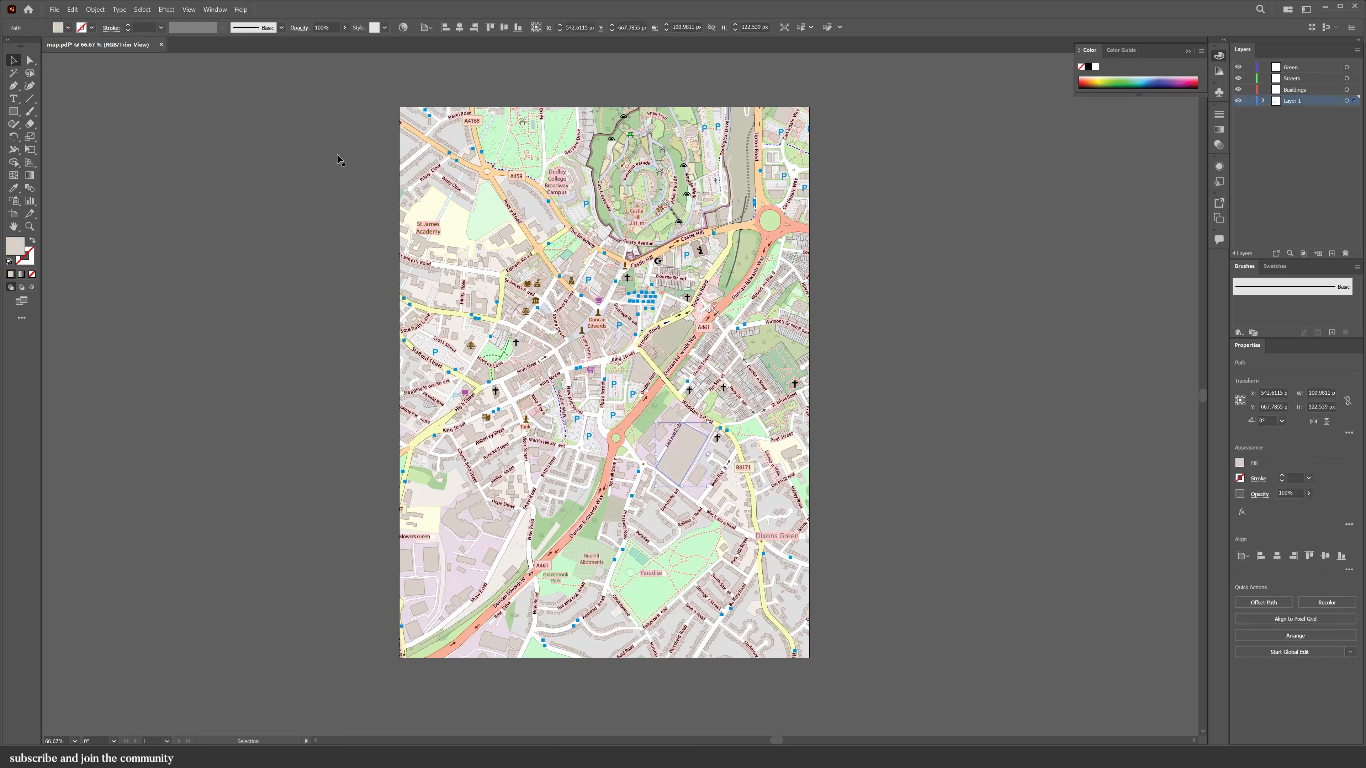
left_click(142, 9)
mouse_move(172, 101)
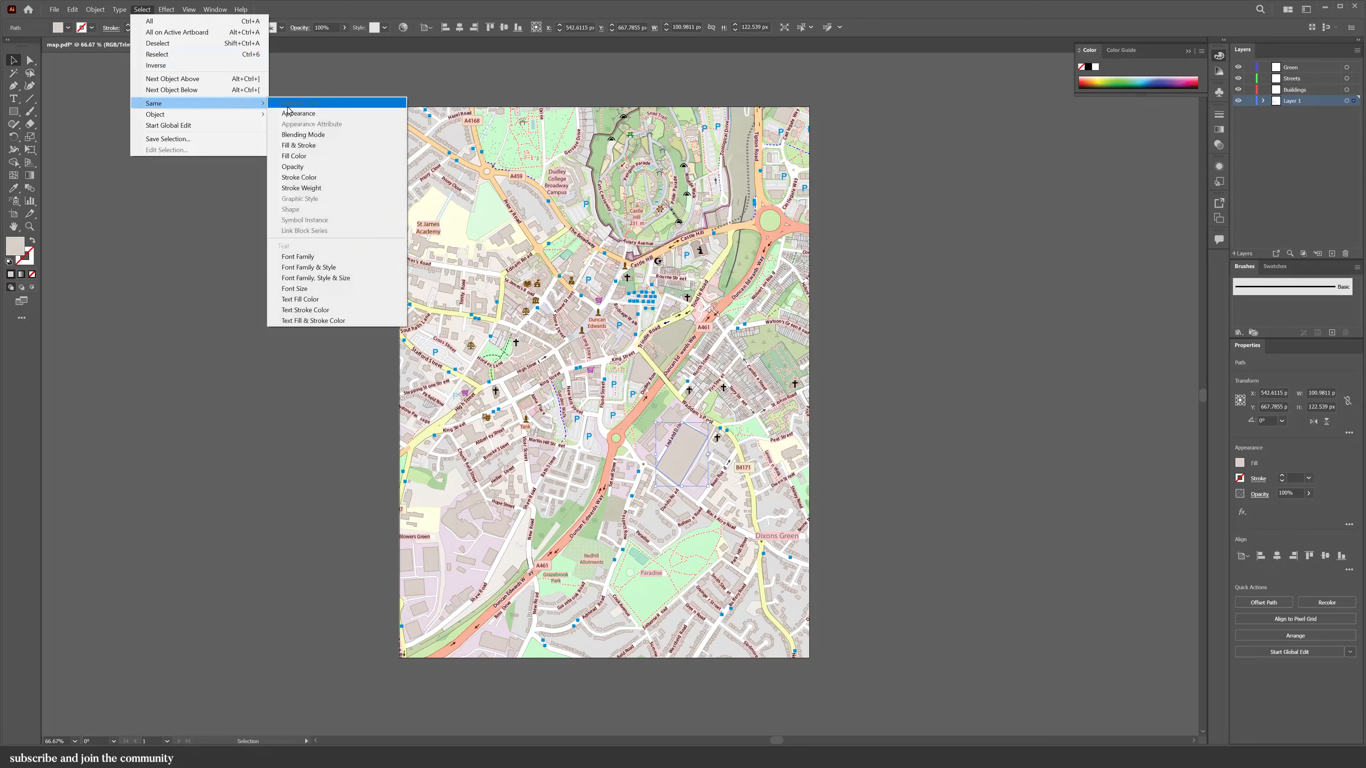
left_click(301, 105)
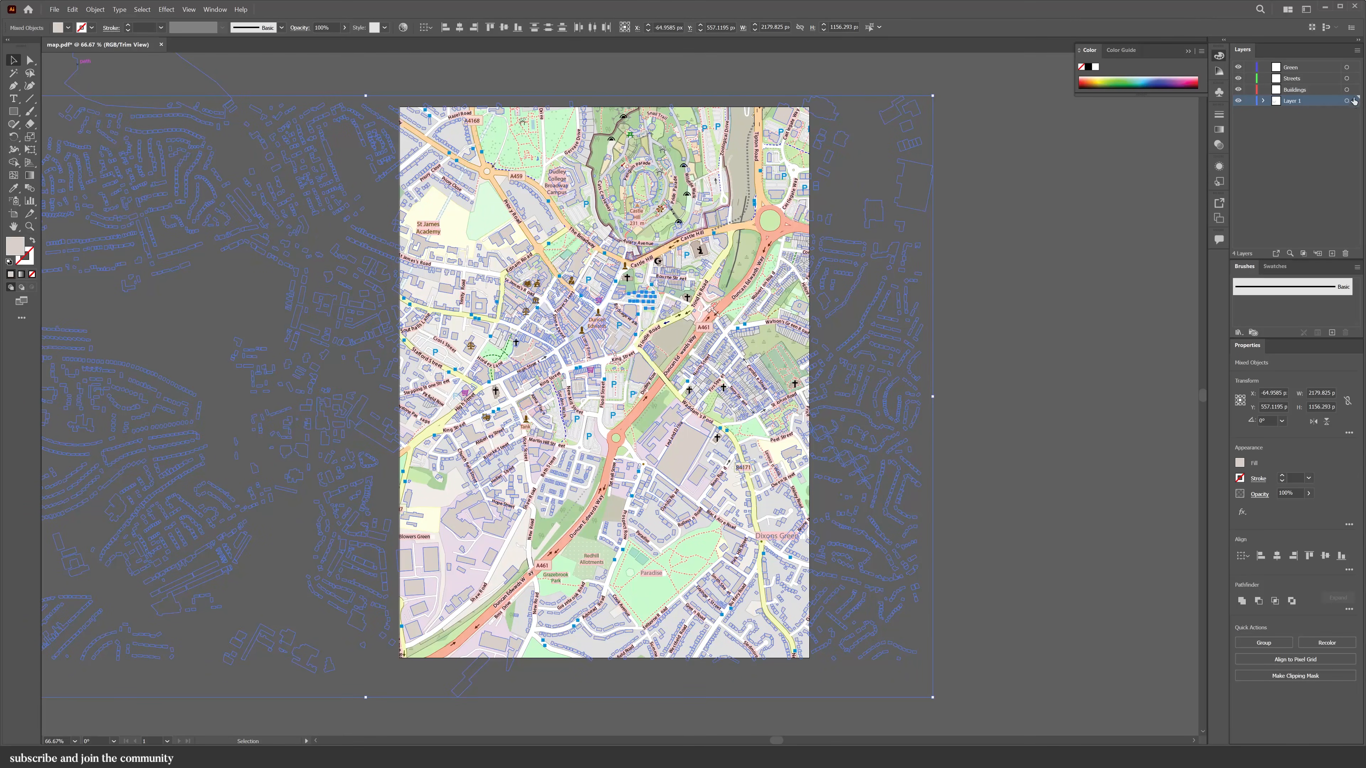
left_click(1287, 111)
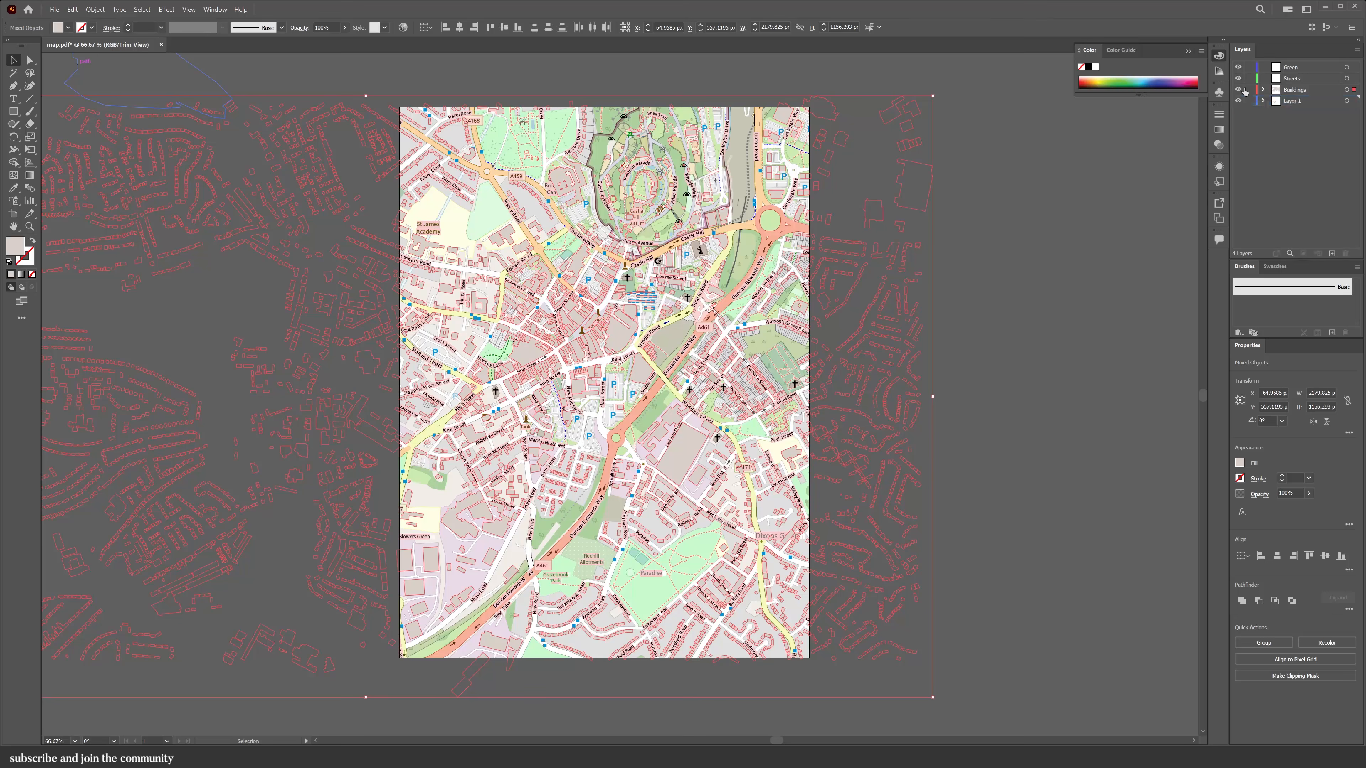
left_click(1238, 100)
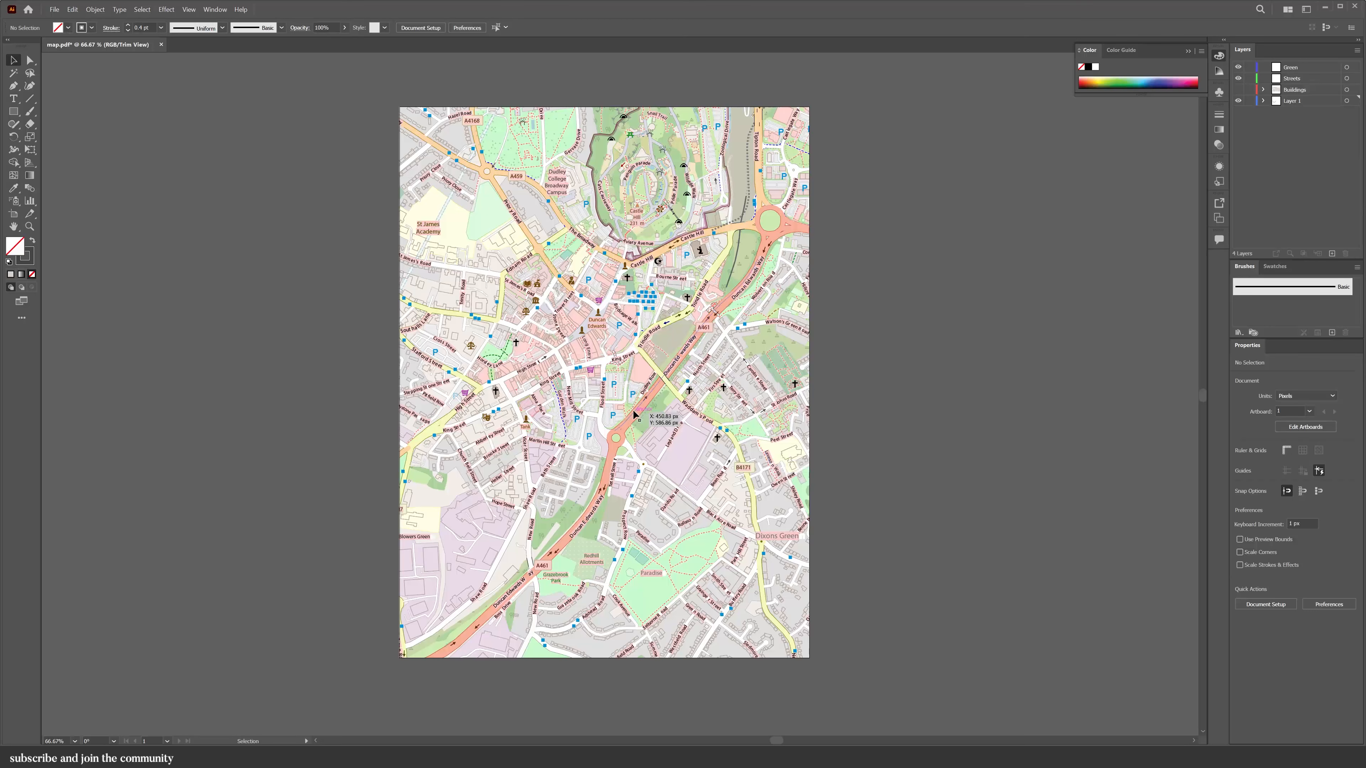
- Select the salmon main-road fills by matching appearance, move them to the Streets layer and hide that layer
left_click(646, 419)
left_click(142, 9)
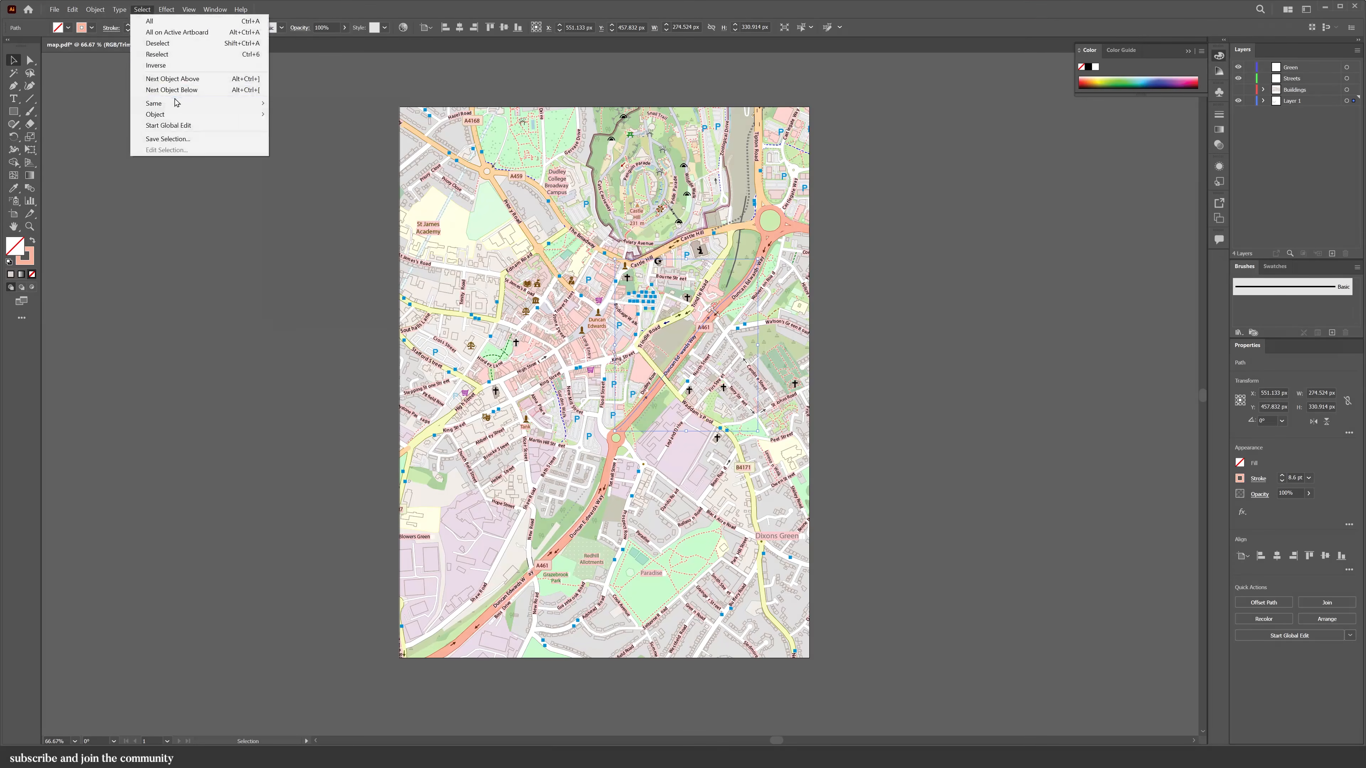
mouse_move(162, 103)
left_click(315, 114)
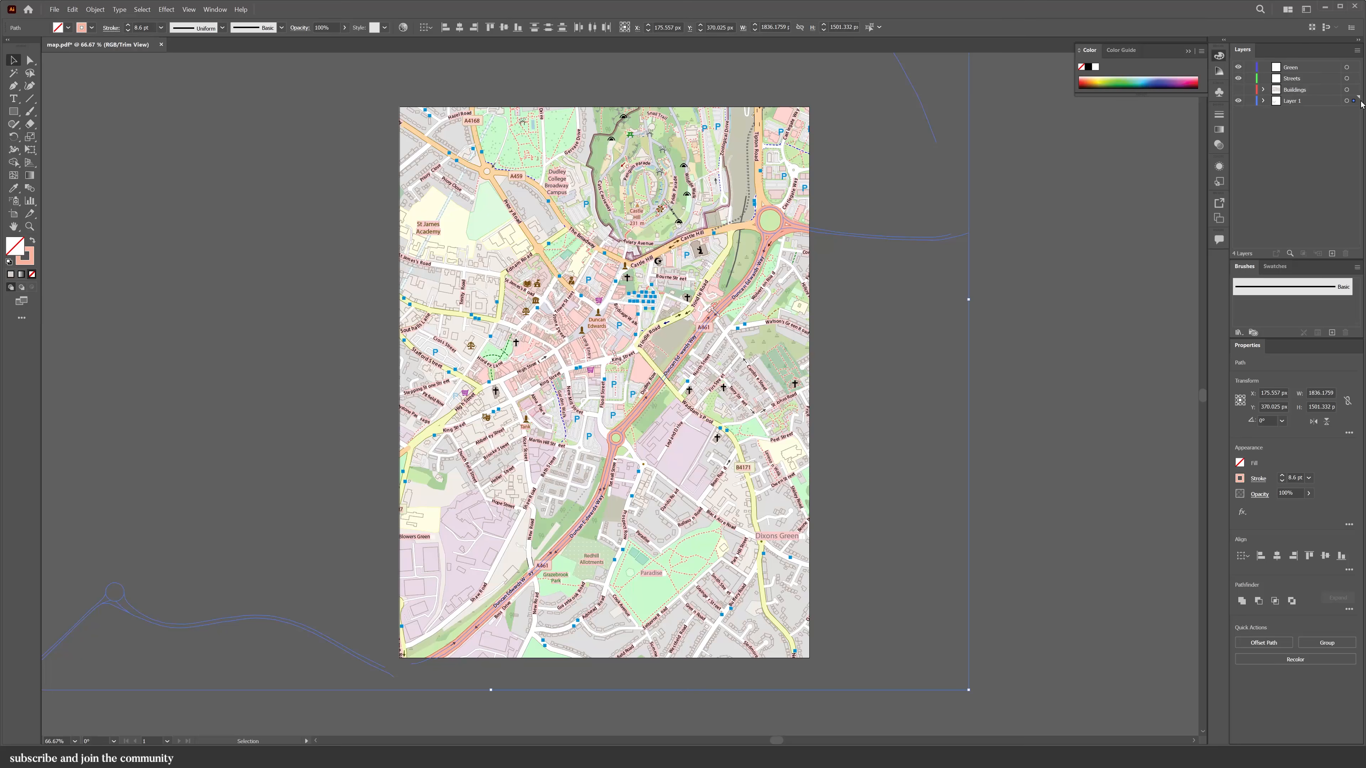
left_click_drag(1359, 79, 1356, 79)
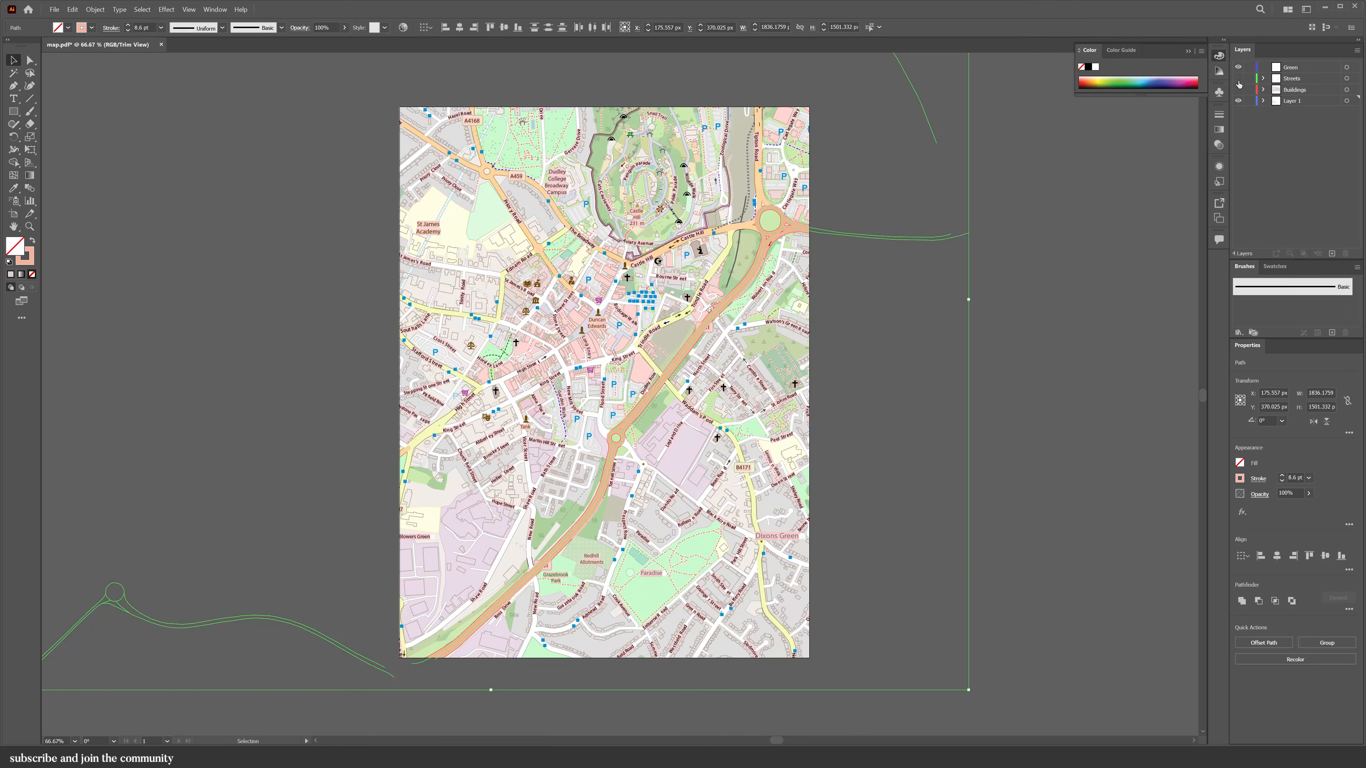
left_click(1031, 241)
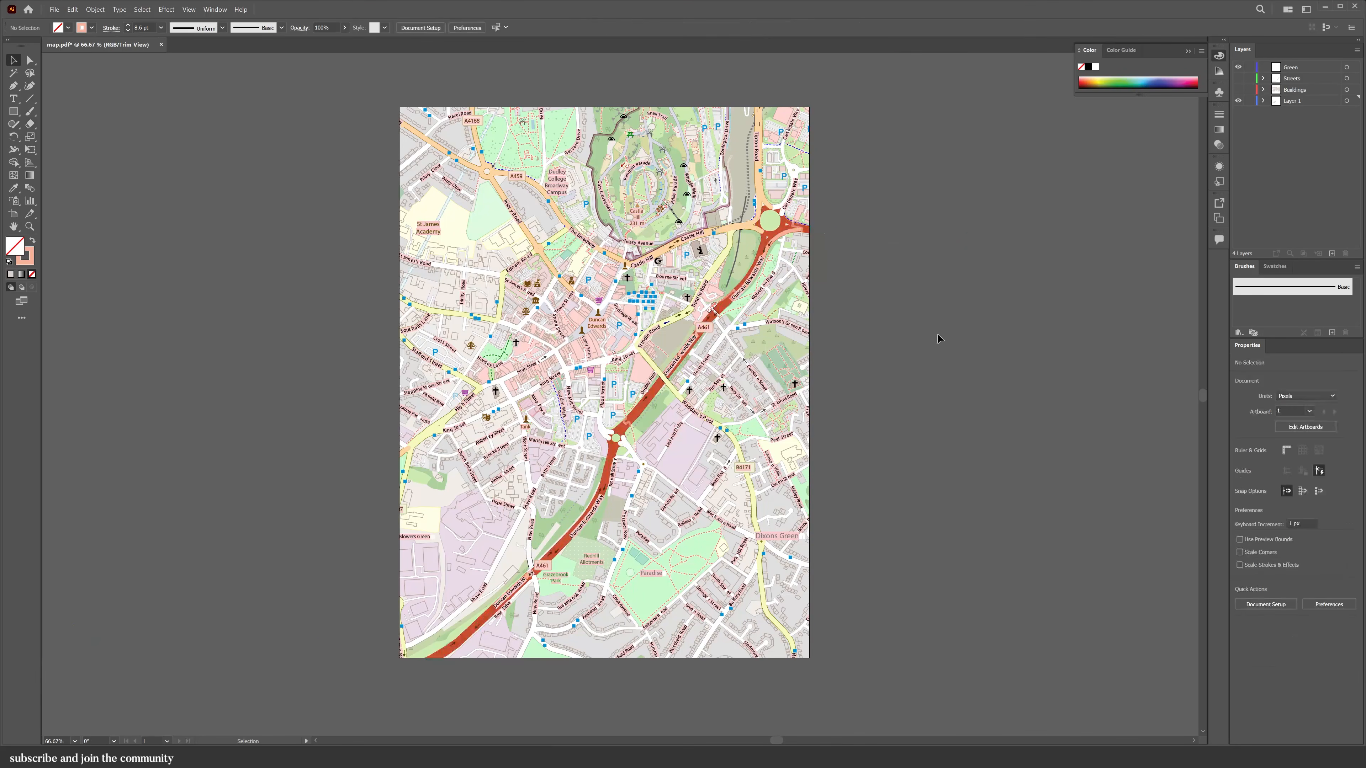
- Select the white road strokes by matching appearance and move them to the Streets layer
left_click(607, 436)
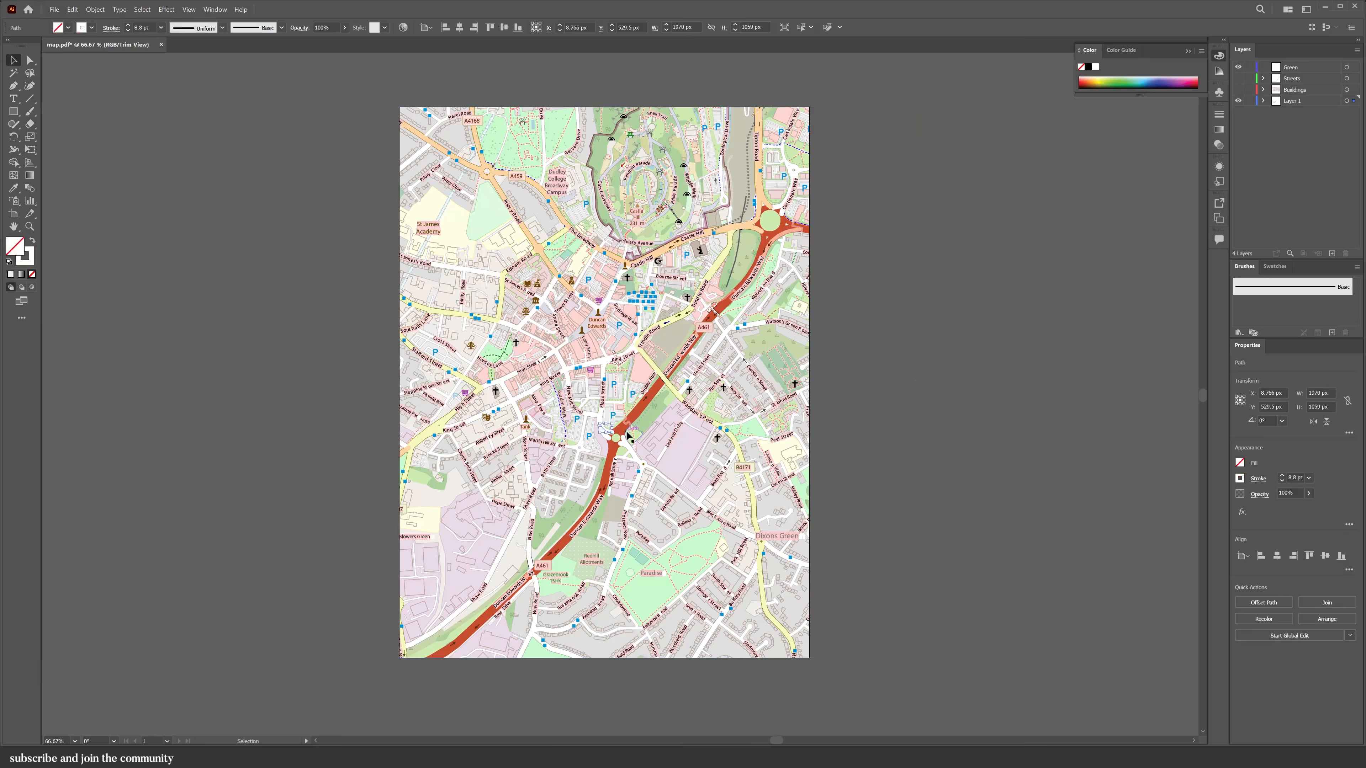
left_click(142, 9)
mouse_move(178, 113)
left_click(331, 113)
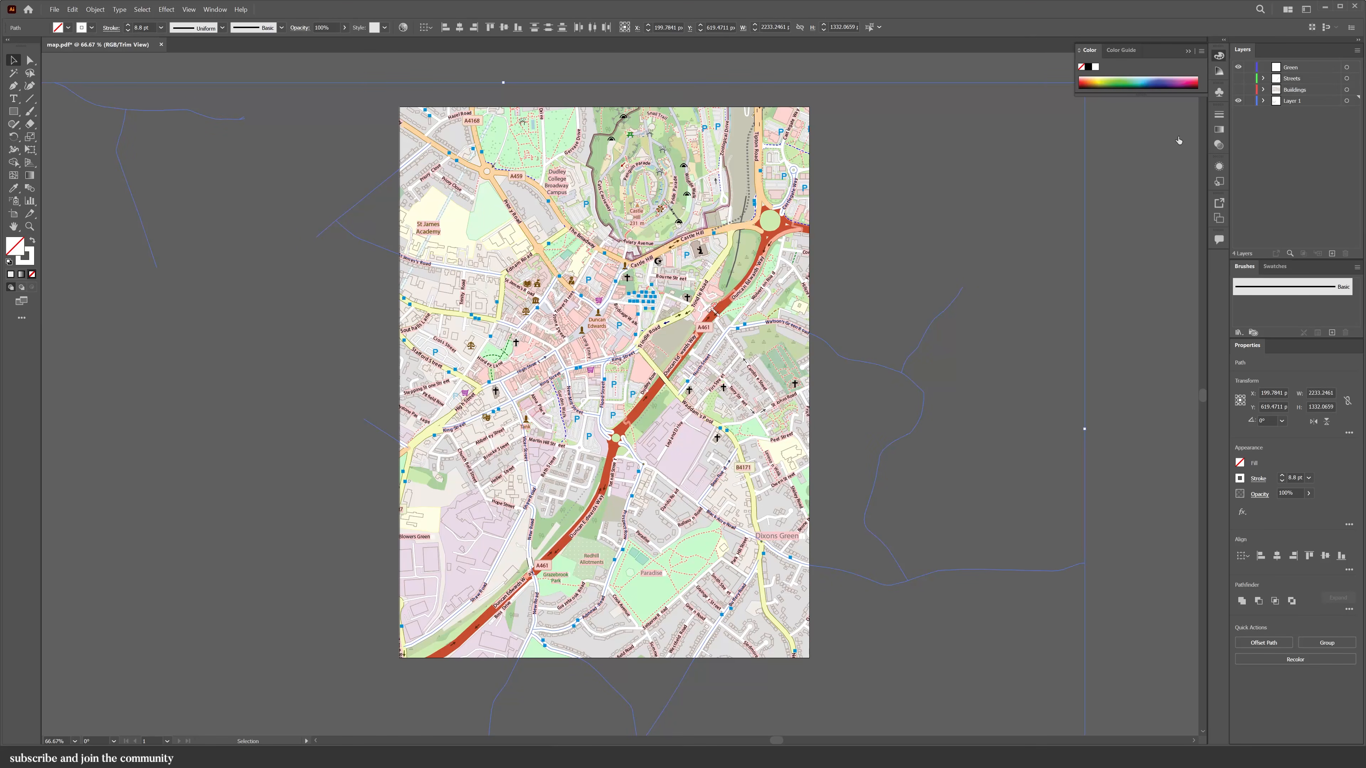
left_click(1093, 169)
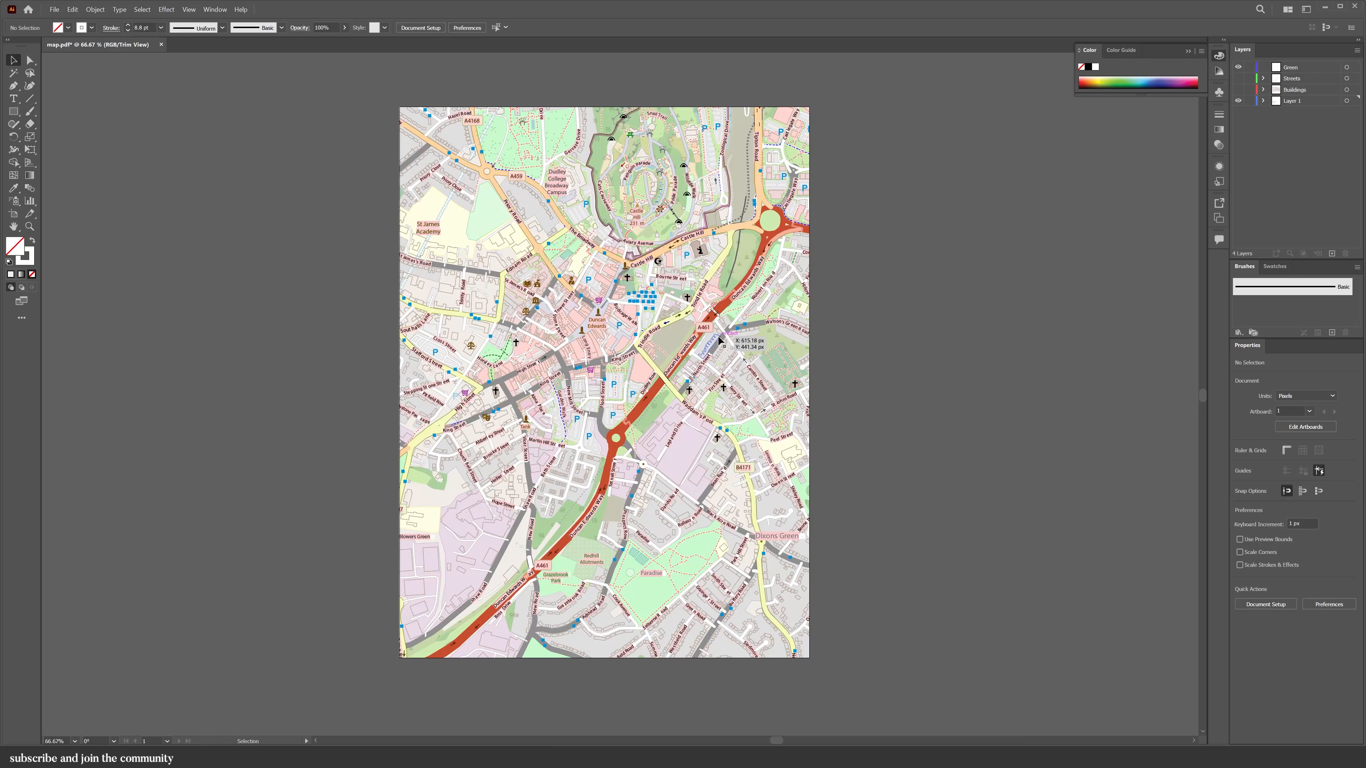
- Select the pale yellow road strokes by matching appearance and move them to the Streets layer
left_click(660, 375)
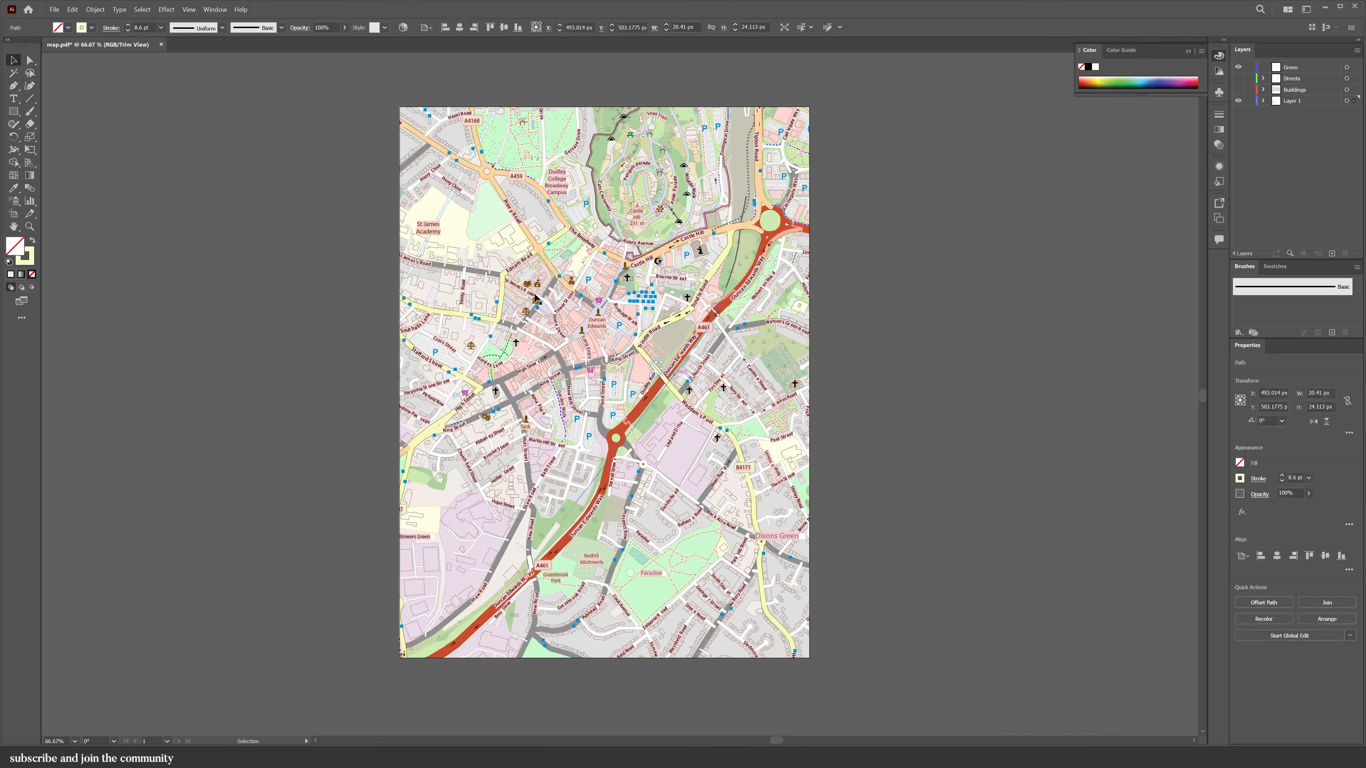
left_click(142, 9)
mouse_move(199, 102)
left_click(298, 113)
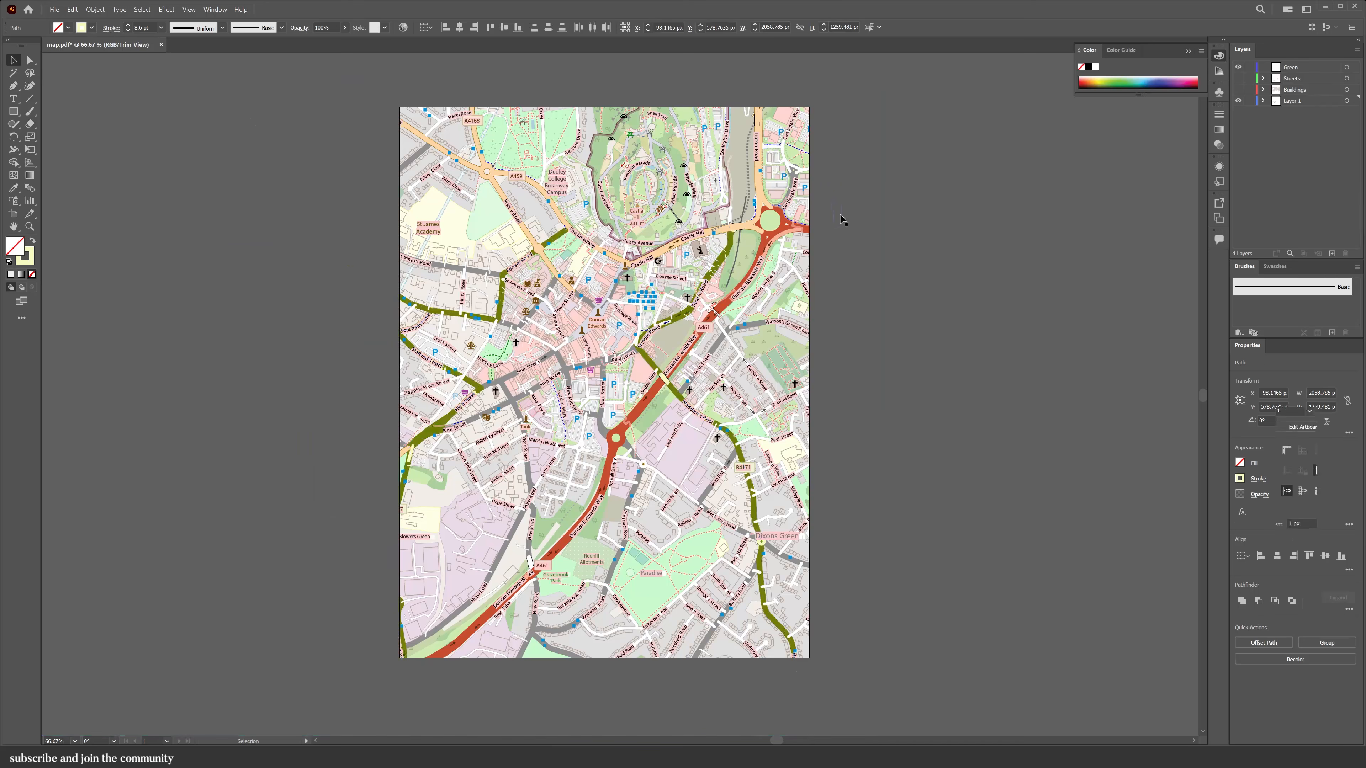
- Select the orange roads by matching stroke color and move them to the Streets layer
left_click(740, 226)
left_click(142, 10)
mouse_move(199, 103)
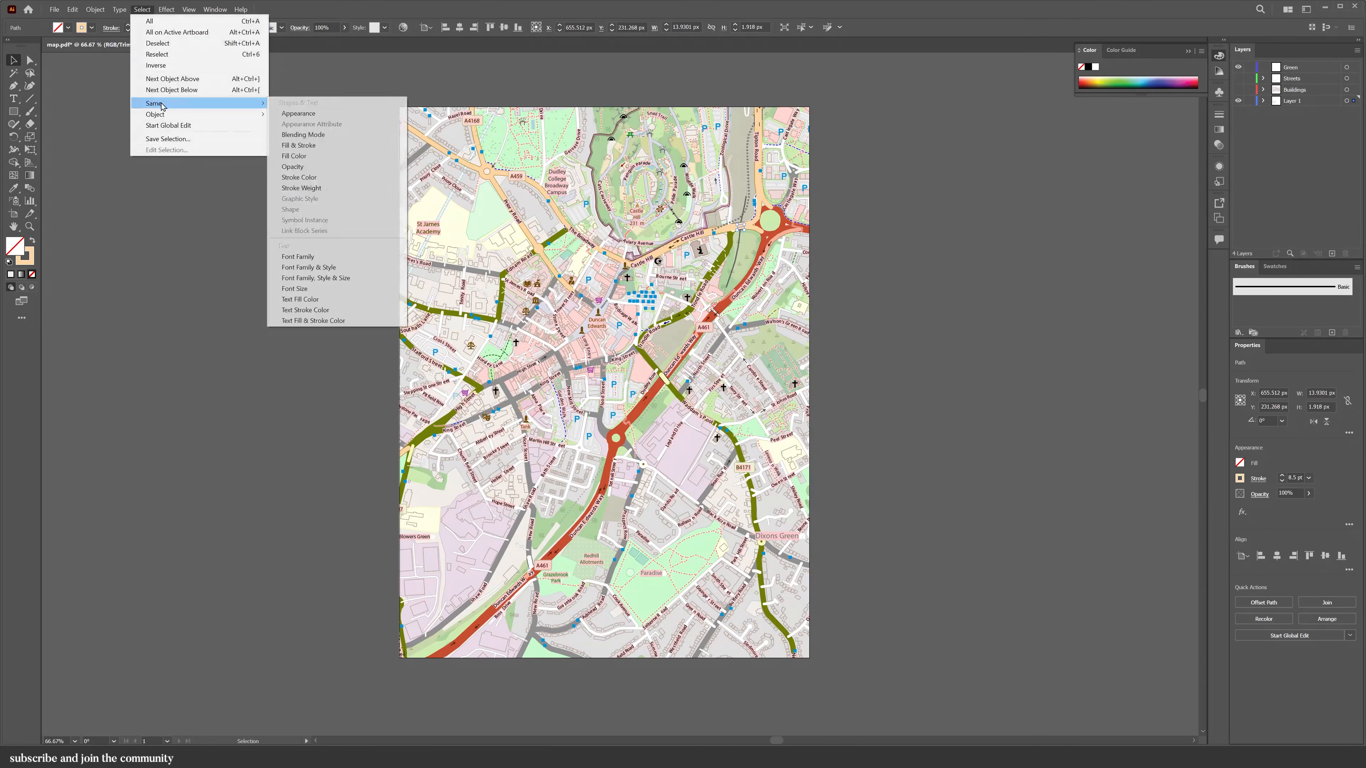
left_click(302, 171)
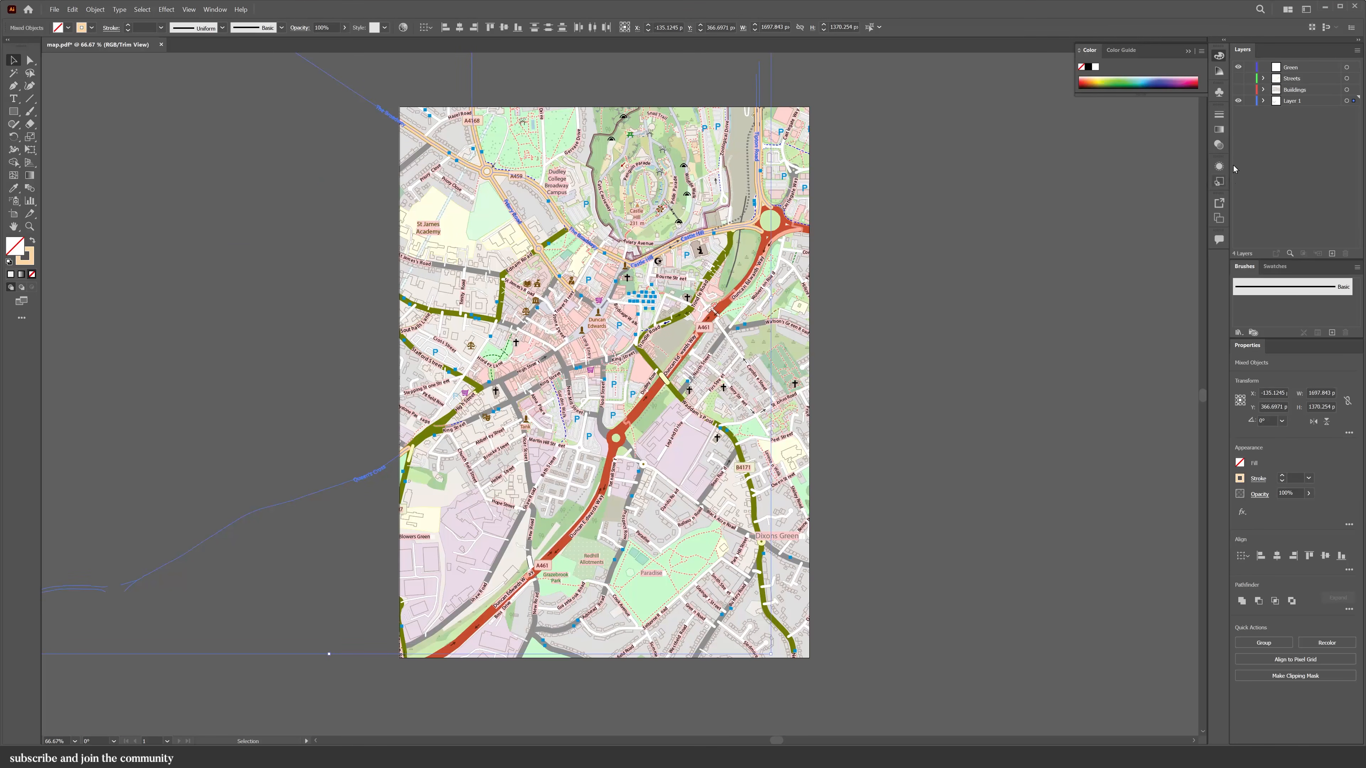
left_click_drag(1354, 101, 1358, 85)
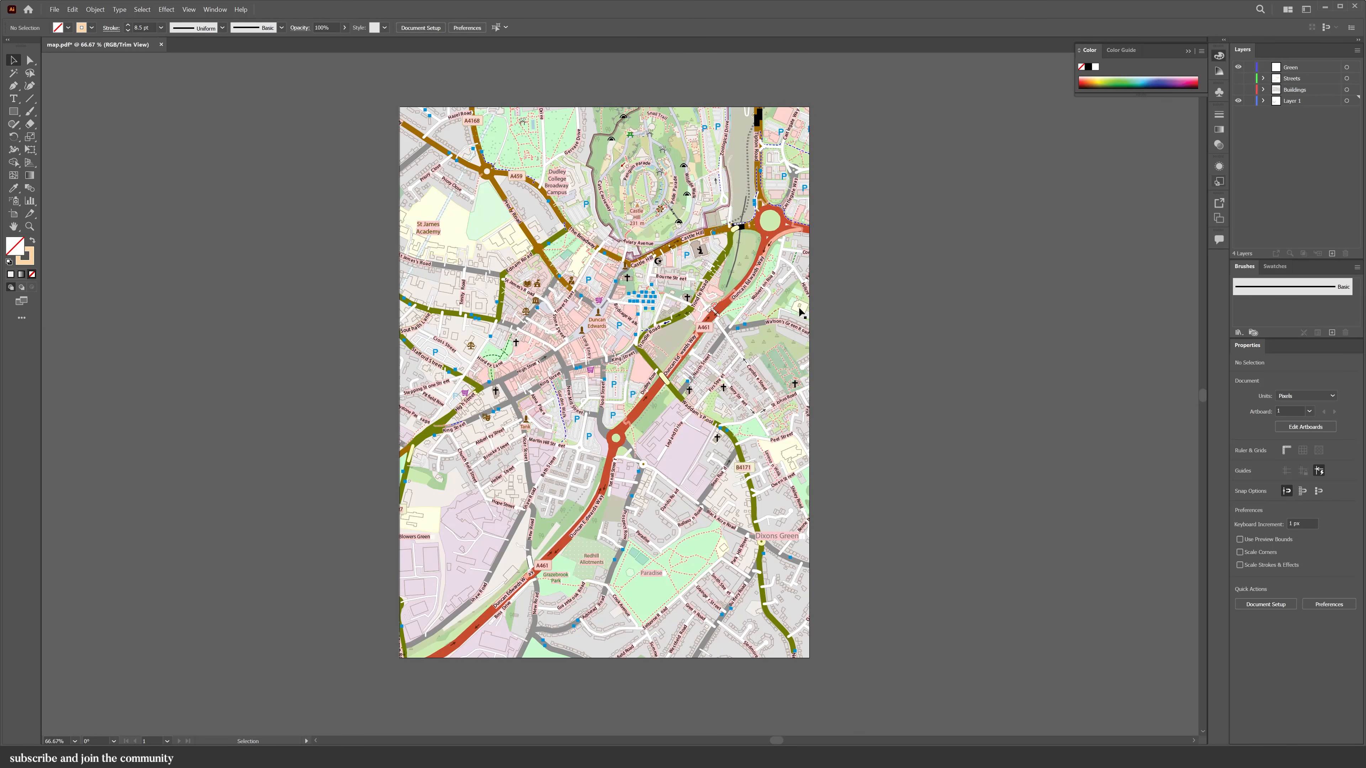
- Hide Layer 1, show the Streets layer and change the stroke color of all its artwork to dark grey
left_click(1238, 100)
left_click(1239, 79)
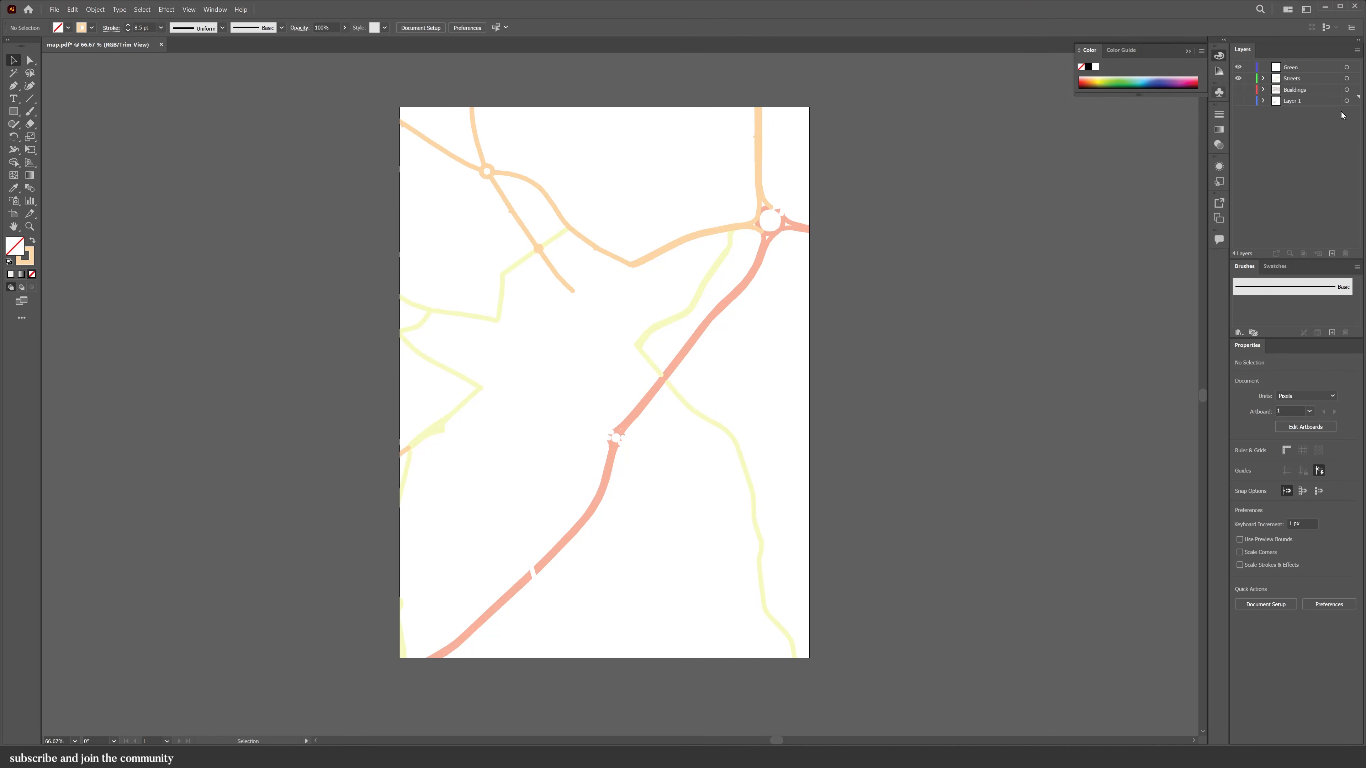
left_click(1348, 78)
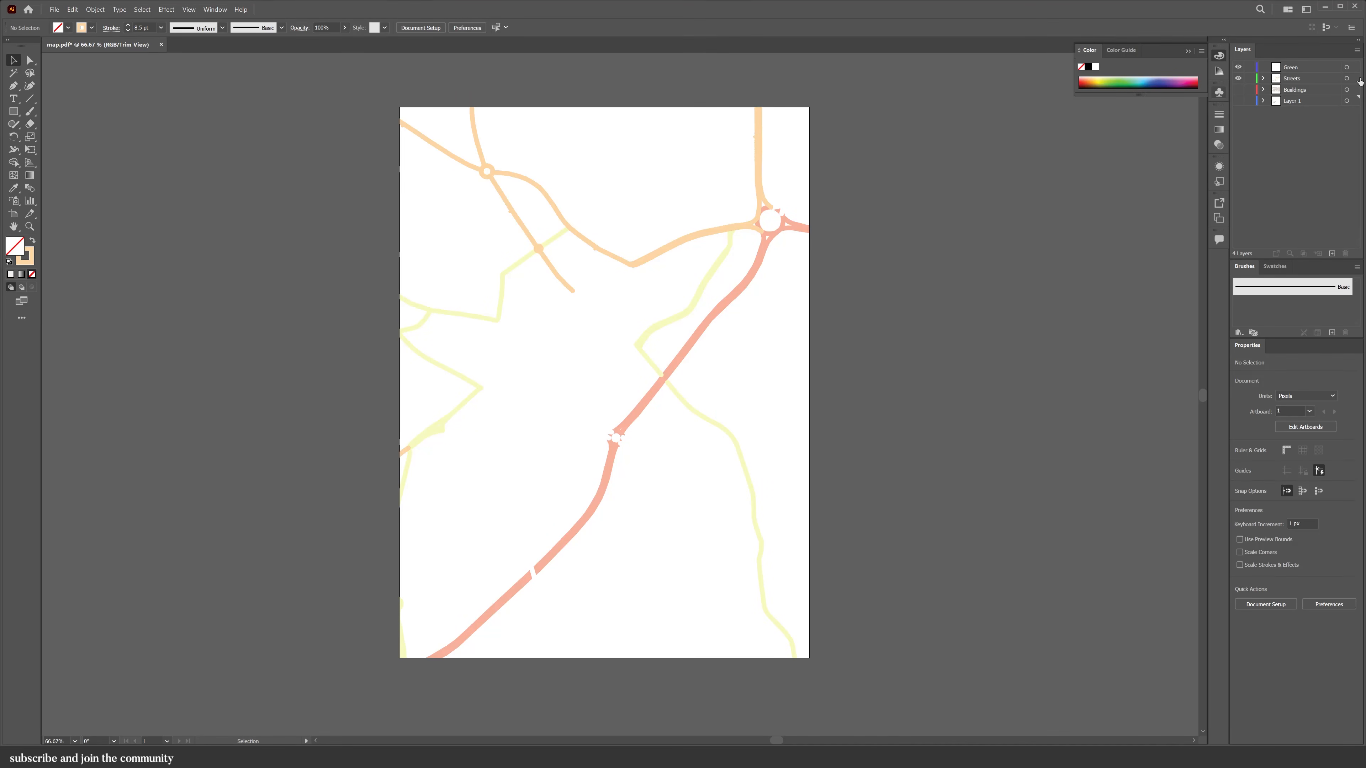
double_click(32, 261)
left_click(773, 323)
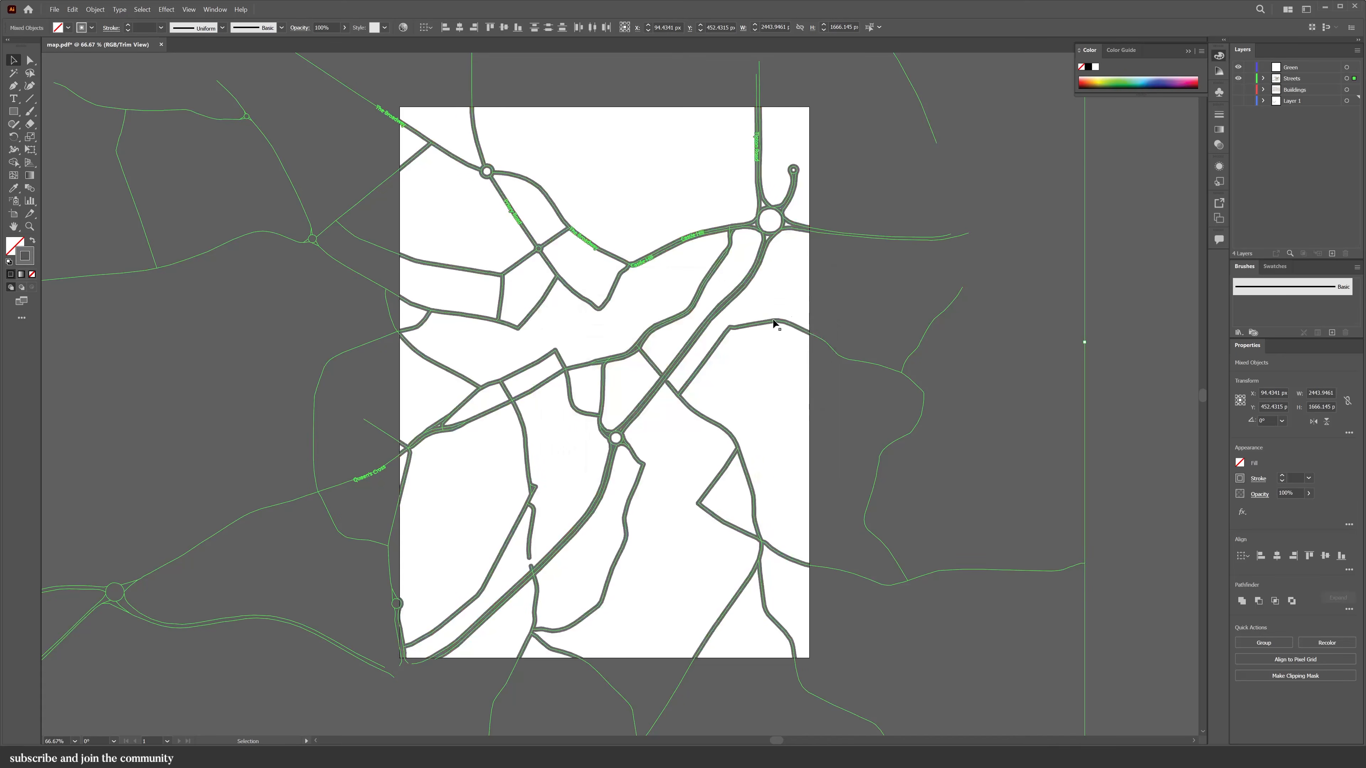
left_click(762, 368)
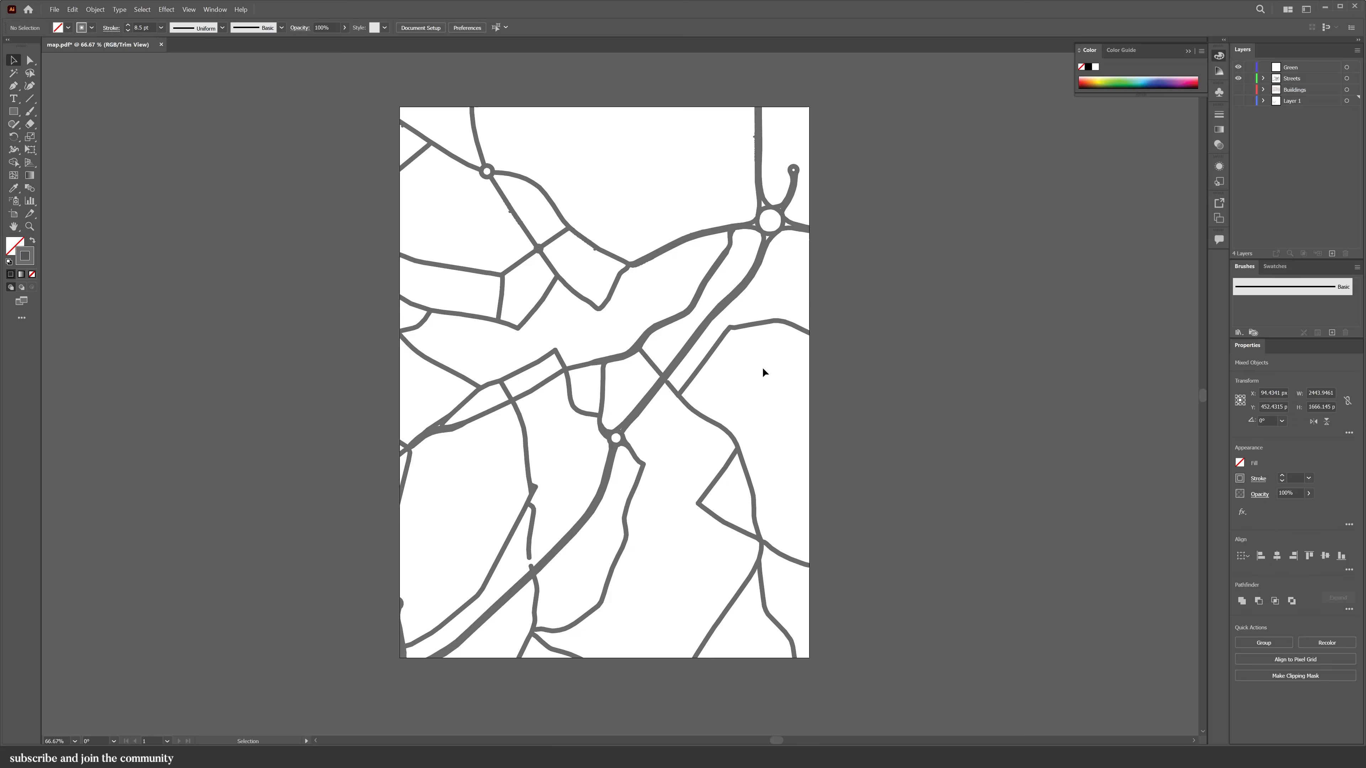
- With only Layer 1 visible, select the pale yellow-green areas by matching appearance and move them to the Green layer
left_click(1238, 102)
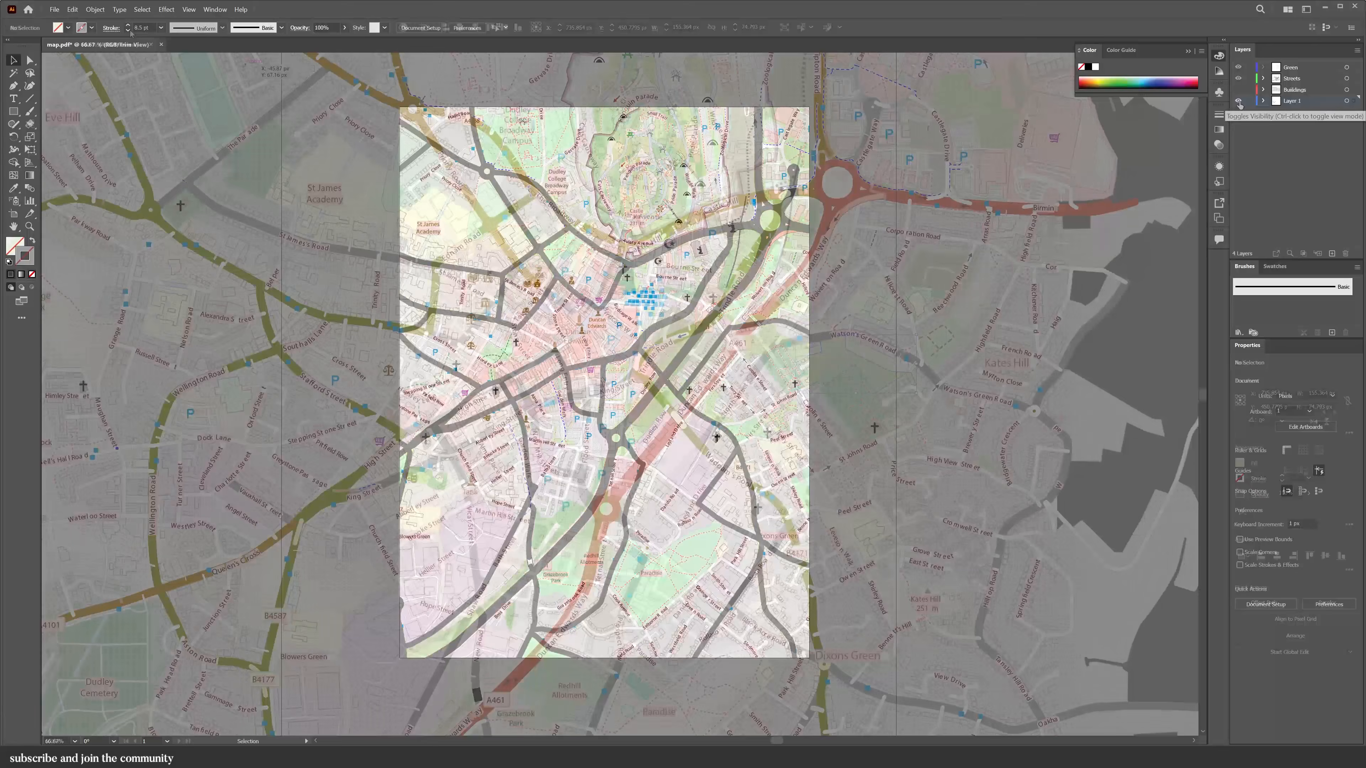
left_click(142, 10)
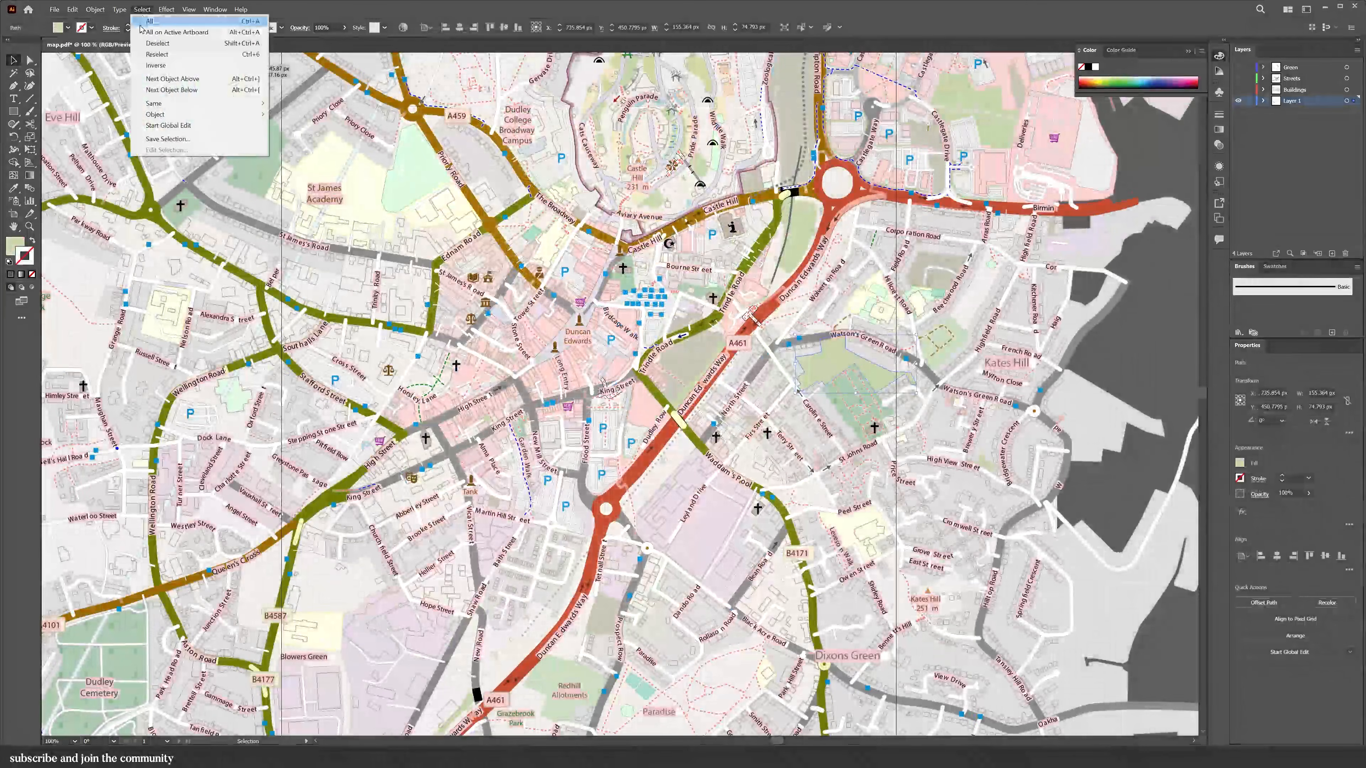
mouse_move(216, 100)
left_click(323, 113)
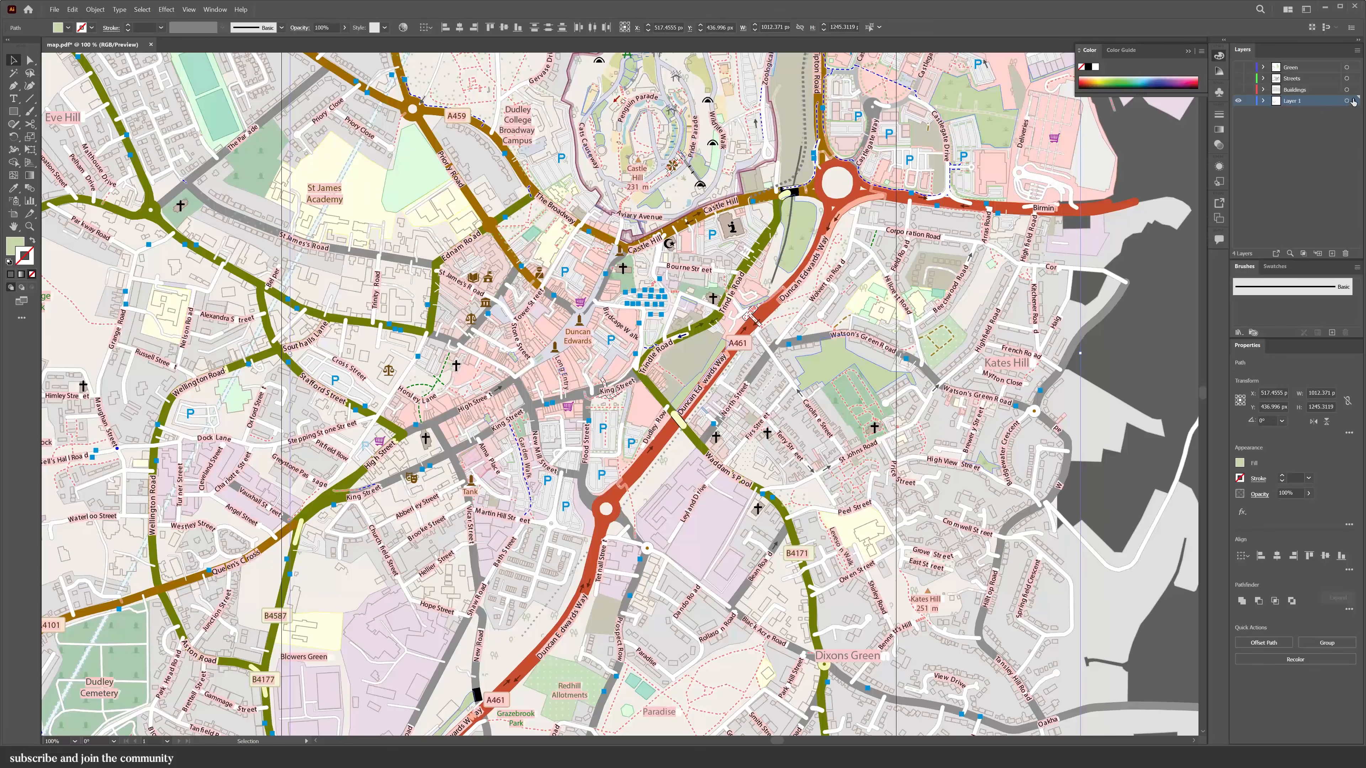
left_click_drag(1352, 102, 1357, 71)
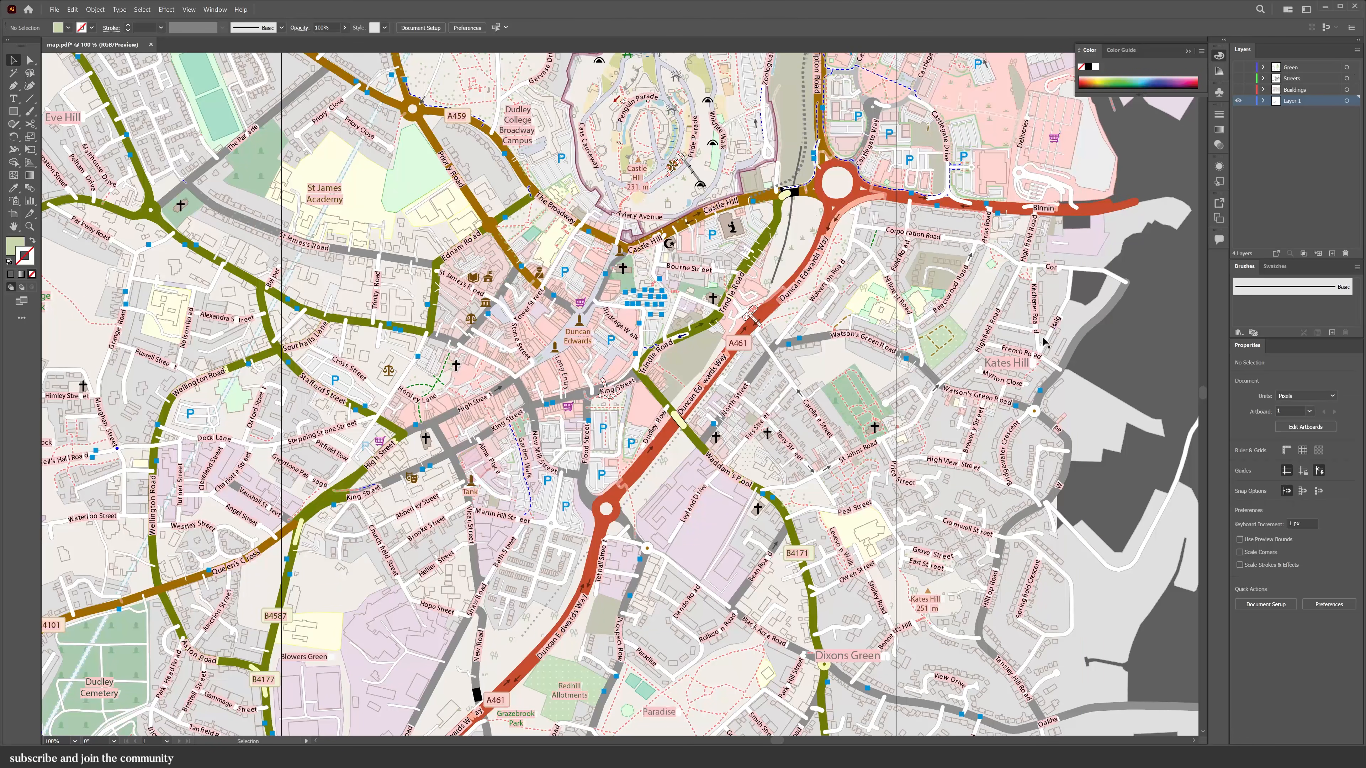
- Select all shapes matching the appearance of the small park beside Watson's Green Road and move them to the Green layer
scroll(917, 391, "down", 4)
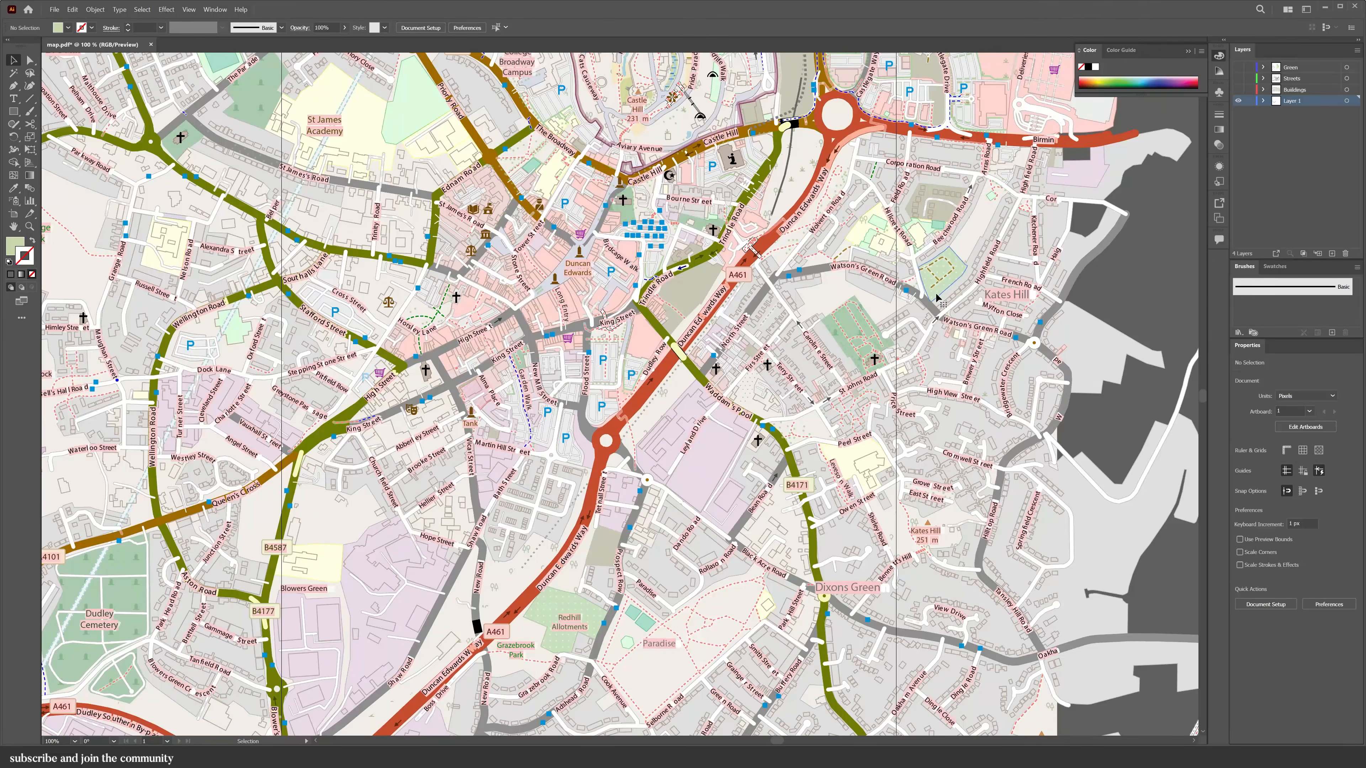
left_click(937, 297)
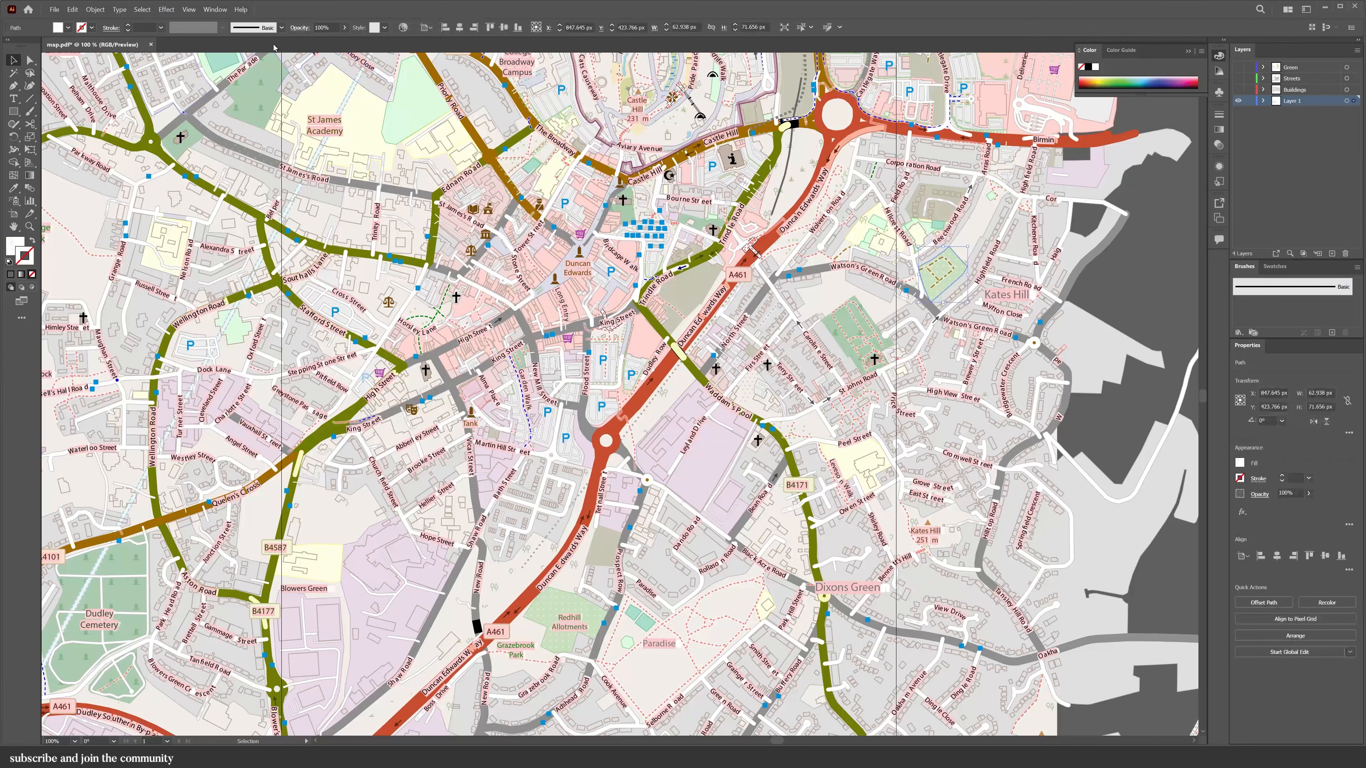
left_click(142, 9)
mouse_move(155, 104)
left_click(290, 113)
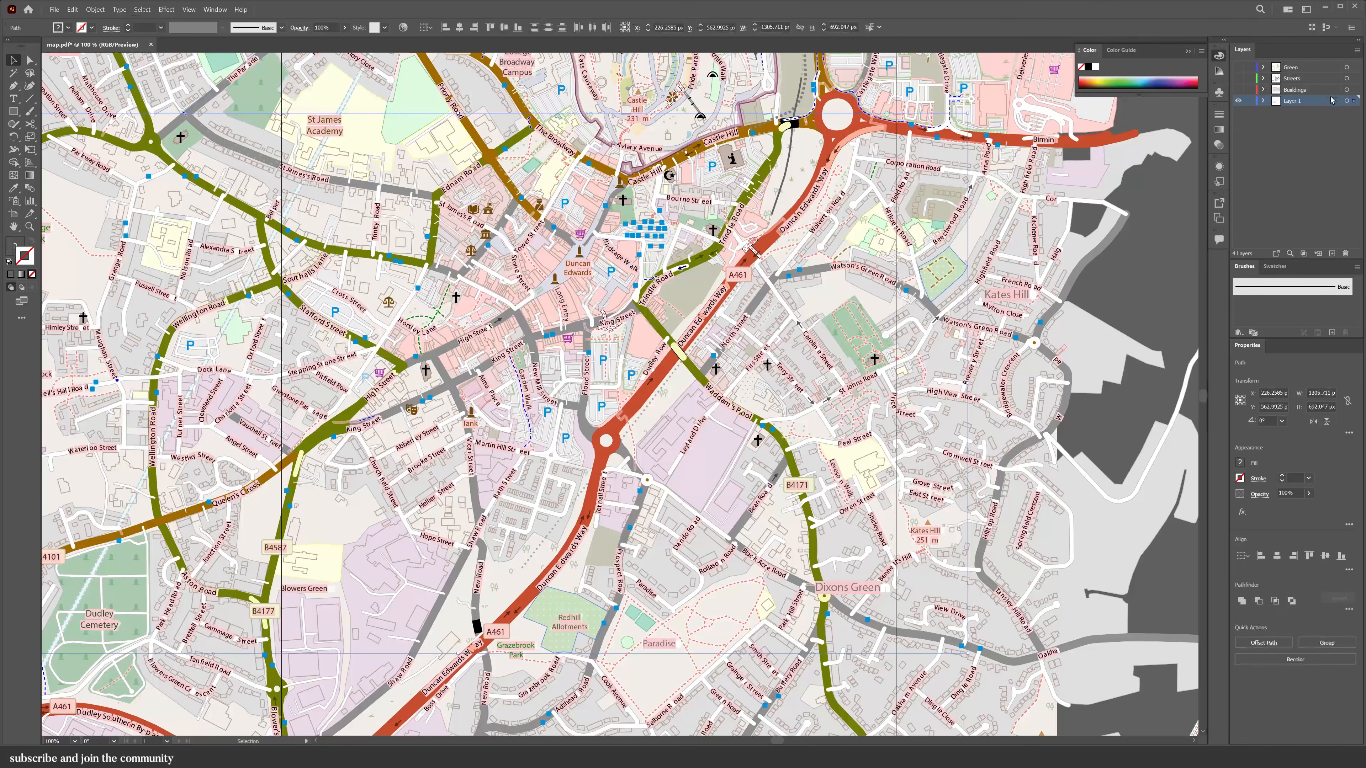
left_click_drag(1355, 71, 1354, 69)
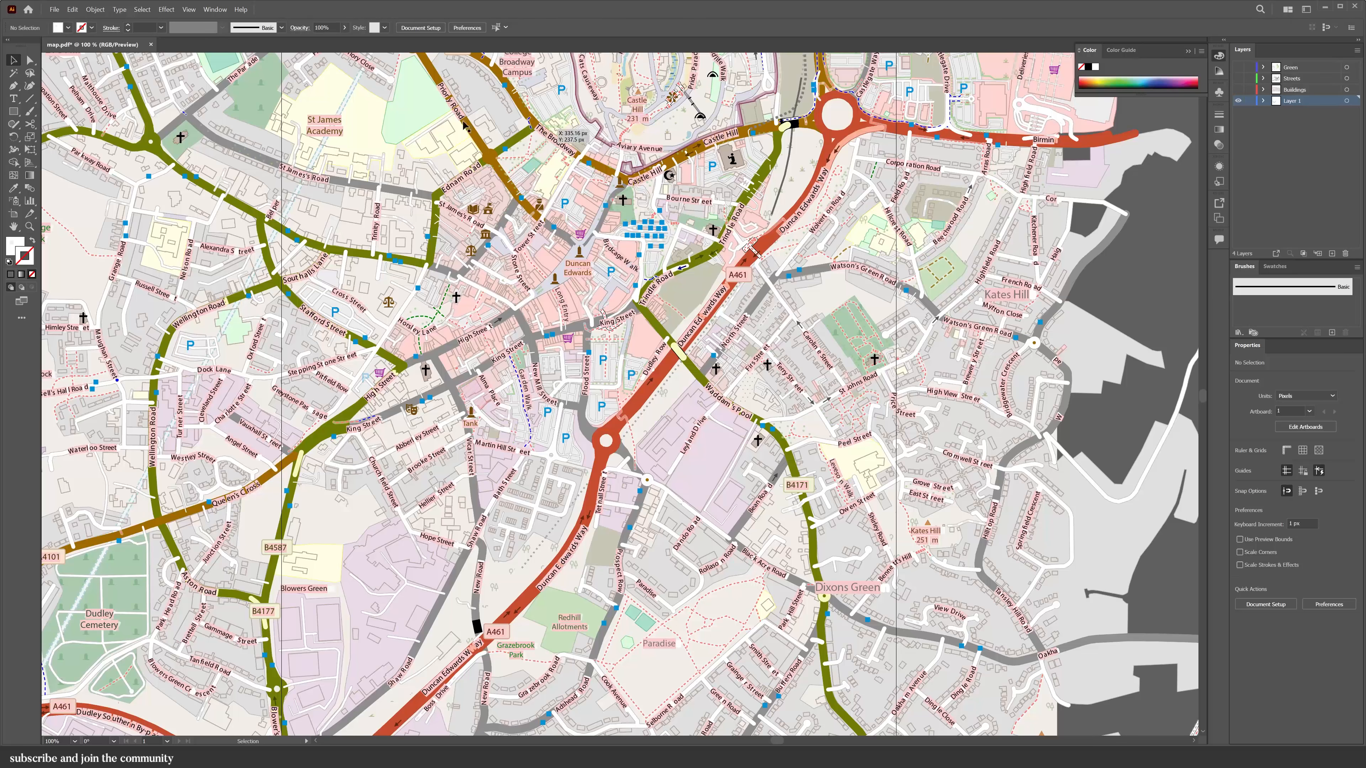
- Select the pale mint park areas by matching the shape beside St James Academy and move them to the Green layer
left_click(417, 104)
left_click(142, 10)
mouse_move(156, 104)
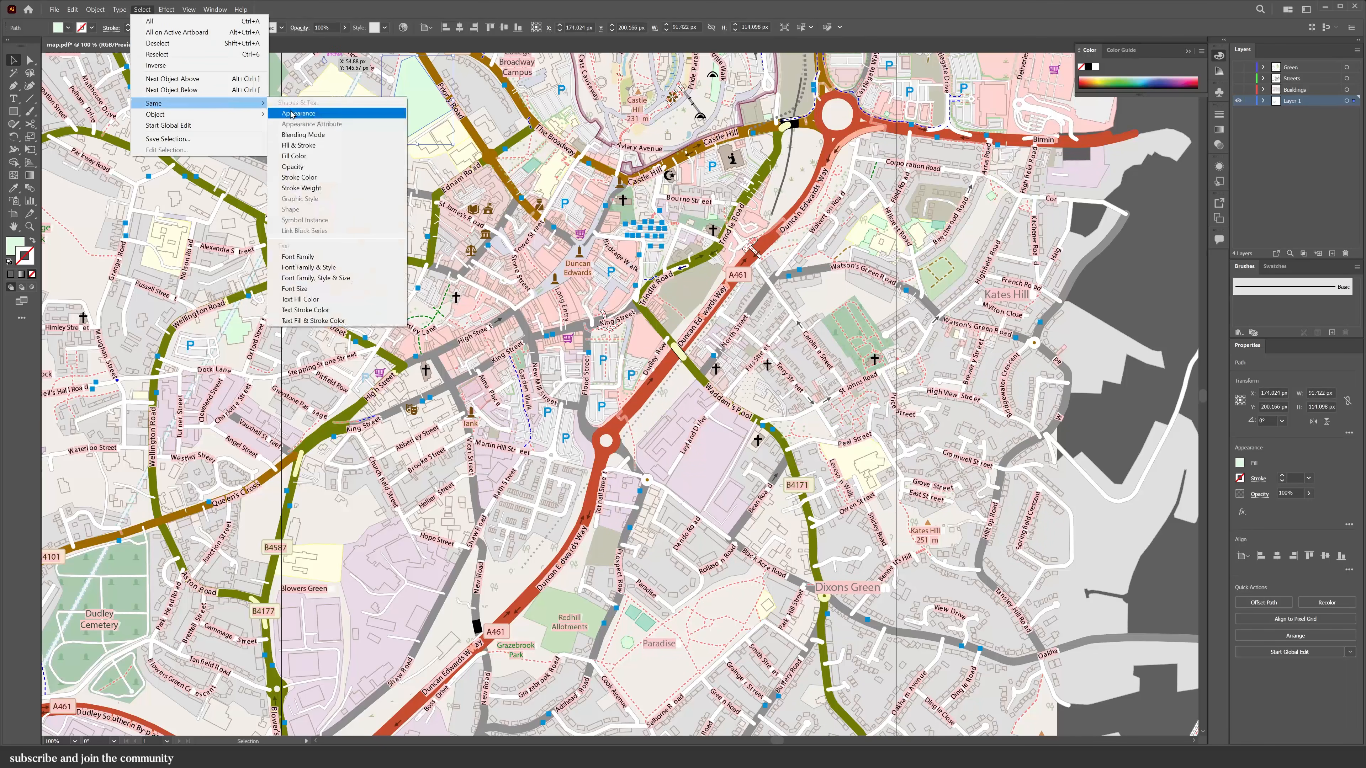
left_click(290, 114)
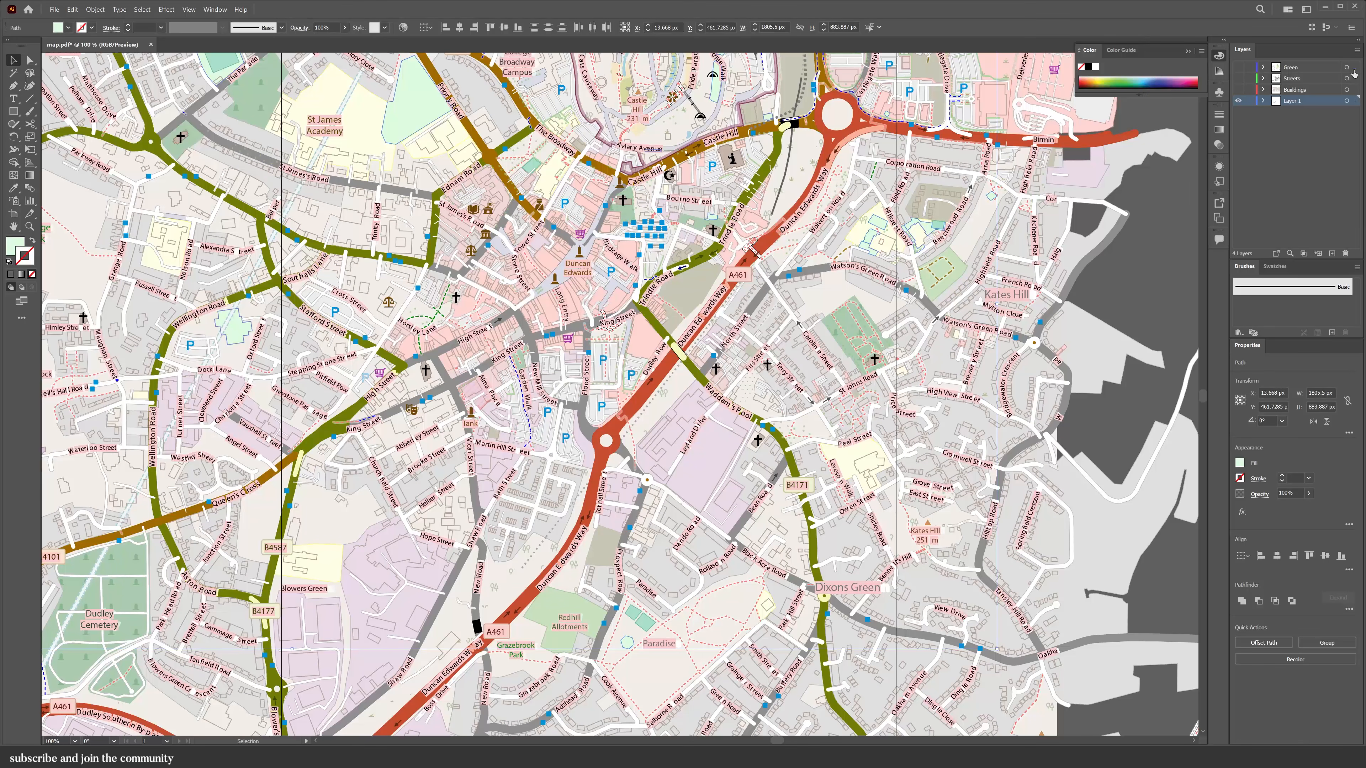
left_click(1174, 187)
- Select the teal sports pitches by matching appearance and move them to the Green layer
left_click(276, 91)
scroll(217, 124, "up", 3)
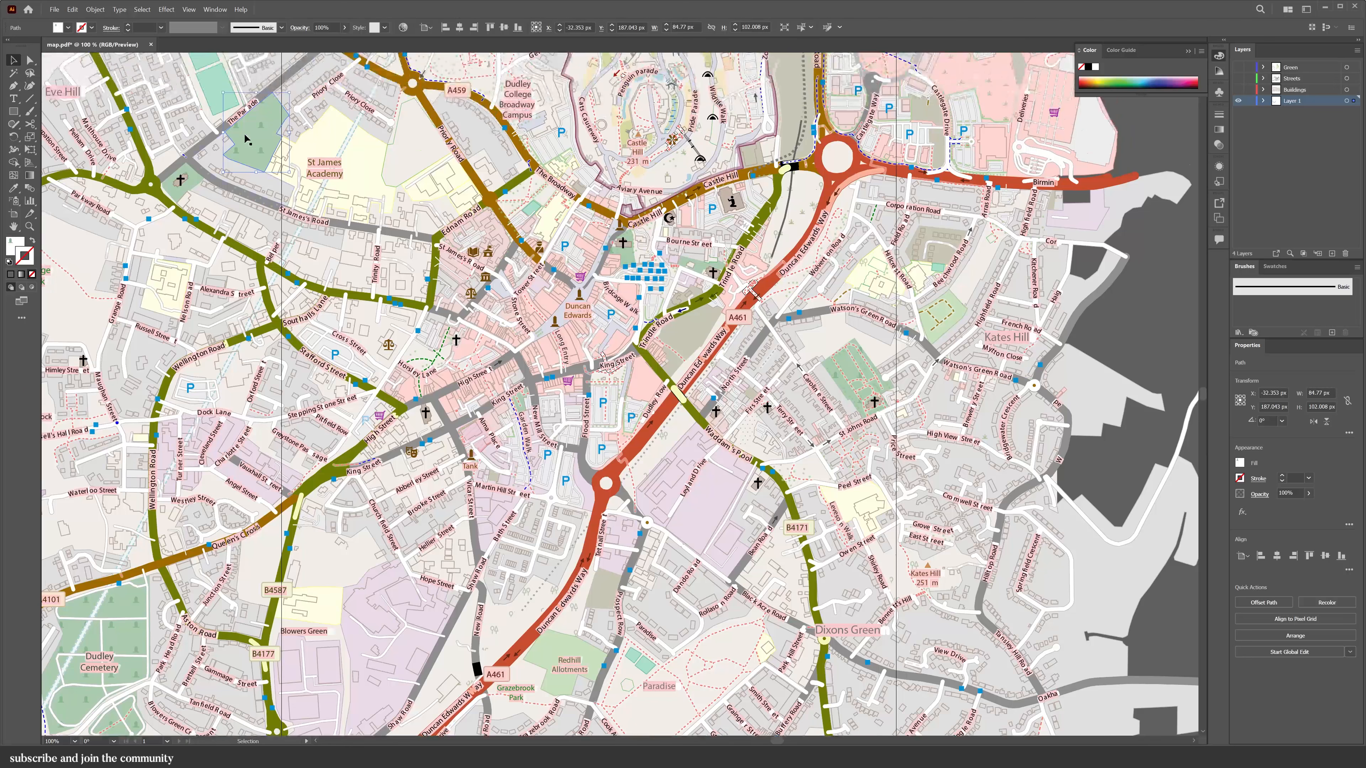
left_click(218, 124)
left_click(142, 10)
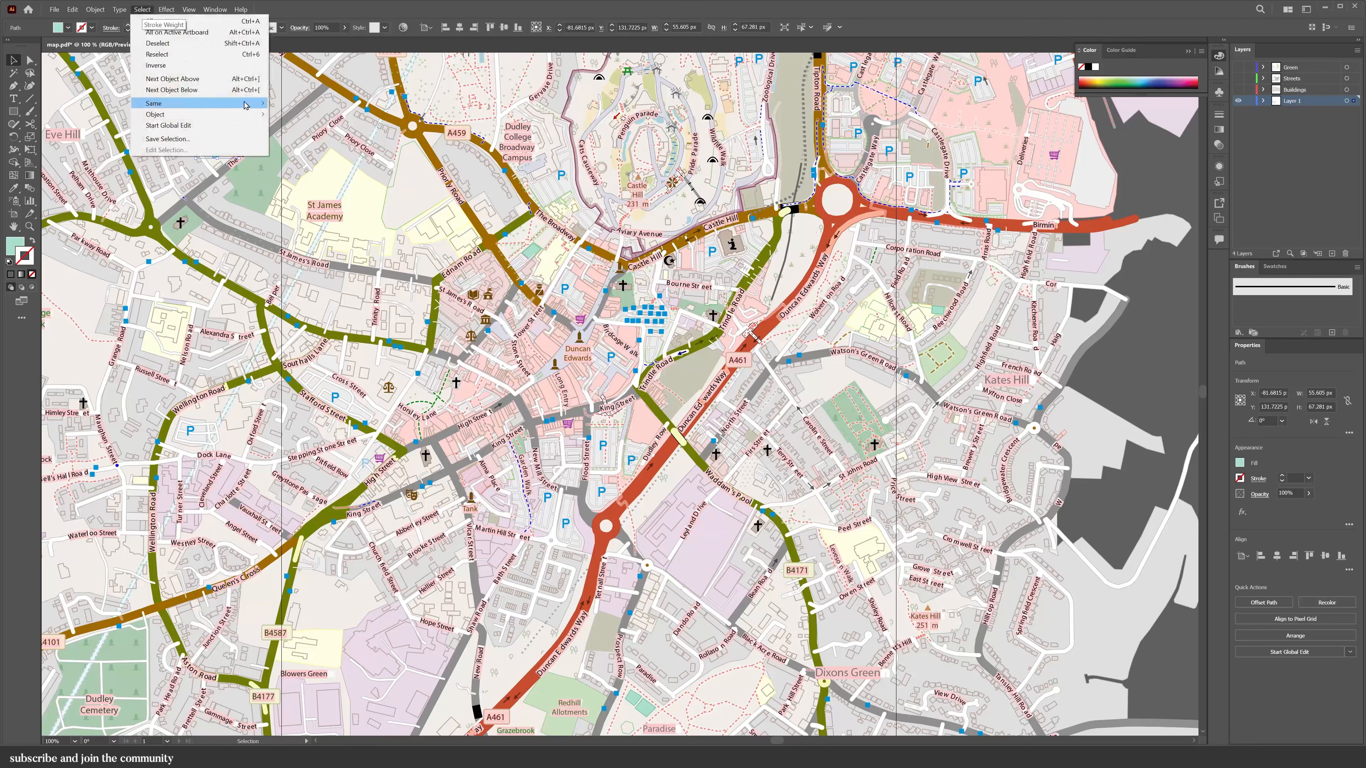
mouse_move(155, 104)
left_click(290, 113)
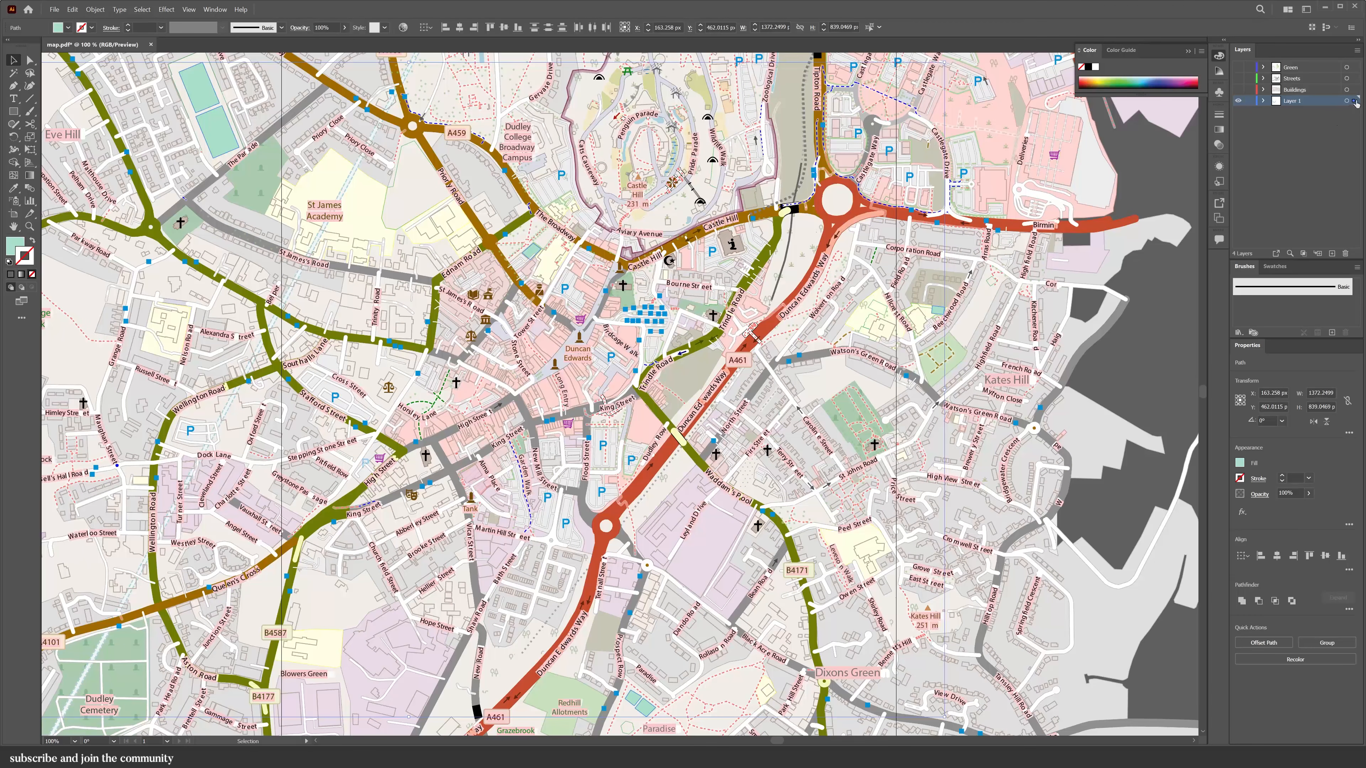
left_click_drag(1363, 68, 1356, 68)
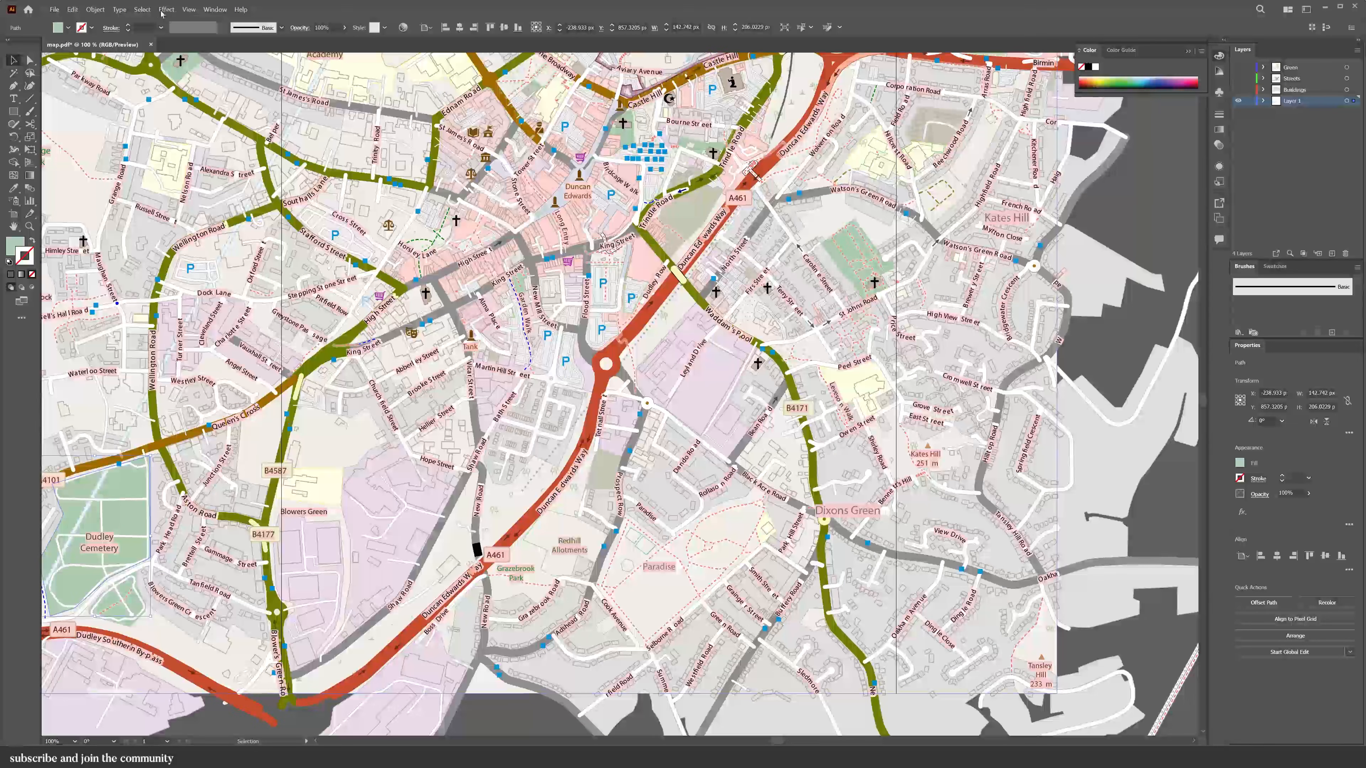
- Select the grey-green areas matching Dudley Cemetery's appearance and move them to the Green layer
left_click(143, 9)
mouse_move(211, 103)
left_click(298, 113)
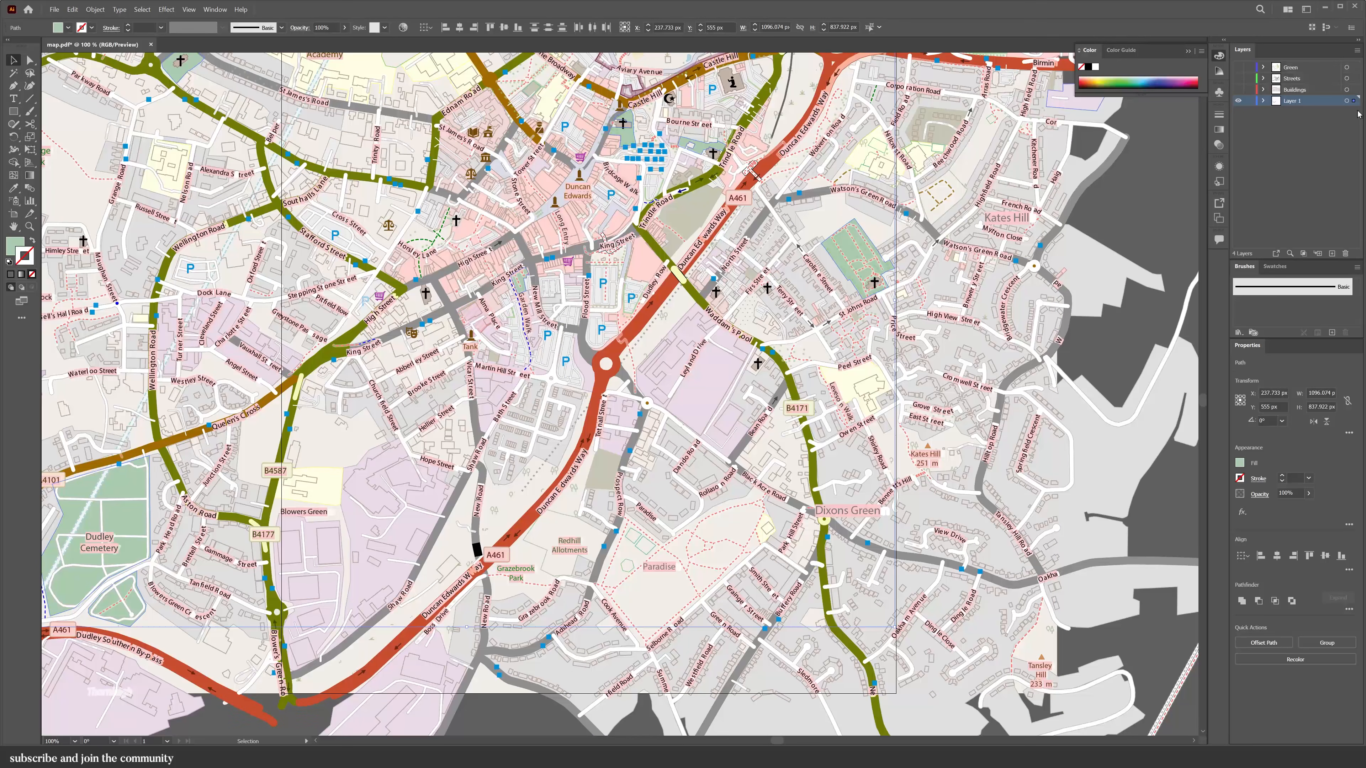
left_click_drag(1351, 79, 1350, 68)
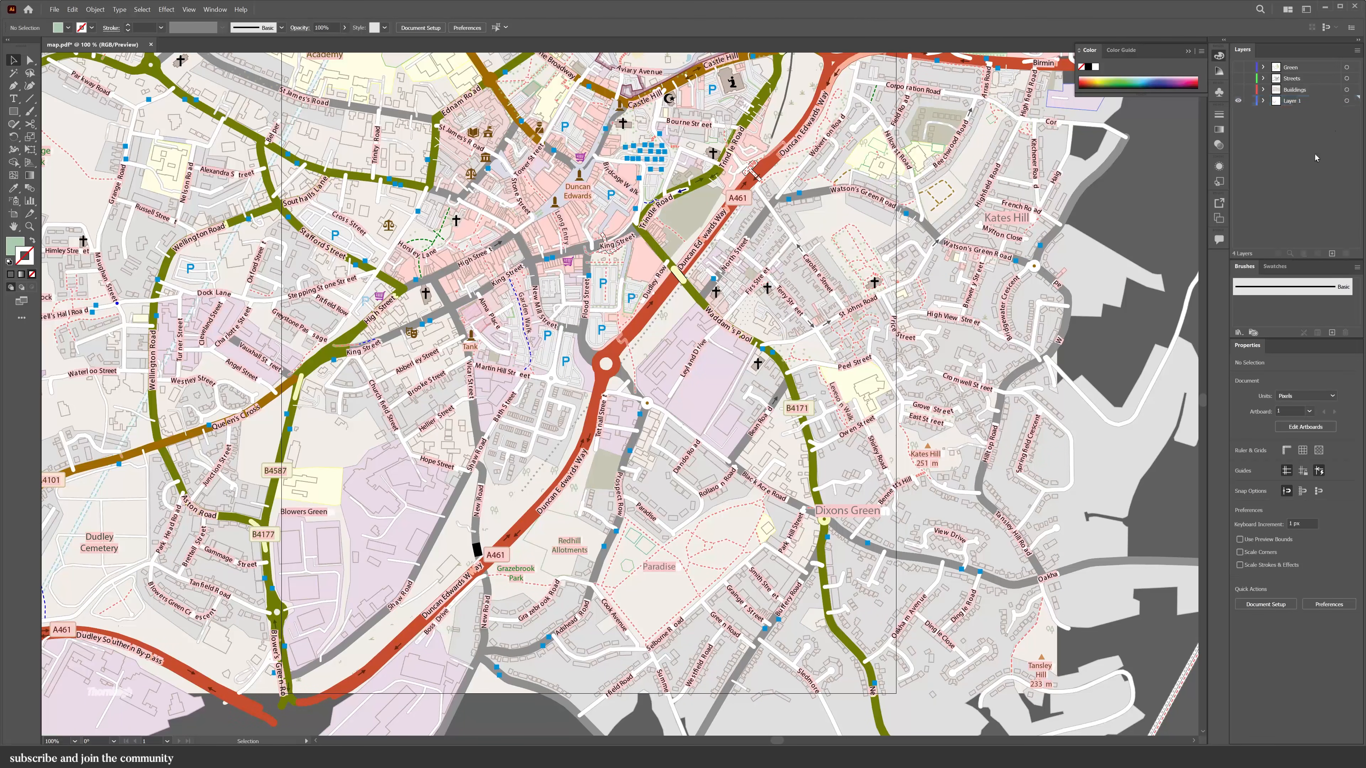
- Show only the Green layer and fill all its shapes with olive green, H 76°, S 43%, B 40%
left_click(1239, 101)
left_click(1239, 68)
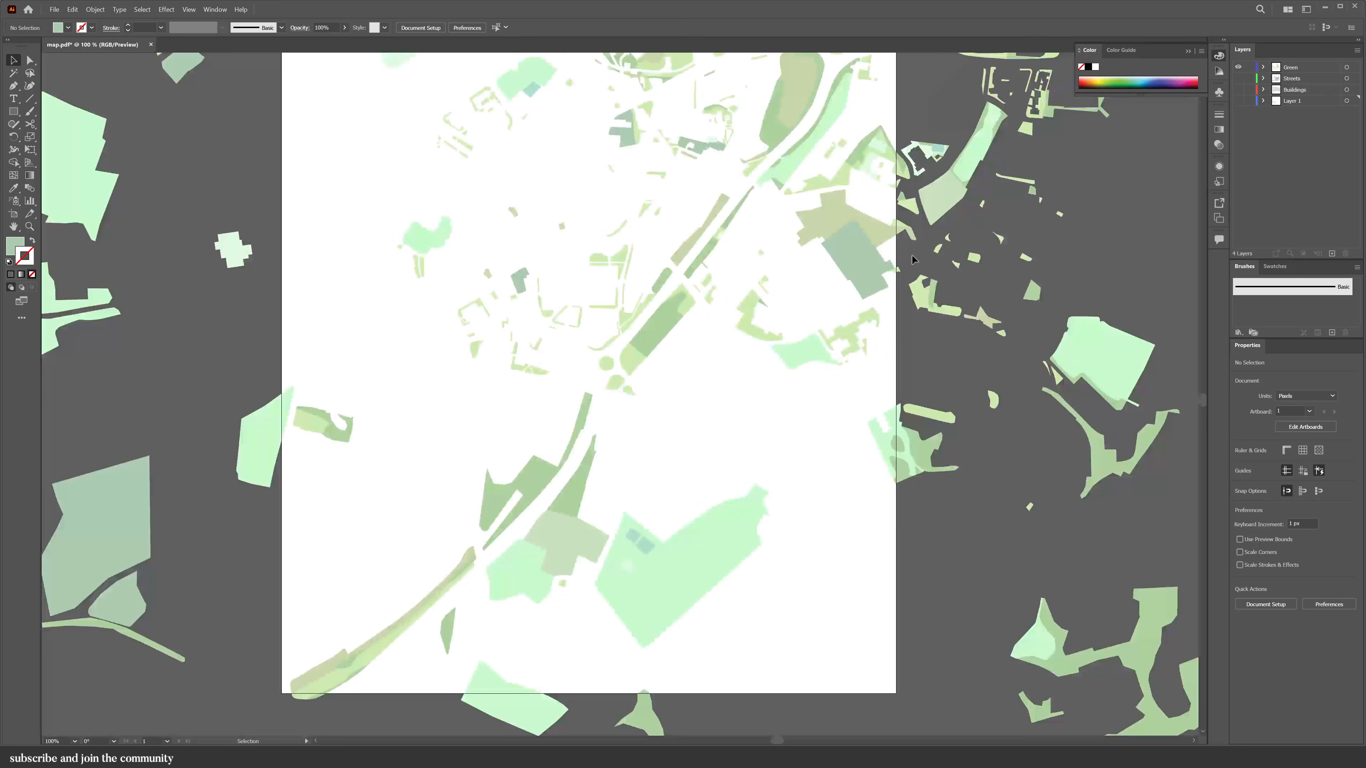
scroll(608, 474, "down", 2)
key("ctrl+a")
scroll(640, 449, "up", 1)
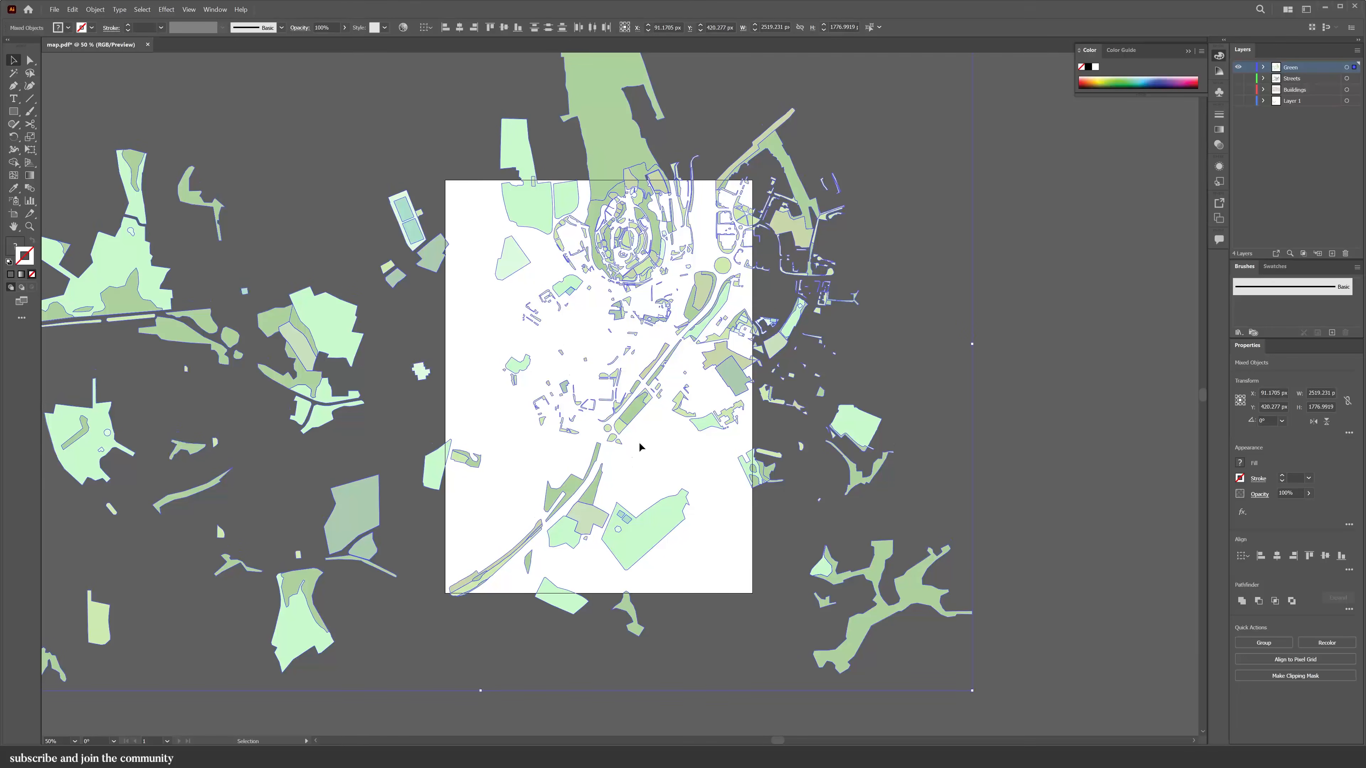
double_click(15, 246)
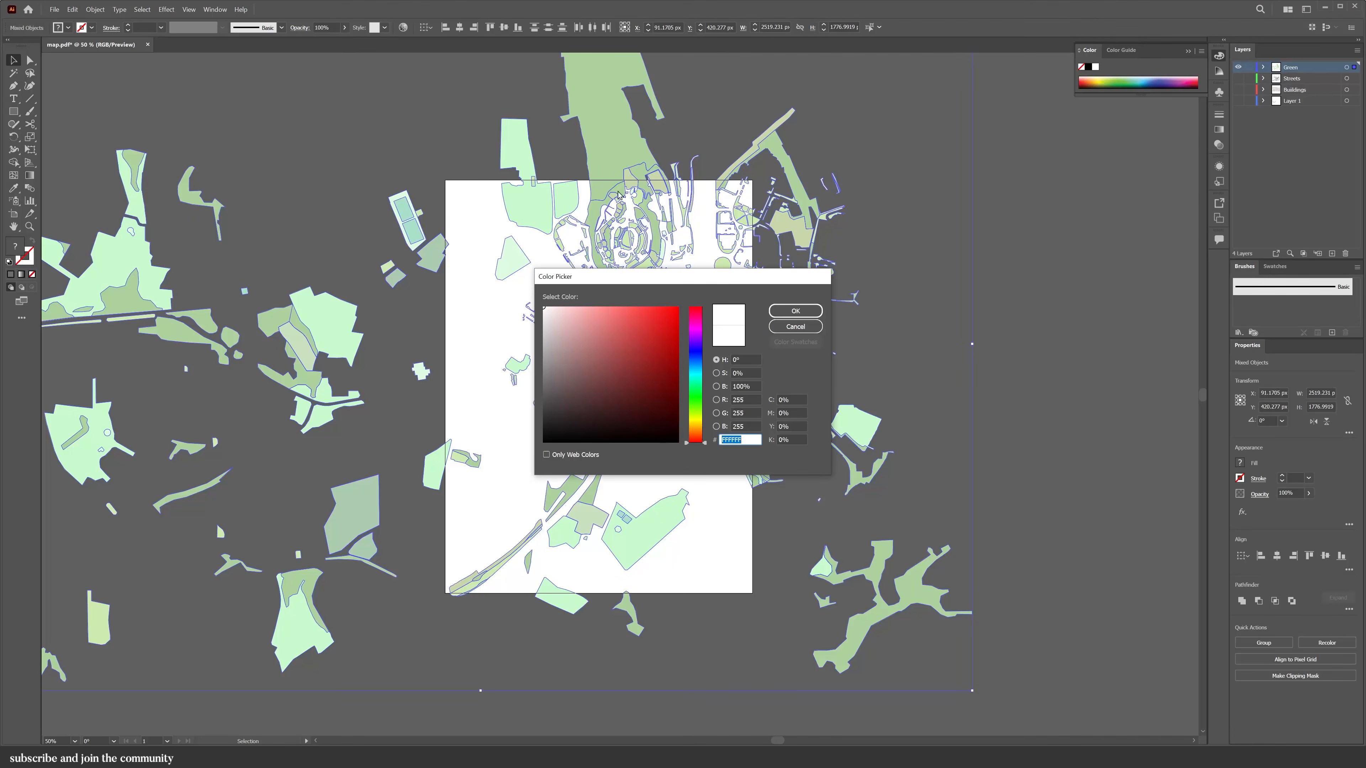
left_click(695, 413)
left_click(615, 403)
left_click_drag(615, 403, 603, 387)
left_click(692, 455)
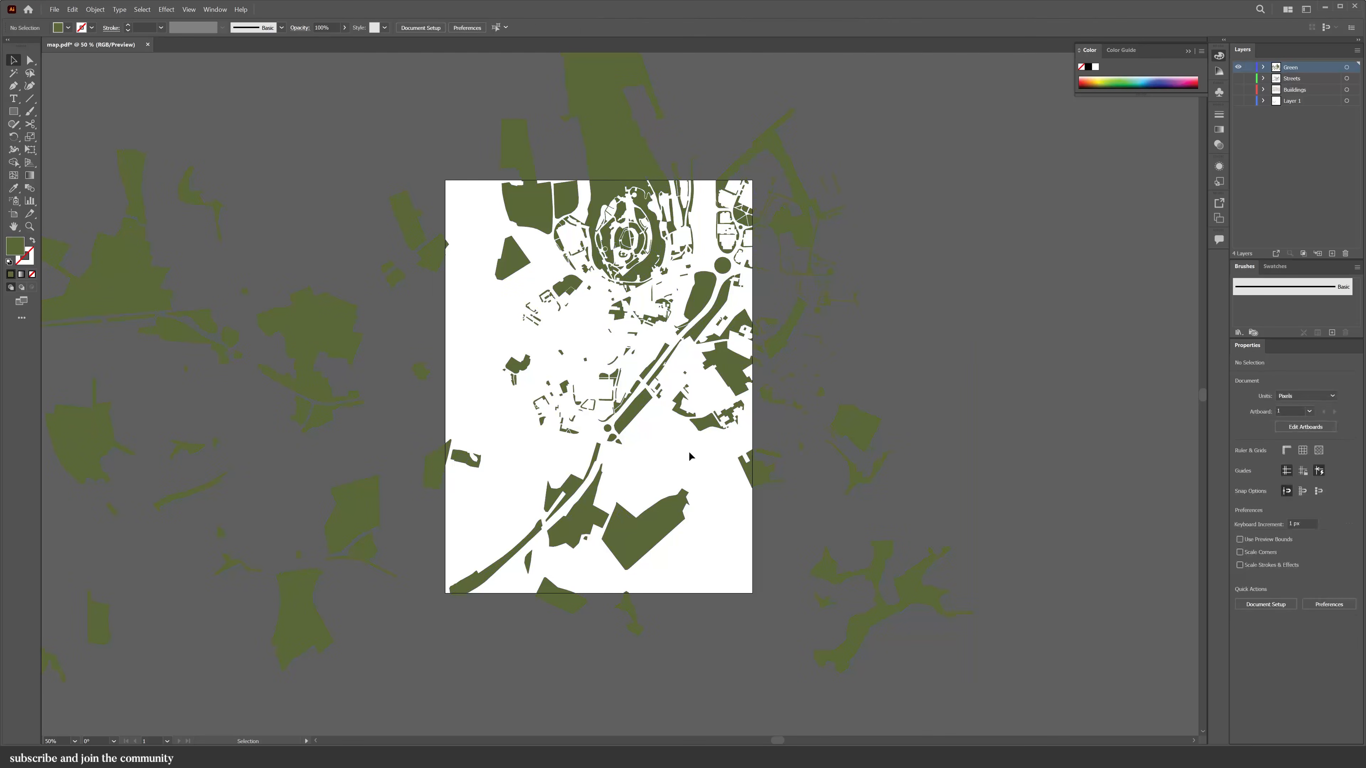
- Mute the fill of all Green layer shapes to a dark grey-green with S 12% and B 37%
key("ctrl+a")
double_click(17, 249)
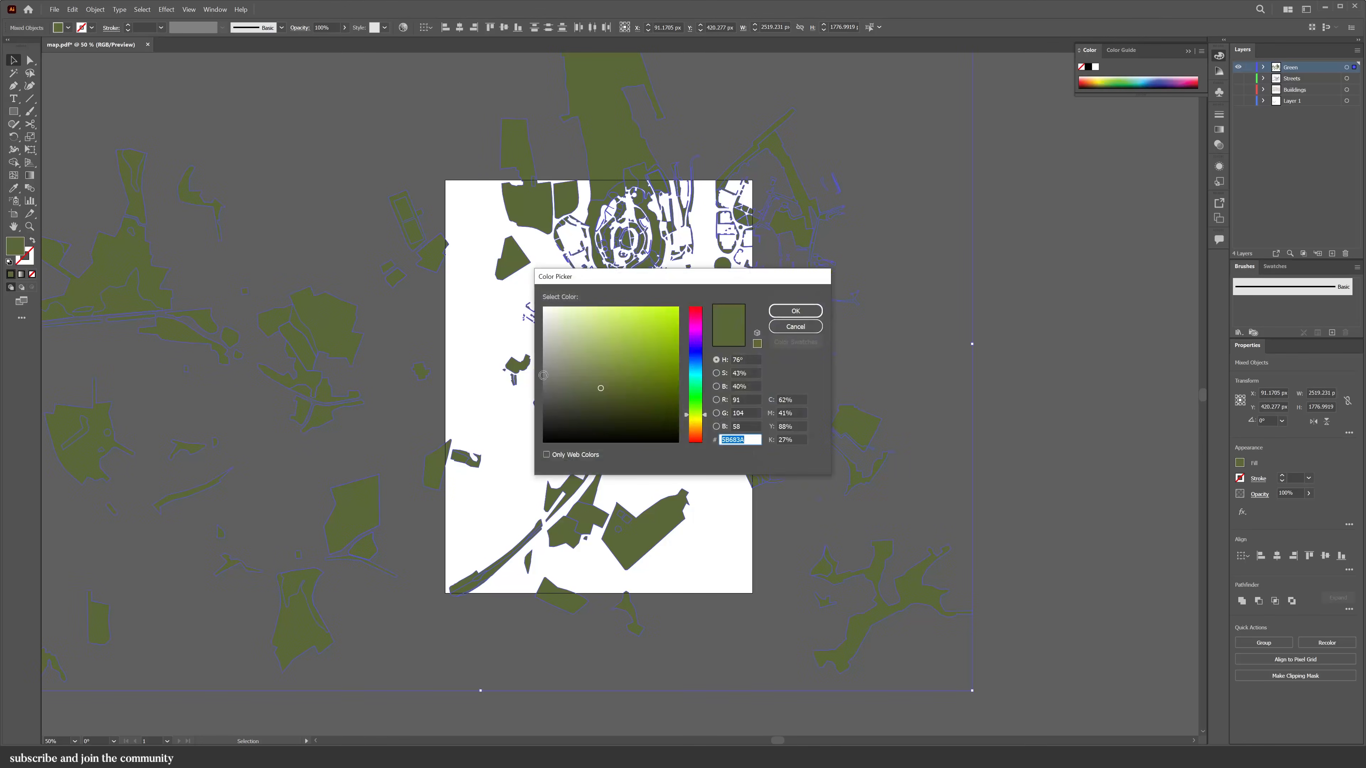
mouse_move(599, 388)
left_mouse_down()
mouse_move(582, 401)
mouse_move(560, 392)
left_mouse_up()
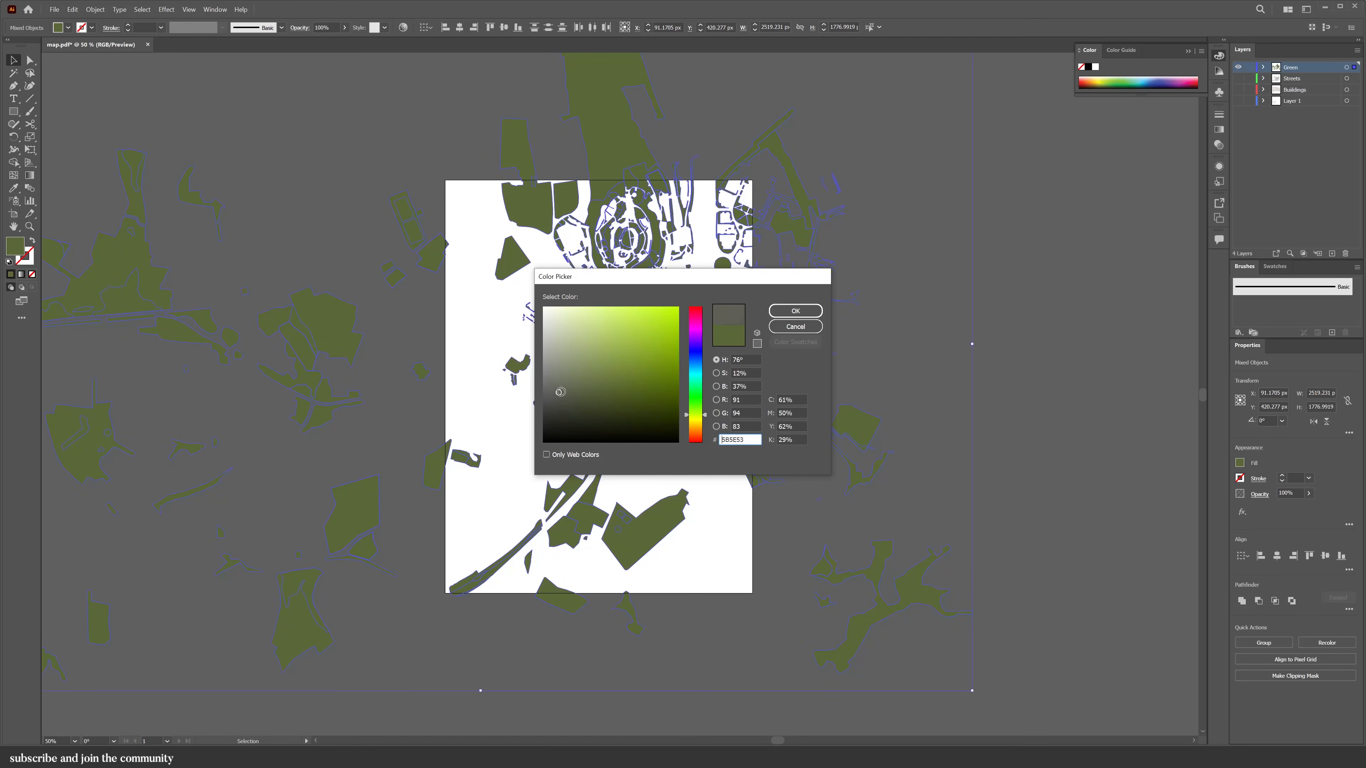
left_click(796, 311)
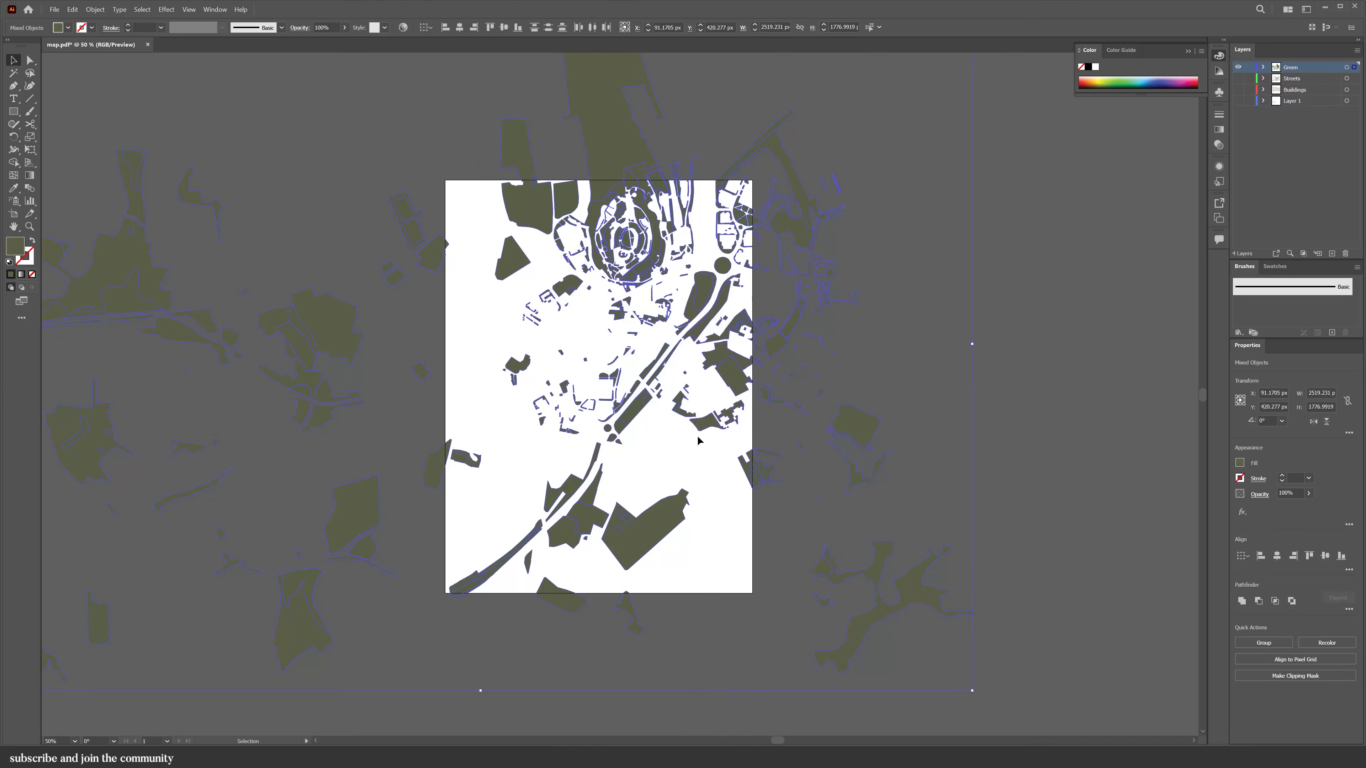
- Deselect the green shapes and show the Streets and Buildings layers alongside the Green layer
key("ctrl+shift+a")
left_click(1239, 79)
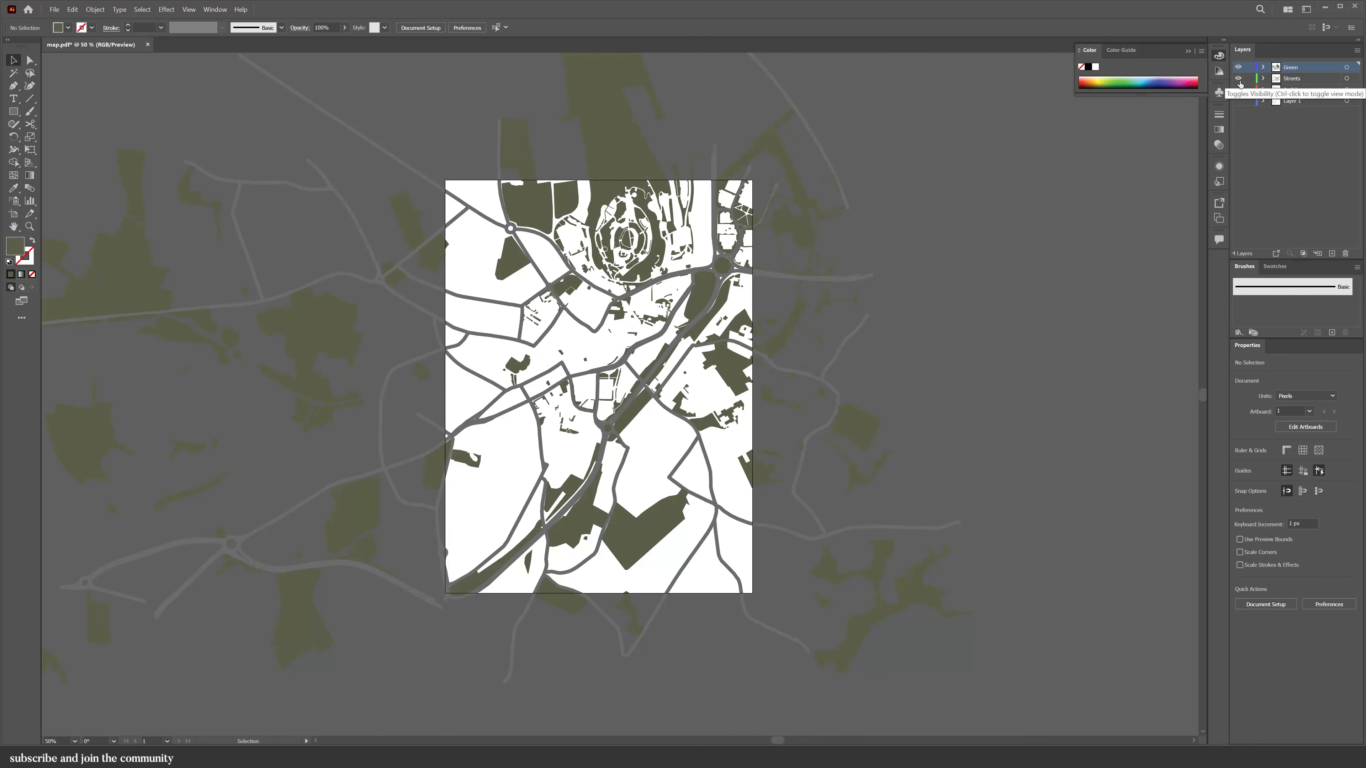
left_click(1239, 90)
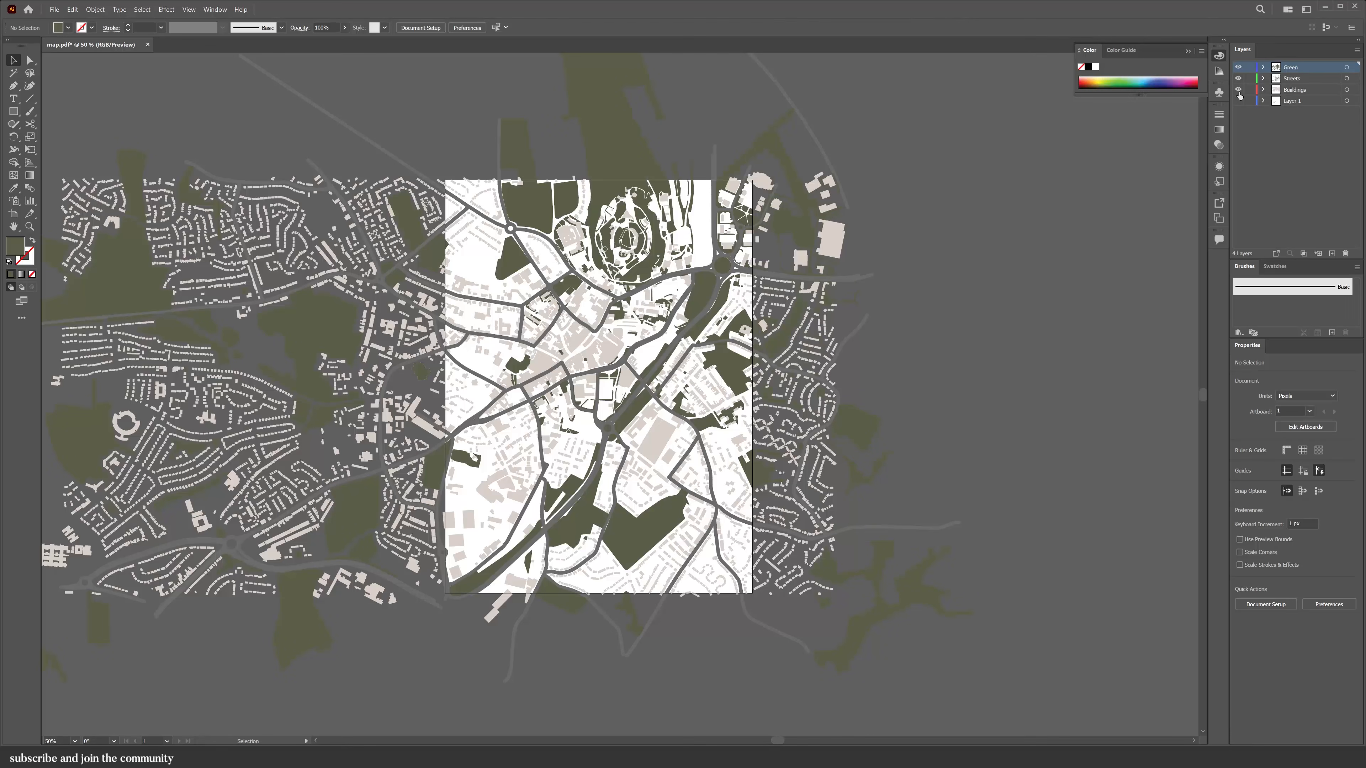
scroll(653, 295, "up", 3)
scroll(653, 295, "down", 1)
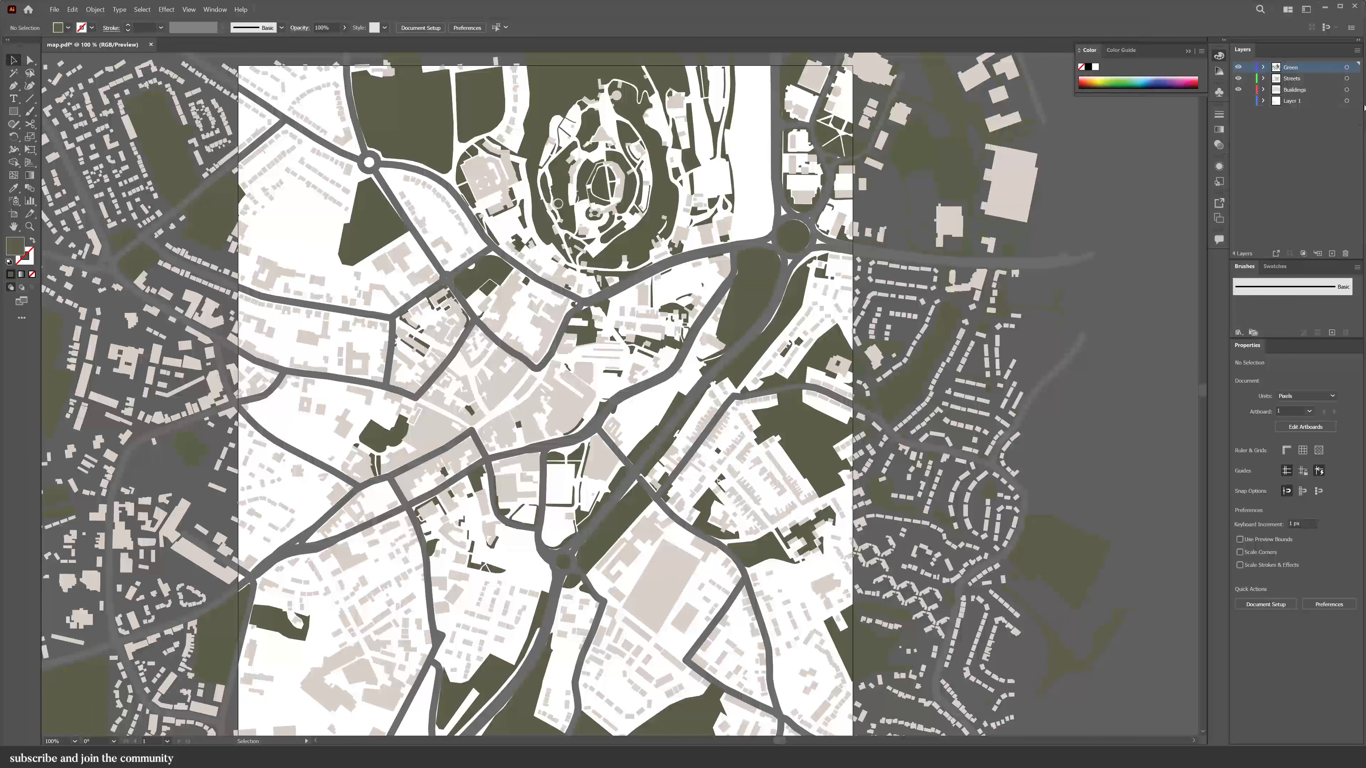
- Fill all Buildings layer shapes with a mid grey lighter than the streets, sampling the street grey as the base and leaving no stroke
left_click(1356, 91)
key("i")
left_click(664, 268)
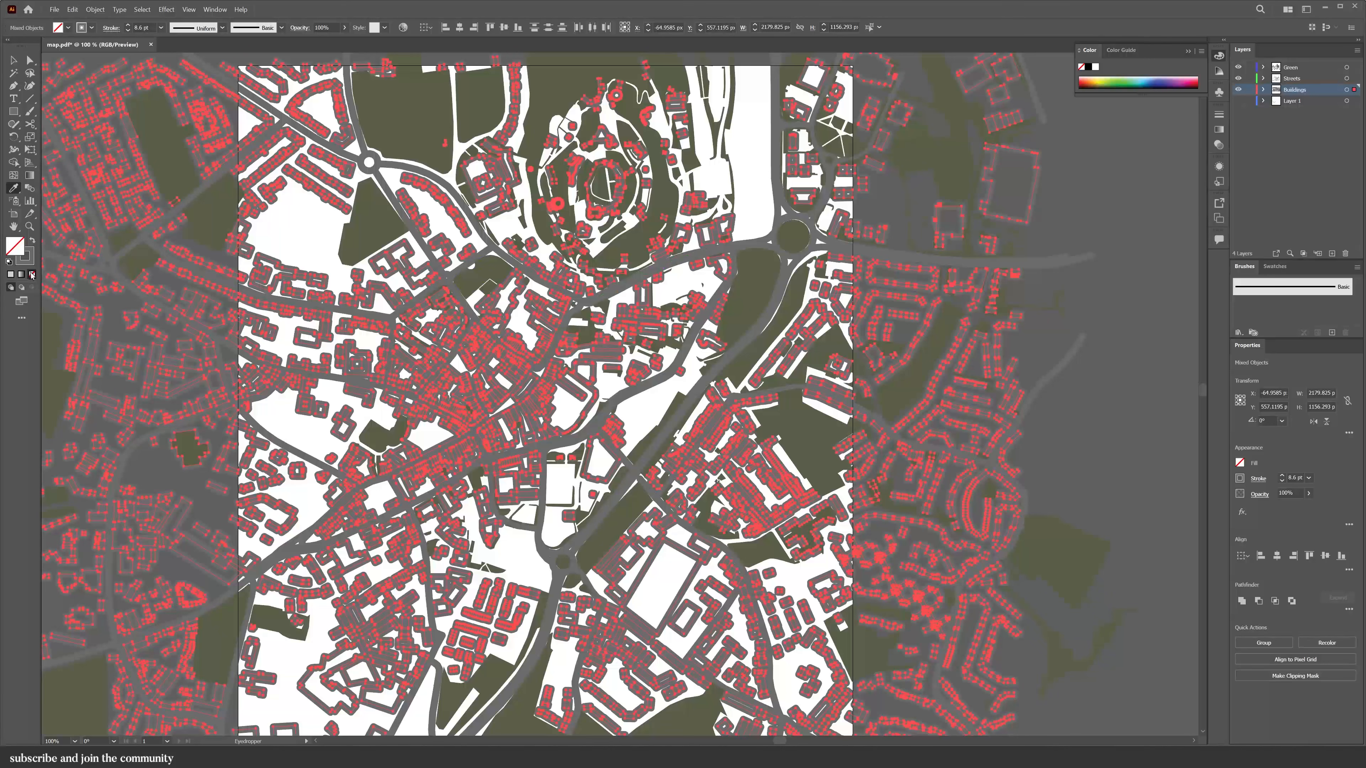
left_click(33, 243)
double_click(15, 247)
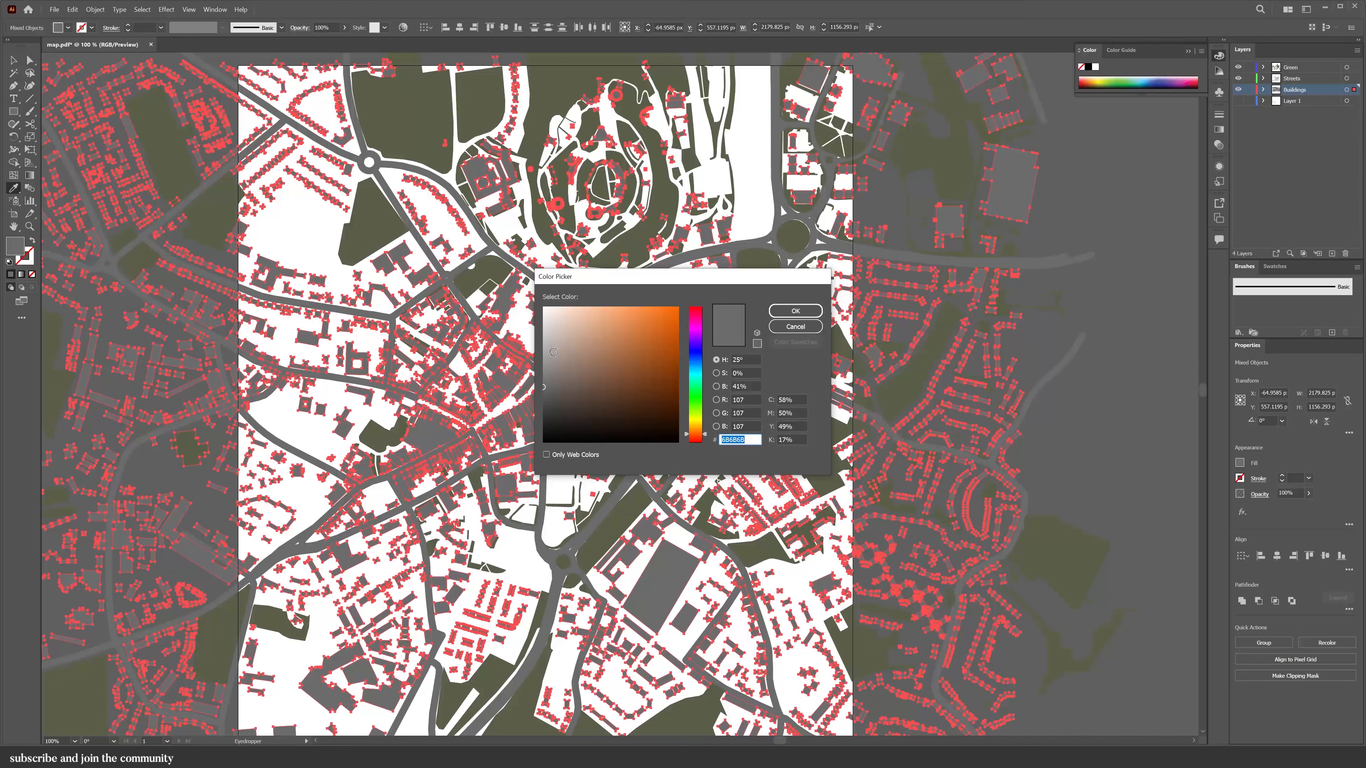
left_click(796, 311)
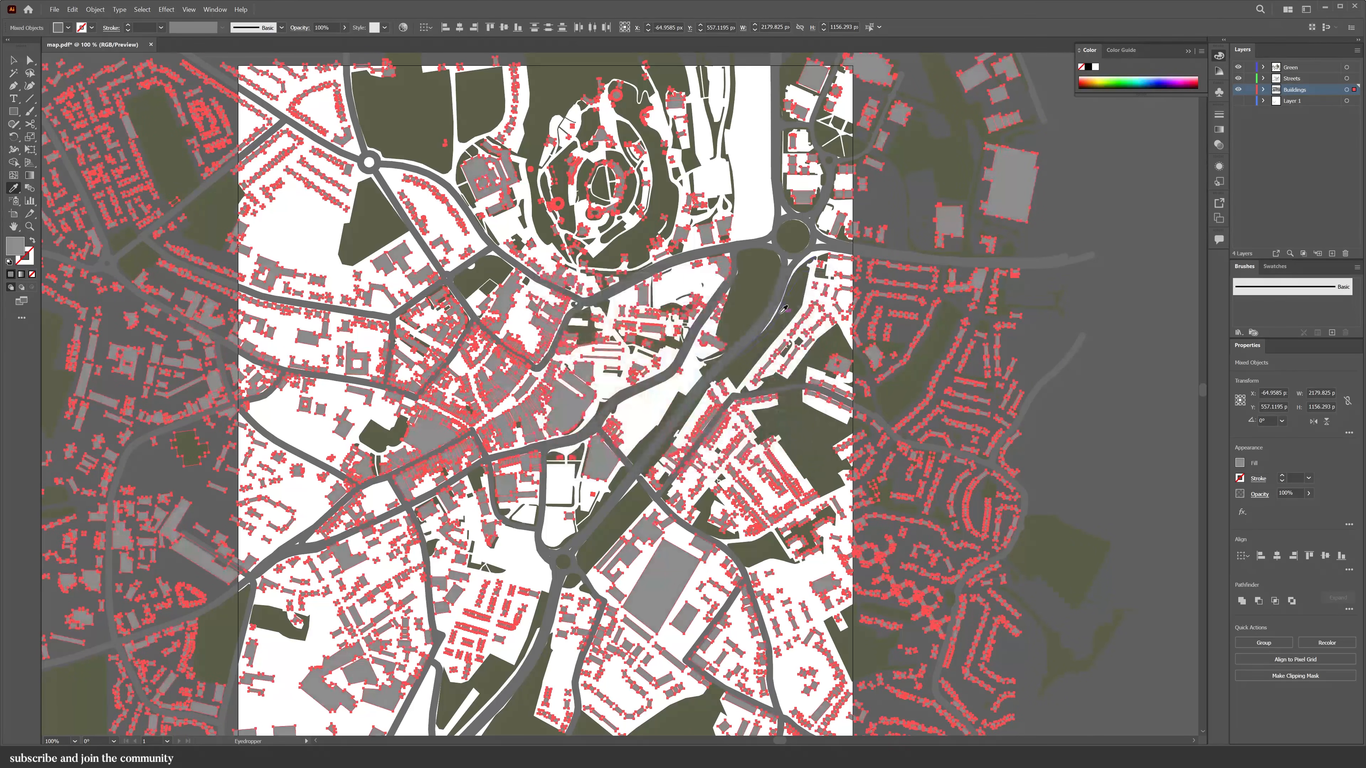
key("v")
left_click(760, 197)
scroll(663, 403, "down", 2)
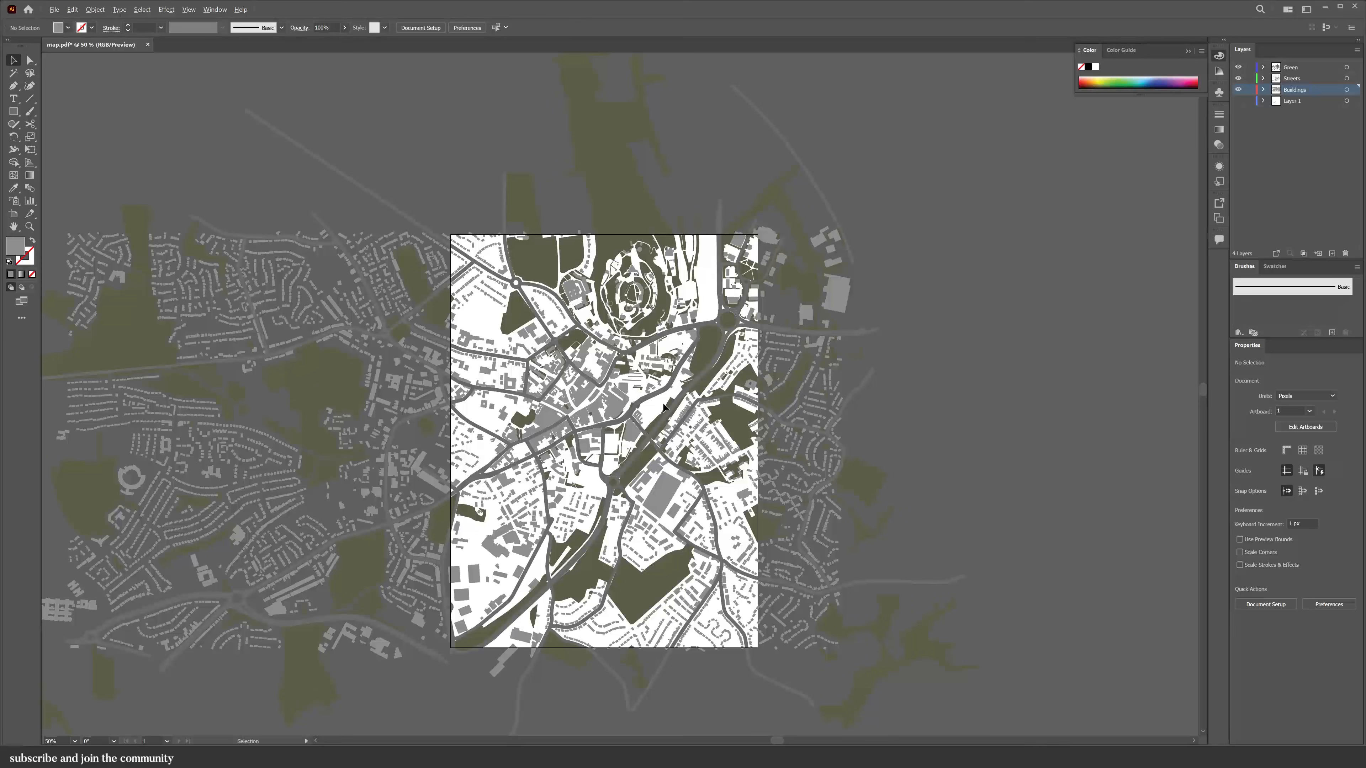
- Hide the Green, Streets and Buildings layers and show the remaining map artwork on Layer 1 in preview mode
scroll(680, 468, "up", 1)
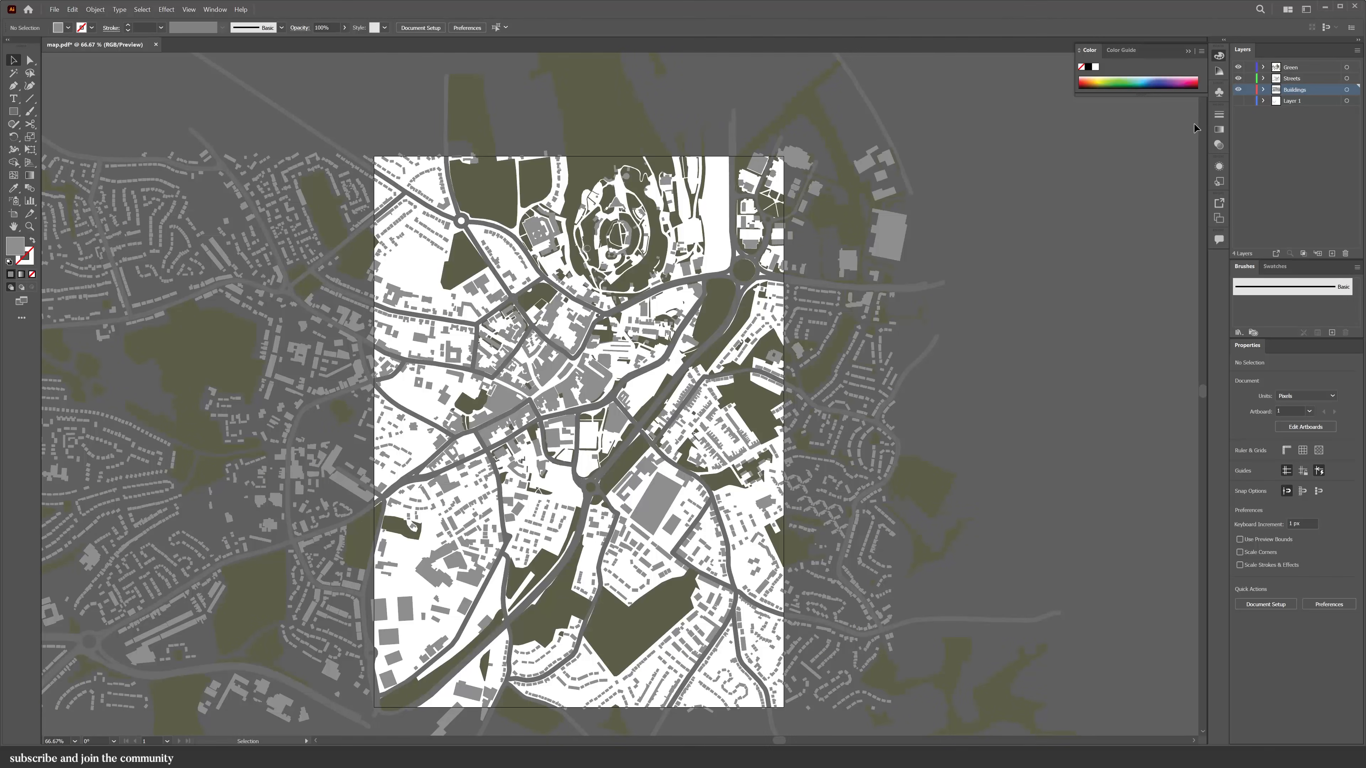
scroll(649, 417, "up", 1)
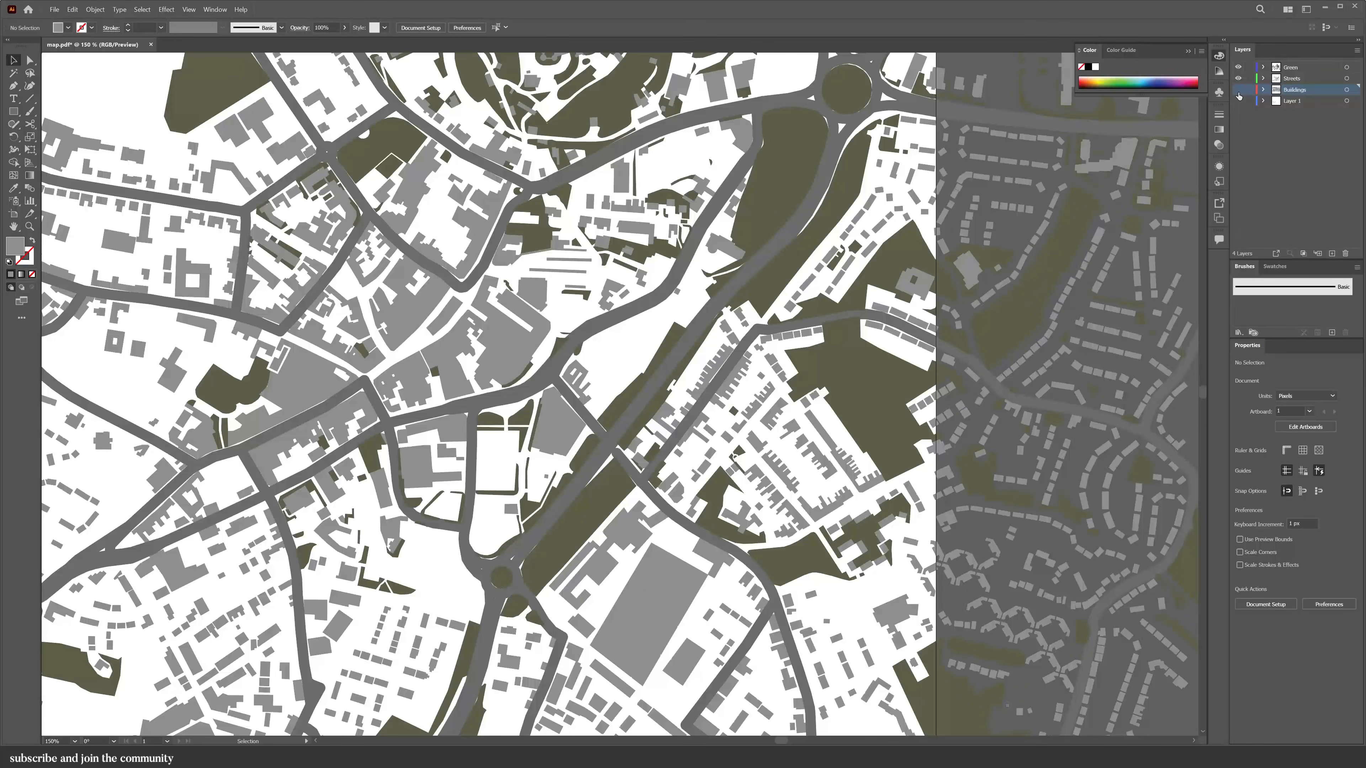
left_click(1238, 78)
left_click(1238, 68)
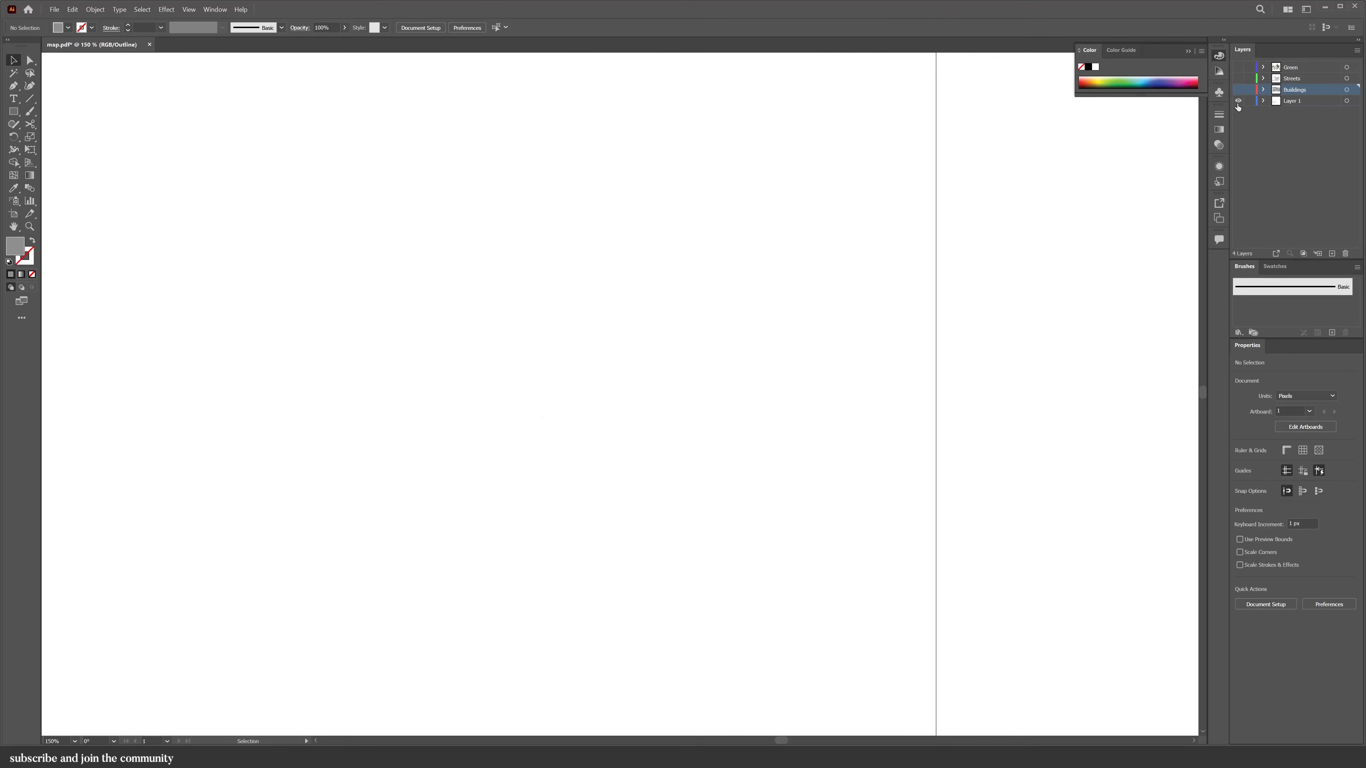
key("ctrl+y")
- Select all the white minor roads by matching appearance and move them to a new layer above Layer 1
left_click(780, 317)
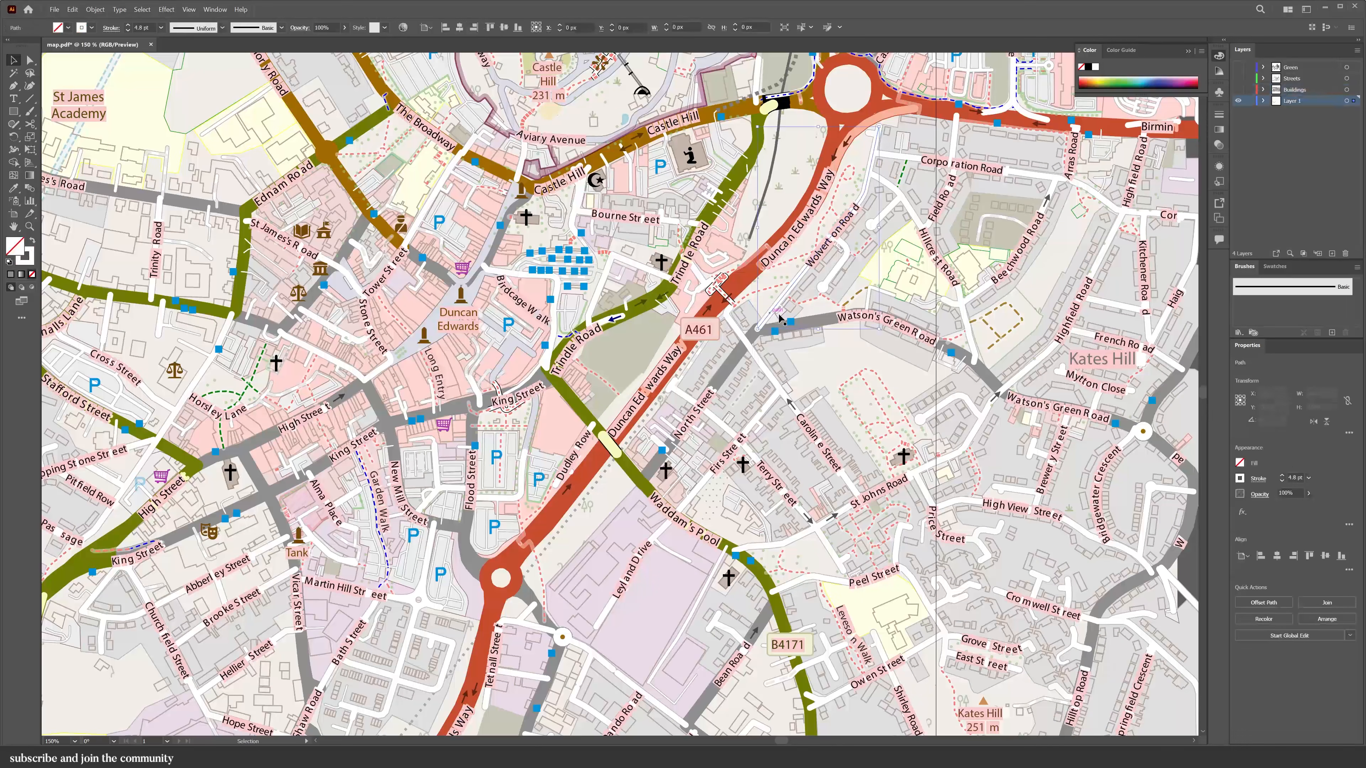
key("ctrl+minus")
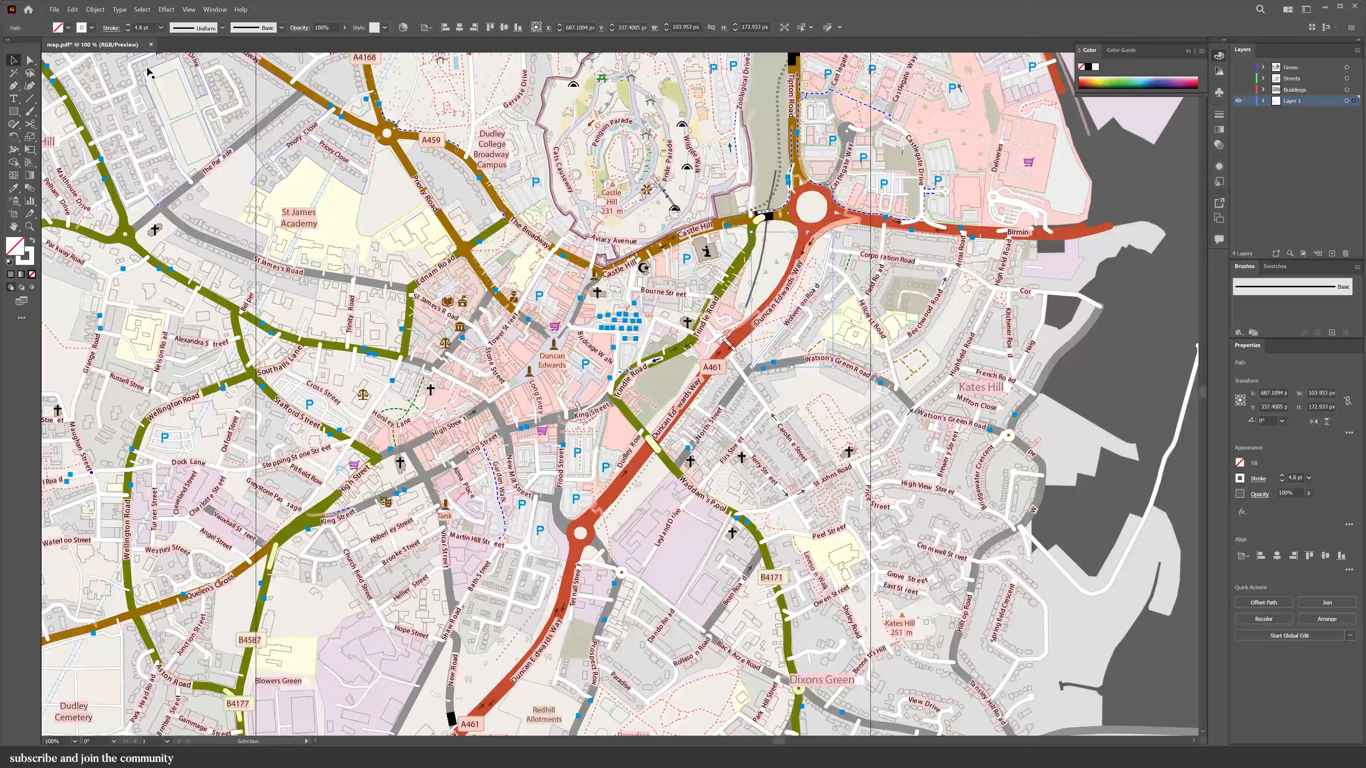
left_click(142, 9)
mouse_move(236, 103)
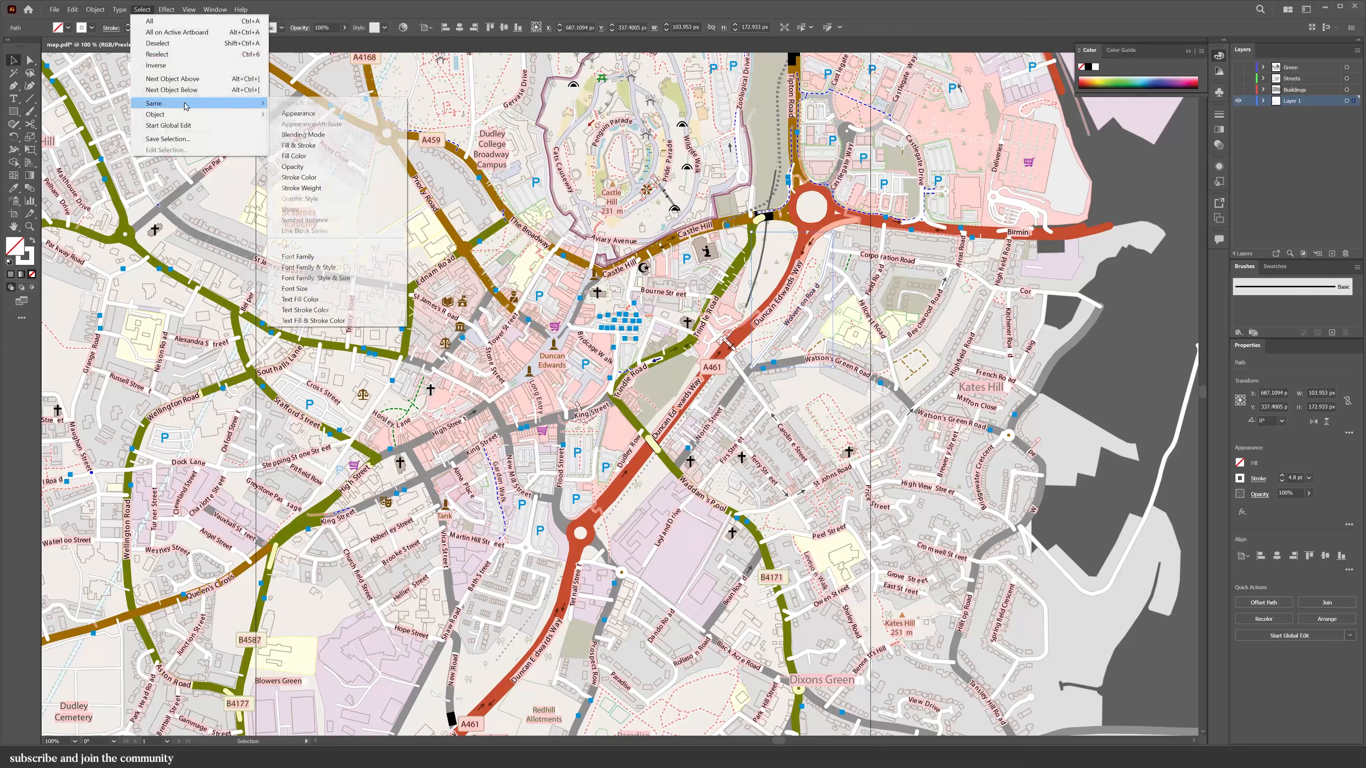
left_click(320, 116)
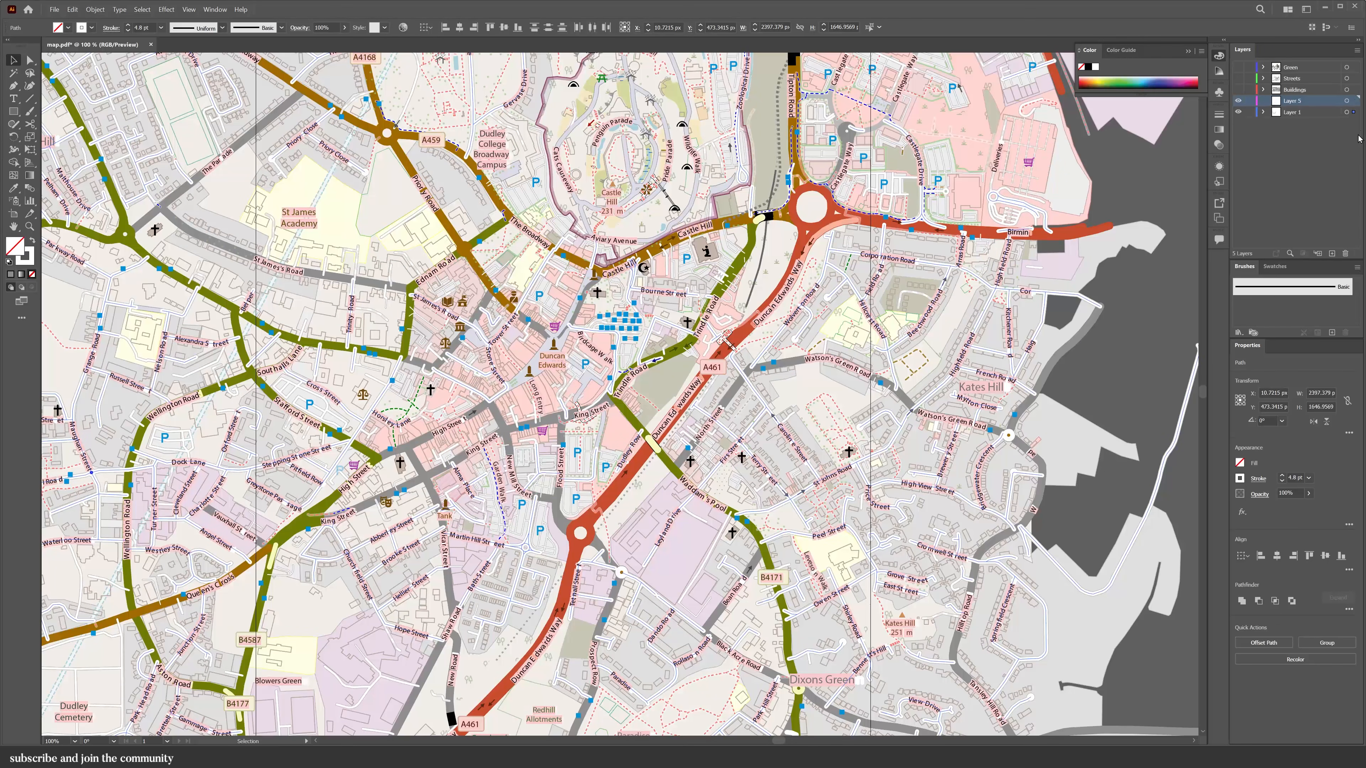
left_click(1276, 146)
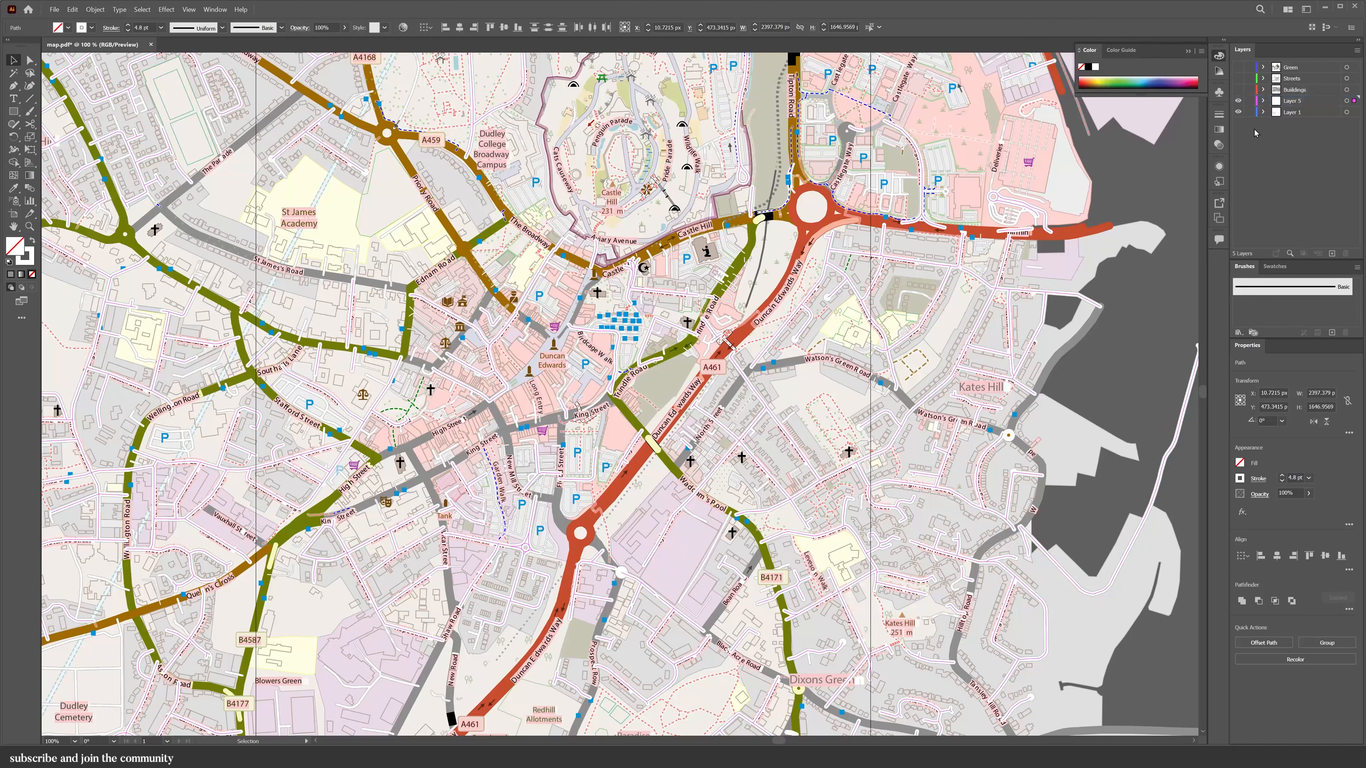
- Show only the new minor roads layer and set the stroke of all its paths to light grey EAEAEA
left_click(1239, 112)
left_click(1239, 101)
left_click(1239, 100)
key("ctrl+y")
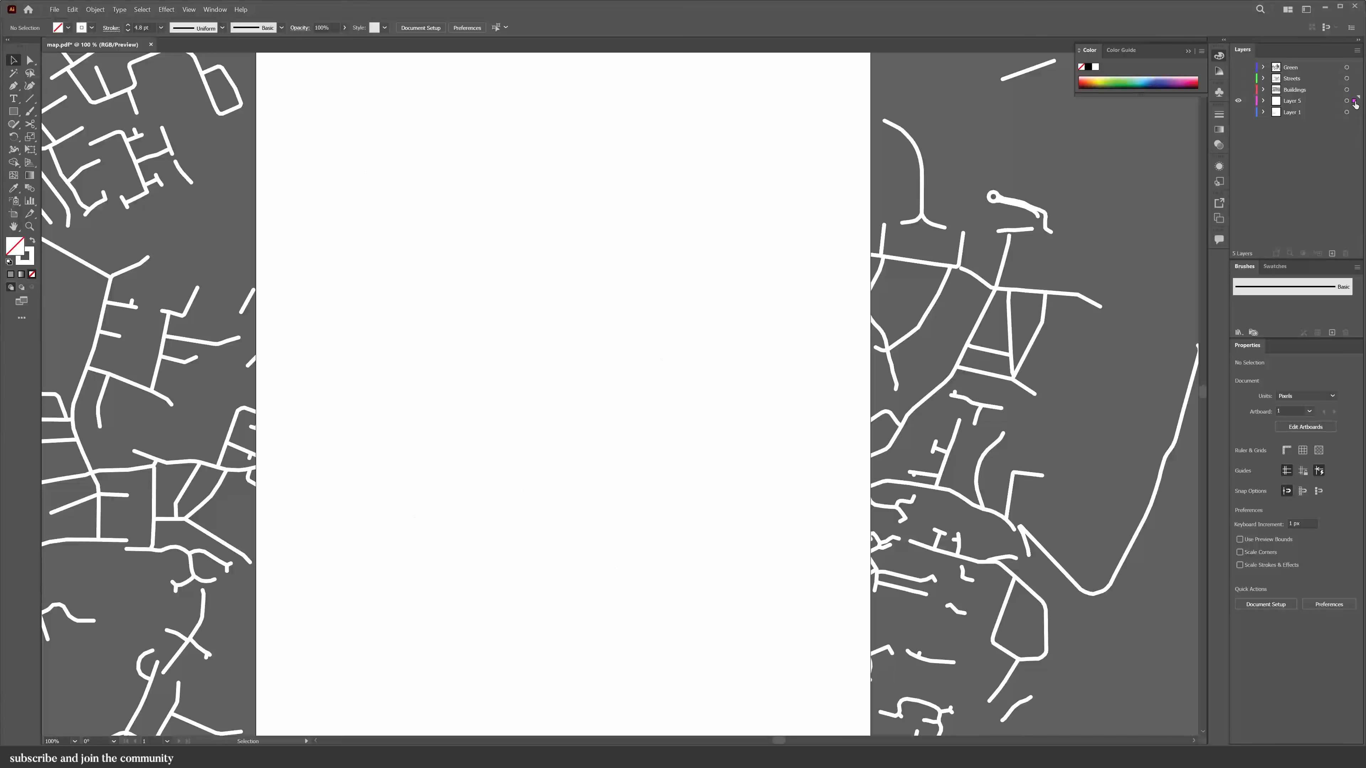
left_click(1355, 103)
double_click(24, 257)
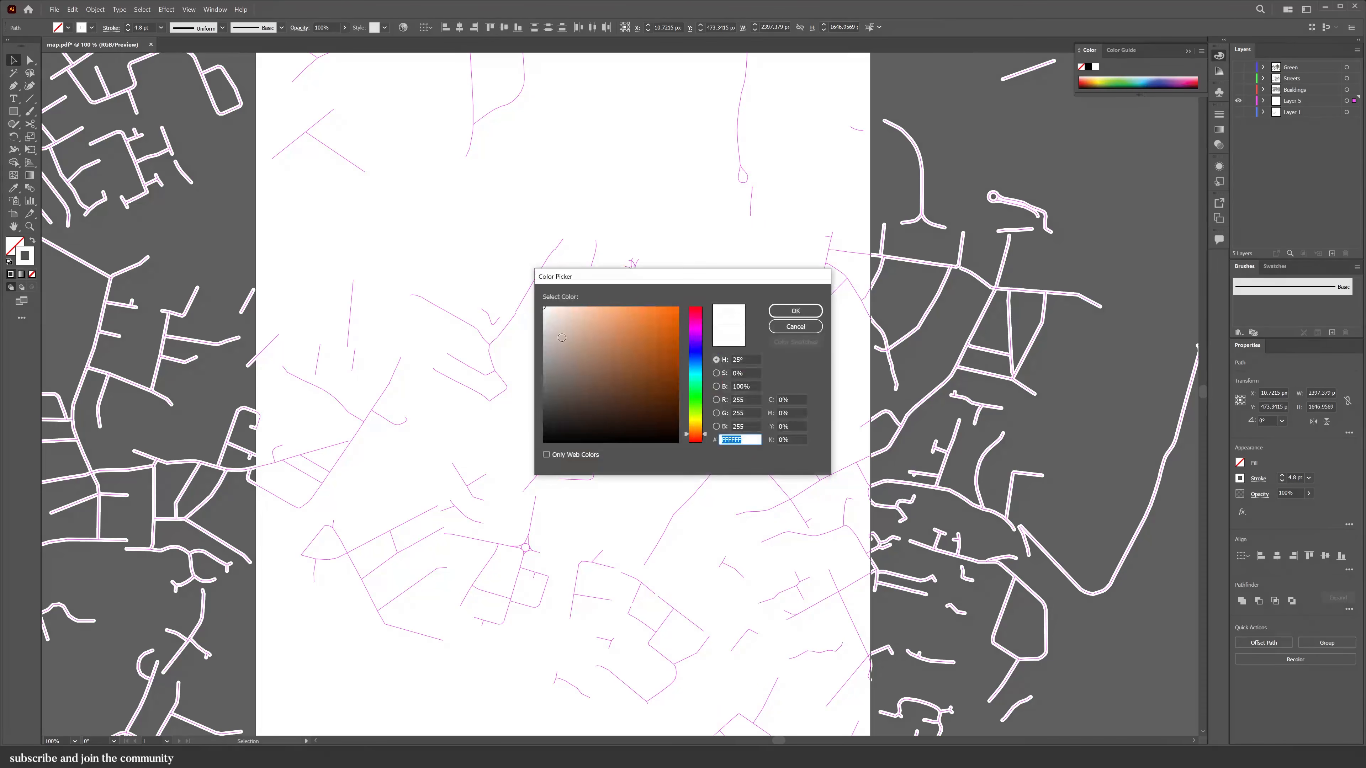
type("EAEAEA")
left_click(783, 312)
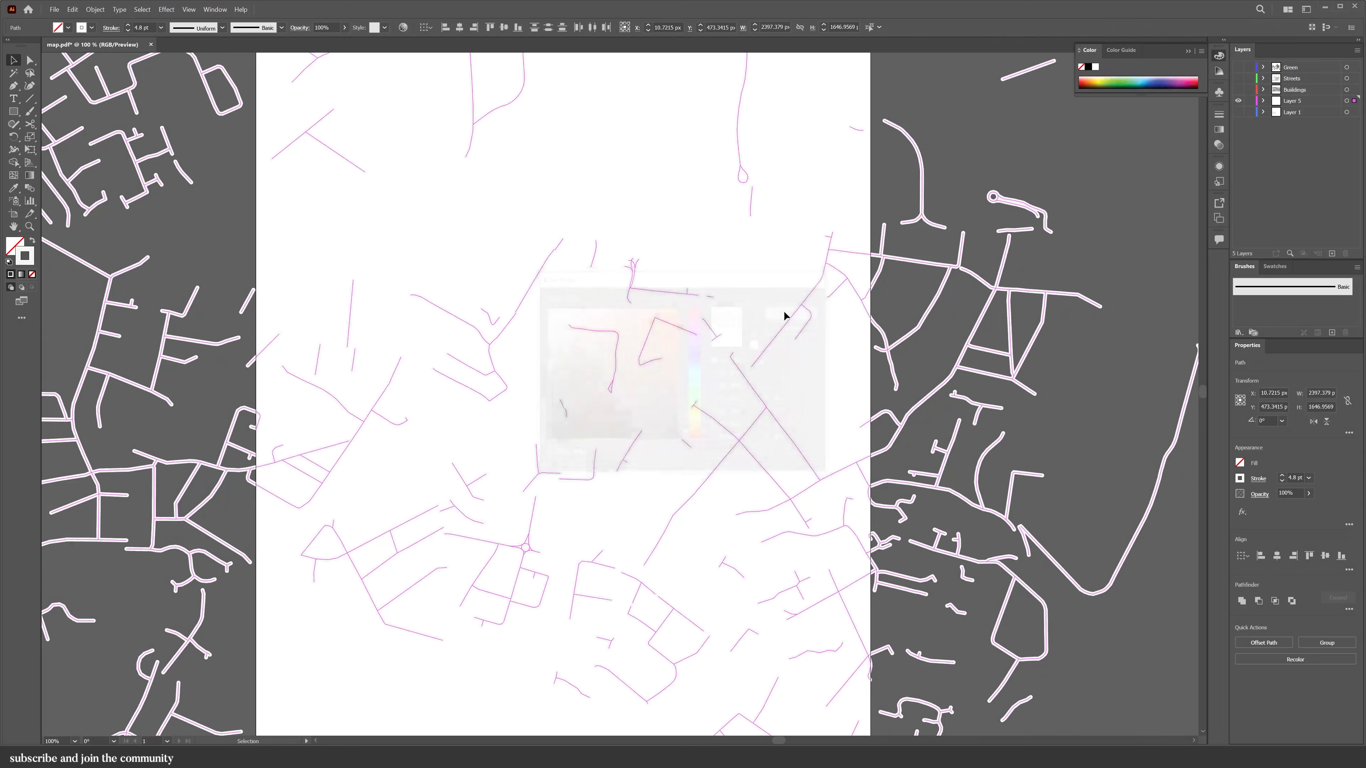
left_click(780, 293)
- Show the Streets, Green and Buildings layers and turn on Trim View to hide everything outside the artboard
scroll(608, 597, "down", 1)
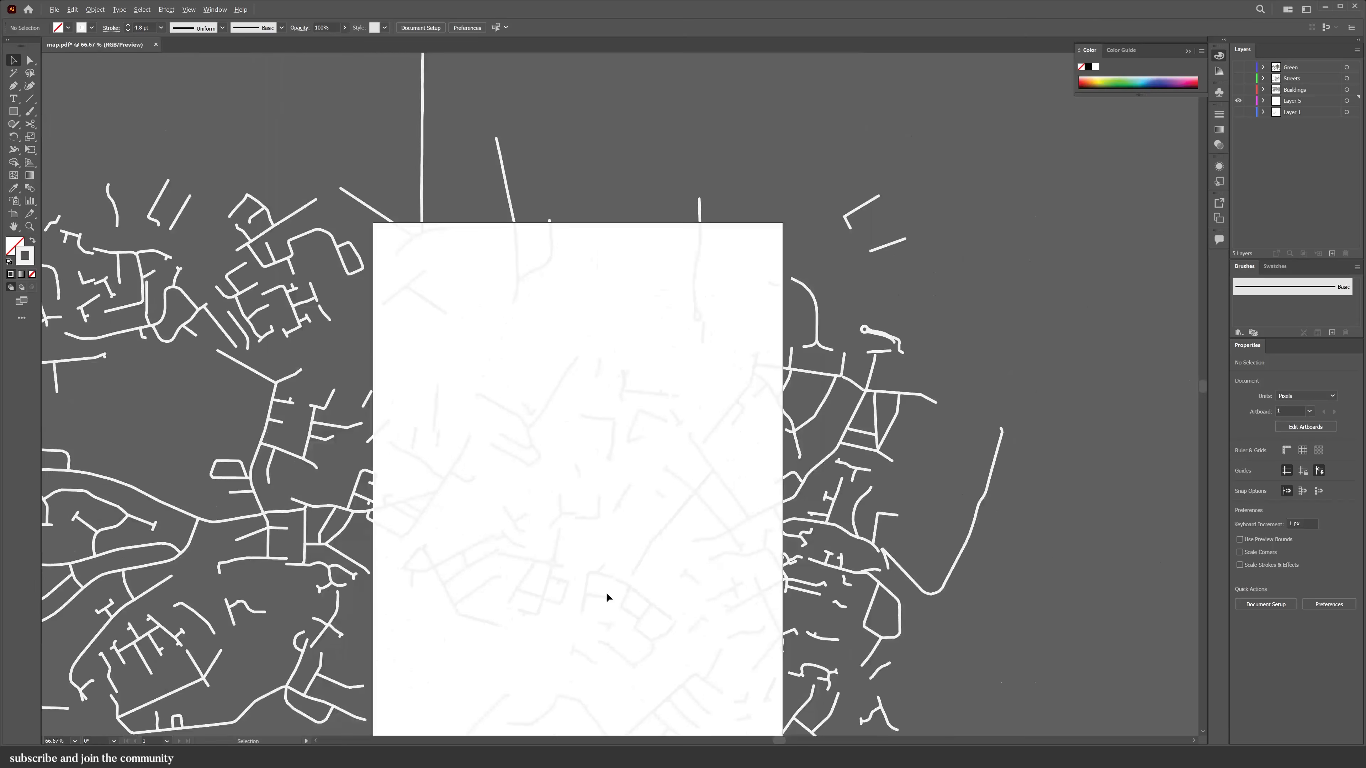
left_click(1239, 80)
left_click(1239, 67)
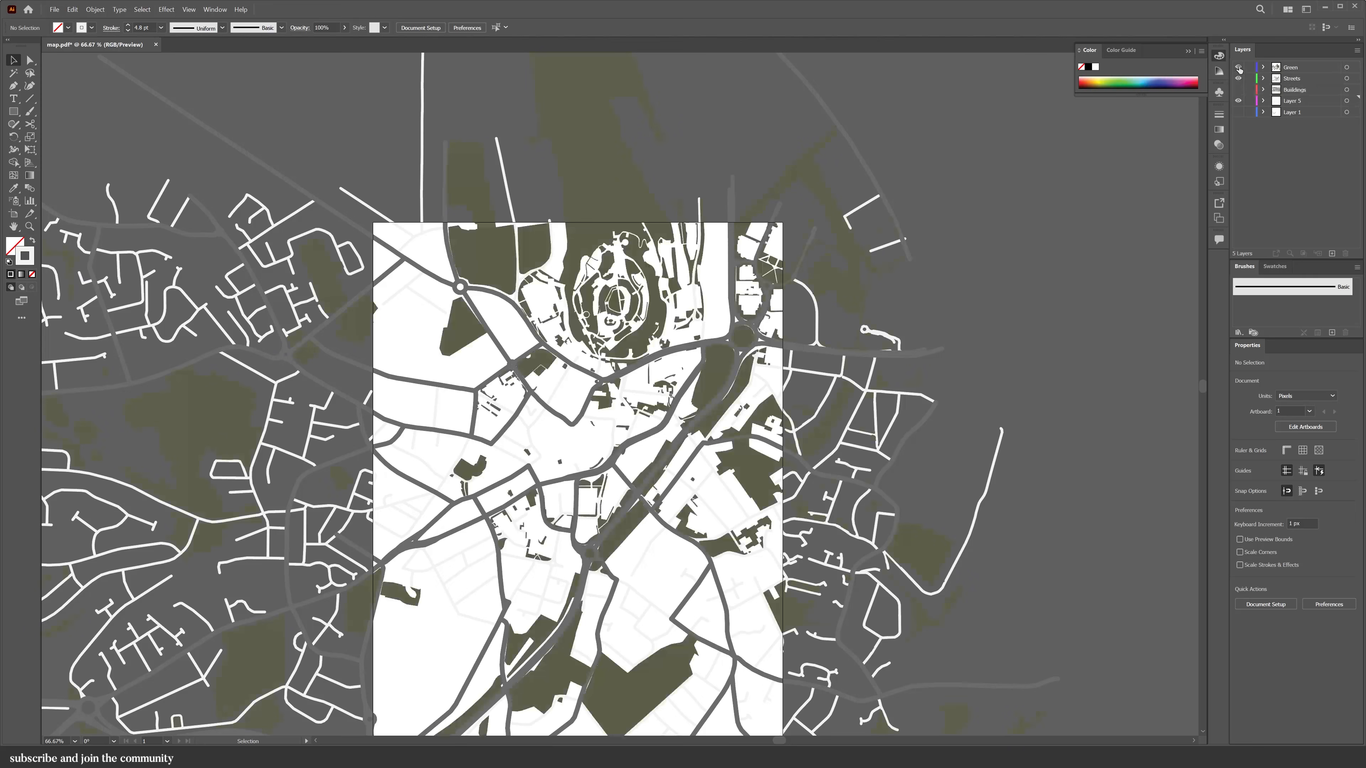
scroll(646, 377, "down", 1)
left_click(189, 10)
left_click(201, 68)
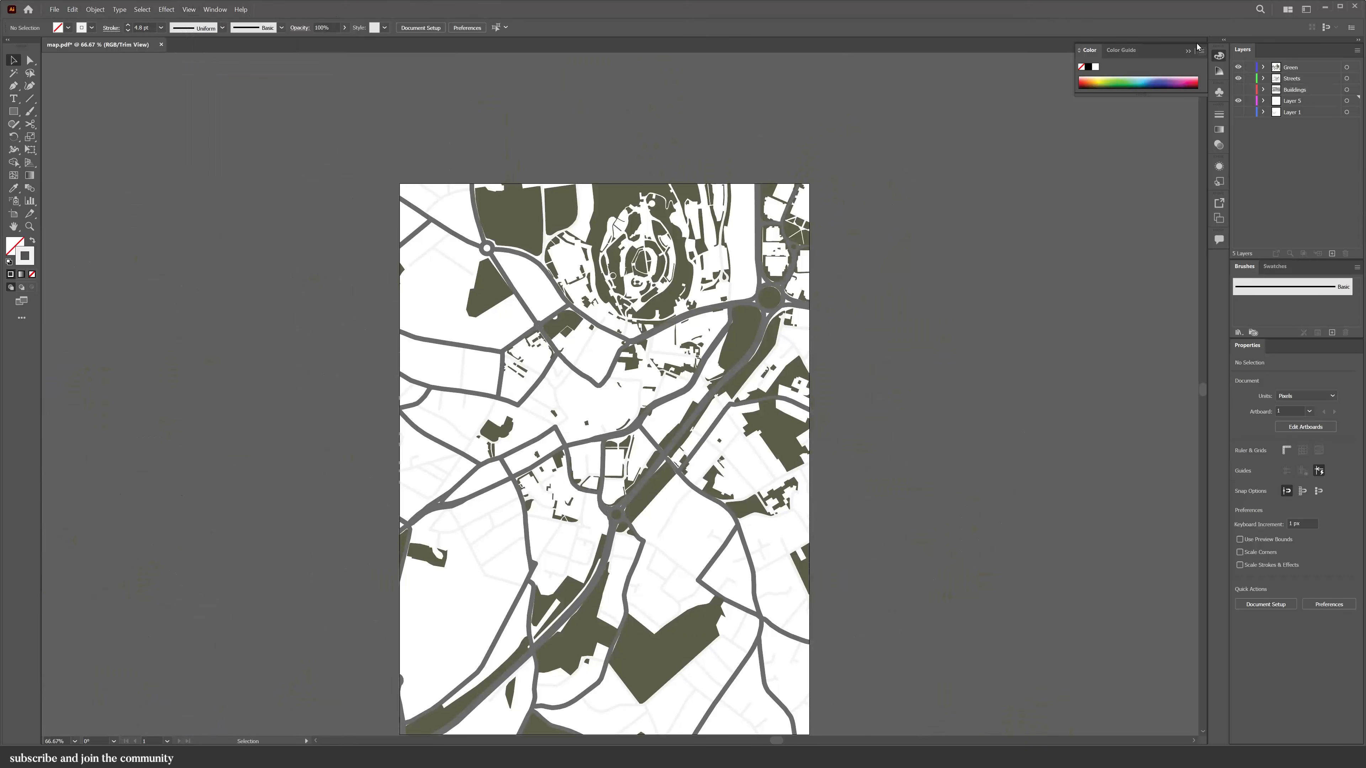
left_click(1239, 89)
scroll(913, 344, "down", 1)
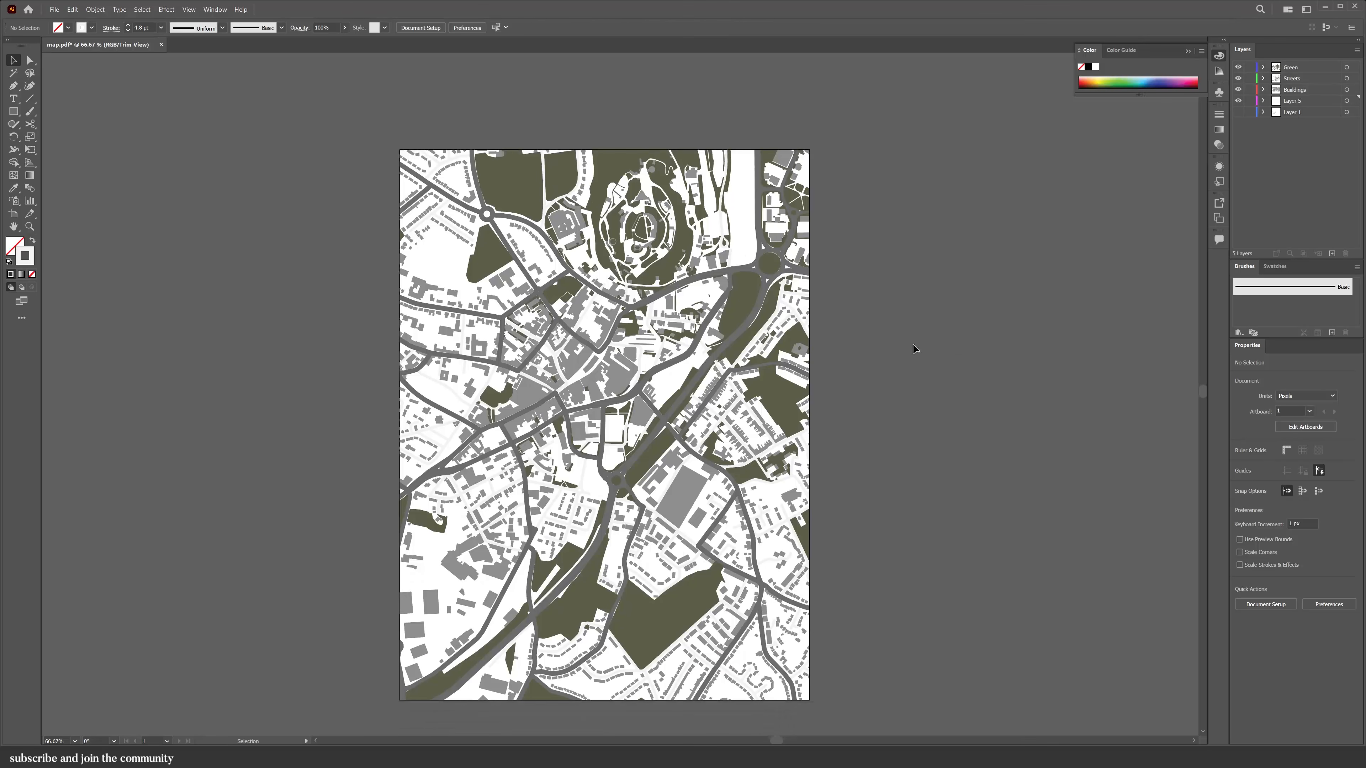
- Lighten the fill of all Green layer shapes to a paler grey-green
key("ctrl+a")
double_click(15, 245)
mouse_move(568, 377)
left_mouse_down()
mouse_move(561, 361)
mouse_move(542, 369)
mouse_move(543, 337)
left_mouse_up()
left_click(796, 311)
left_click(882, 301)
- Lighten the stroke of the main streets to a medium grey
left_click(505, 242)
double_click(27, 261)
left_click(796, 311)
left_click(872, 314)
- Lighten the fill of all Buildings layer shapes to a pale grey
left_click(628, 375)
left_click(1354, 90)
double_click(15, 244)
left_click(795, 310)
left_click(889, 340)
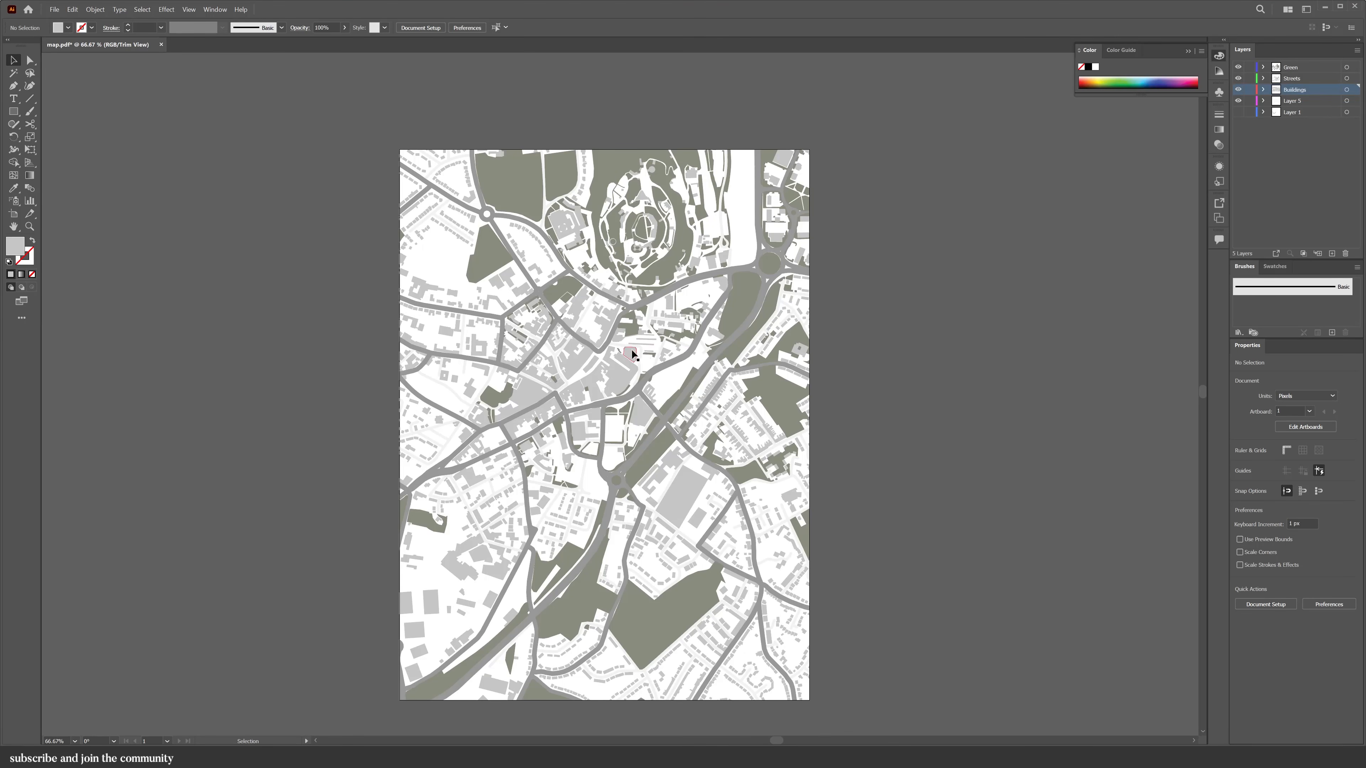
- Give the two adjoining buildings just west of the rectangular plot, north of the central roundabout, a red outline without fill, H 0°, S 55%, B 55%
scroll(624, 423, "up", 1)
left_click(576, 425)
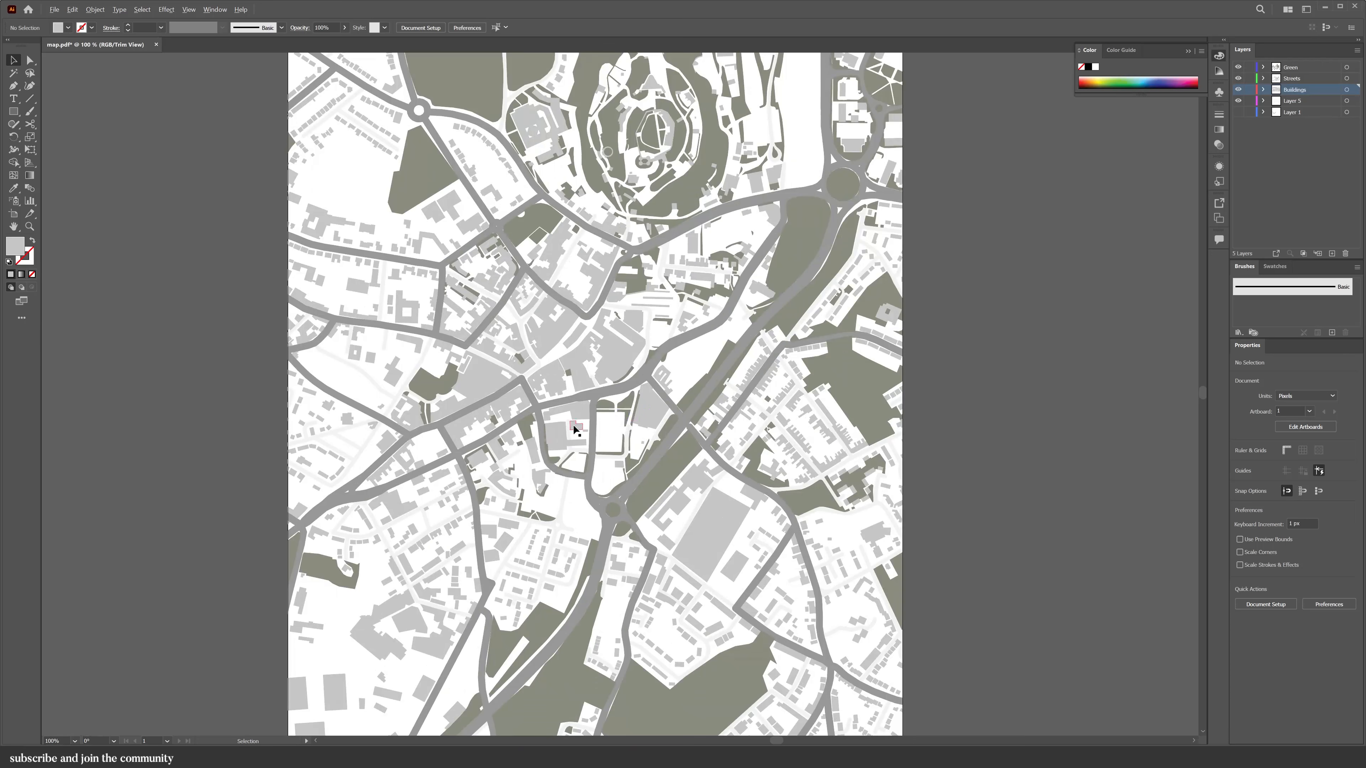
scroll(656, 454, "down", 1)
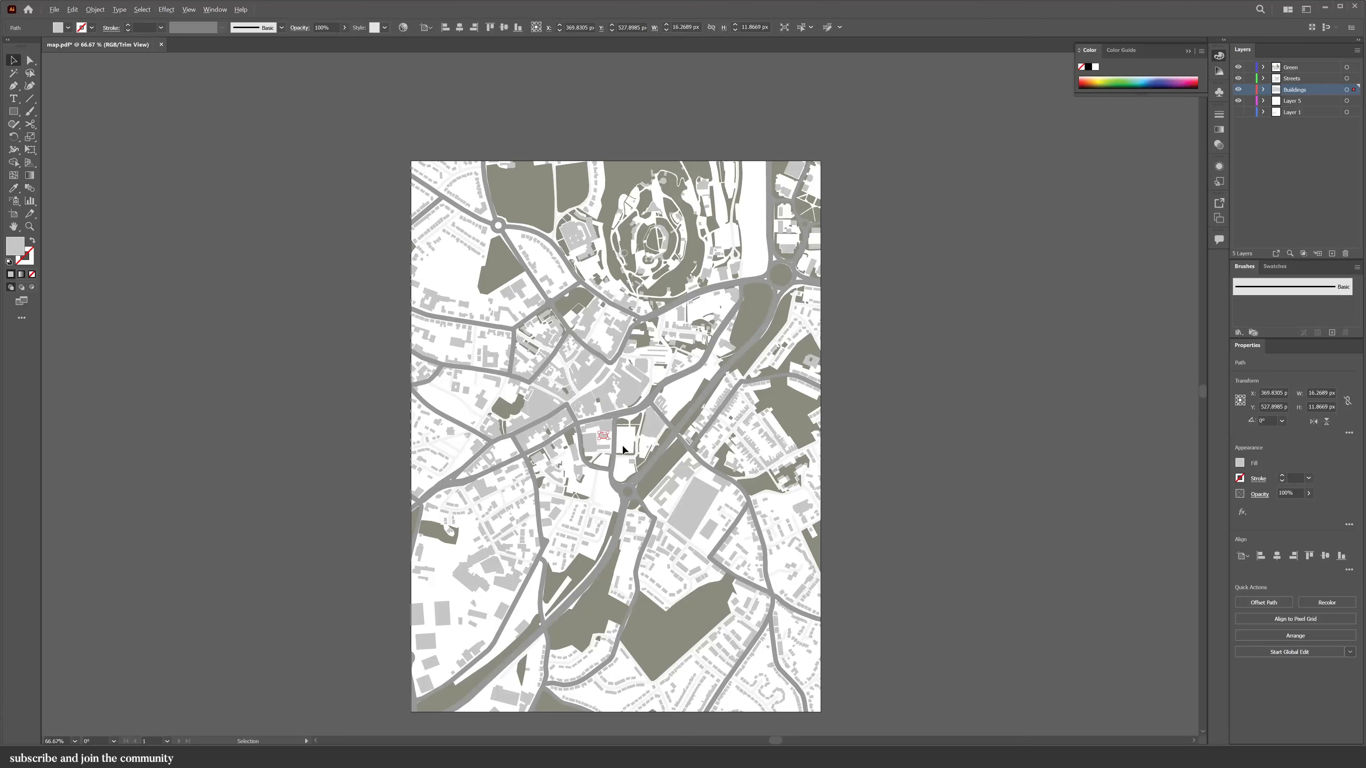
scroll(623, 444, "up", 6)
left_click(509, 382, "shift")
scroll(615, 411, "down", 2)
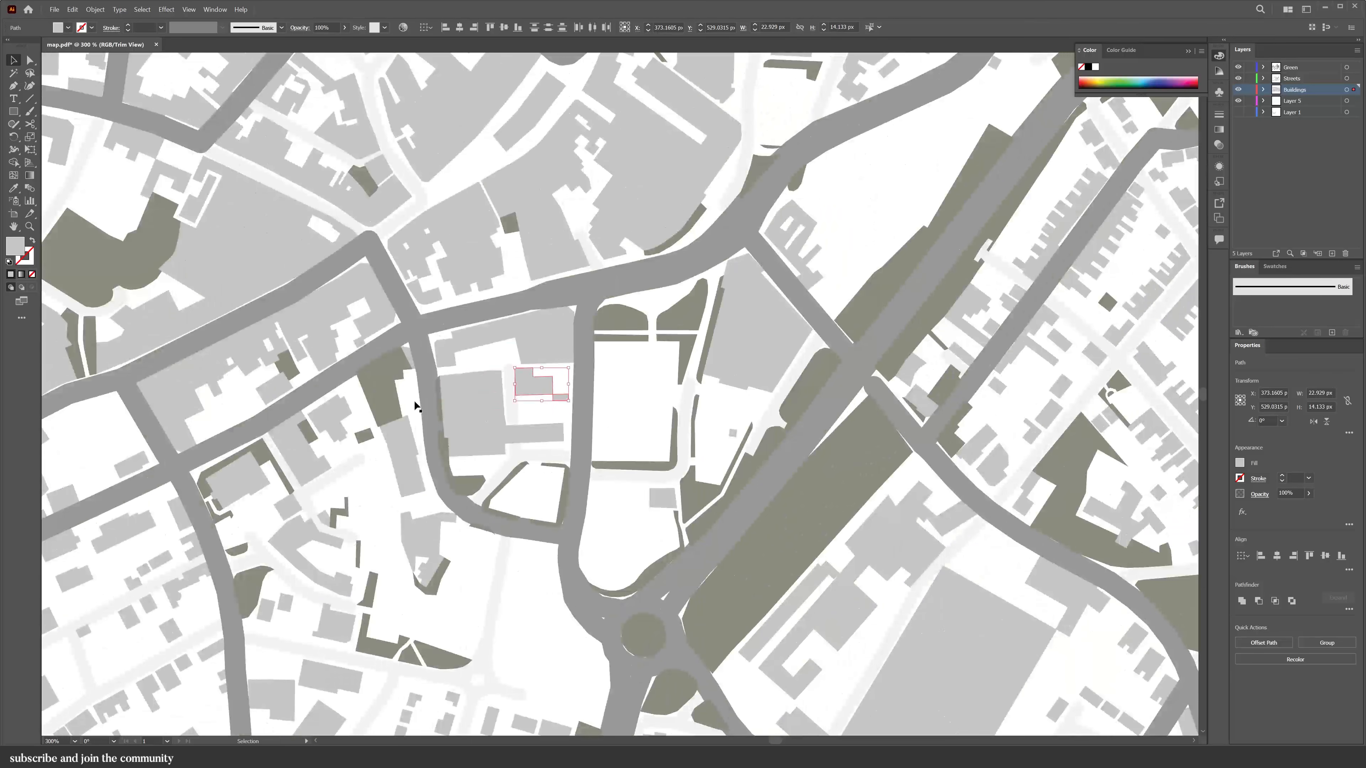
left_click(32, 241)
double_click(28, 262)
mouse_move(697, 441)
left_mouse_down()
mouse_move(723, 307)
mouse_move(632, 318)
mouse_move(617, 382)
left_mouse_up()
left_click(661, 312)
left_click(792, 311)
double_click(29, 261)
key("Return")
left_click(620, 365)
key("Return")
left_click(625, 381)
scroll(558, 530, "down", 4)
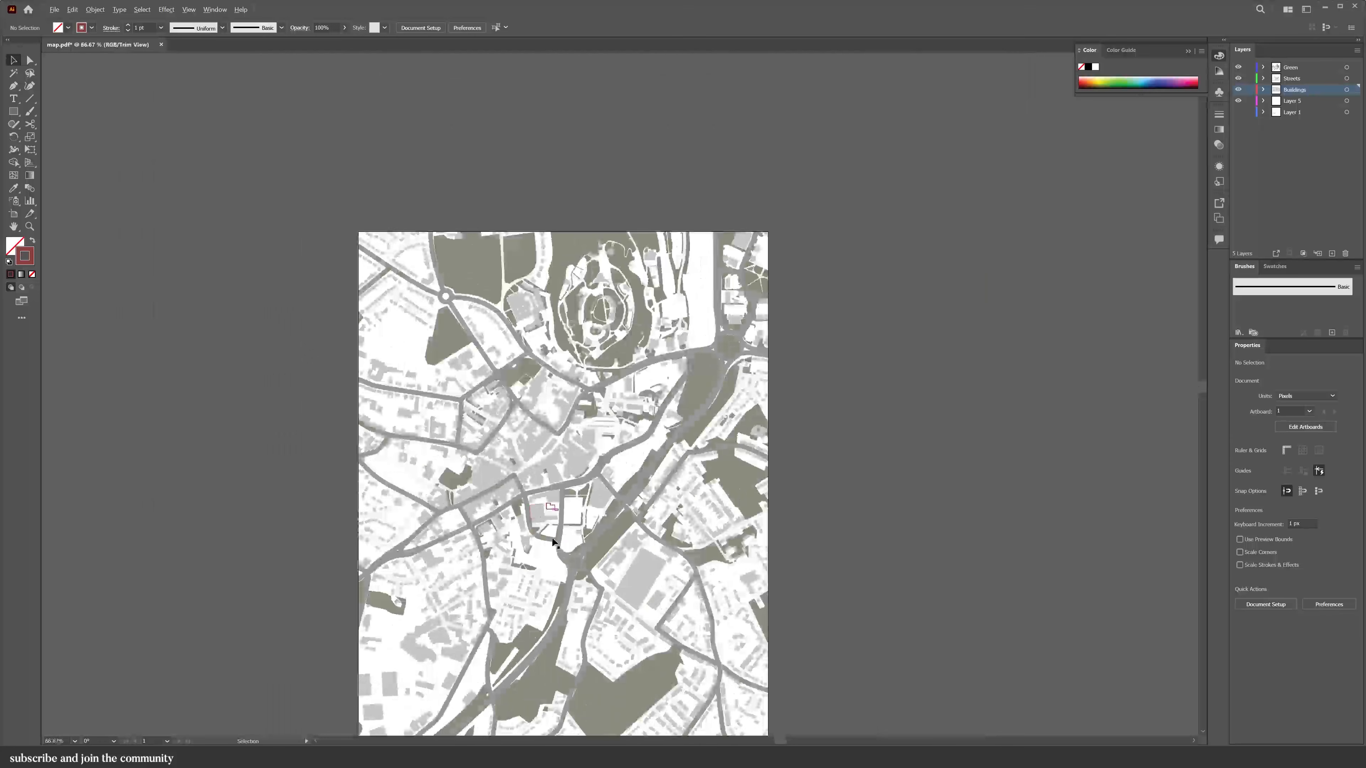
- Swap fill and stroke on the two red-outlined buildings so they are solid red without an outline
scroll(548, 514, "up", 5)
left_click(611, 500)
left_click(608, 492, "shift")
left_click(32, 240)
left_click(565, 407)
scroll(564, 407, "down", 6)
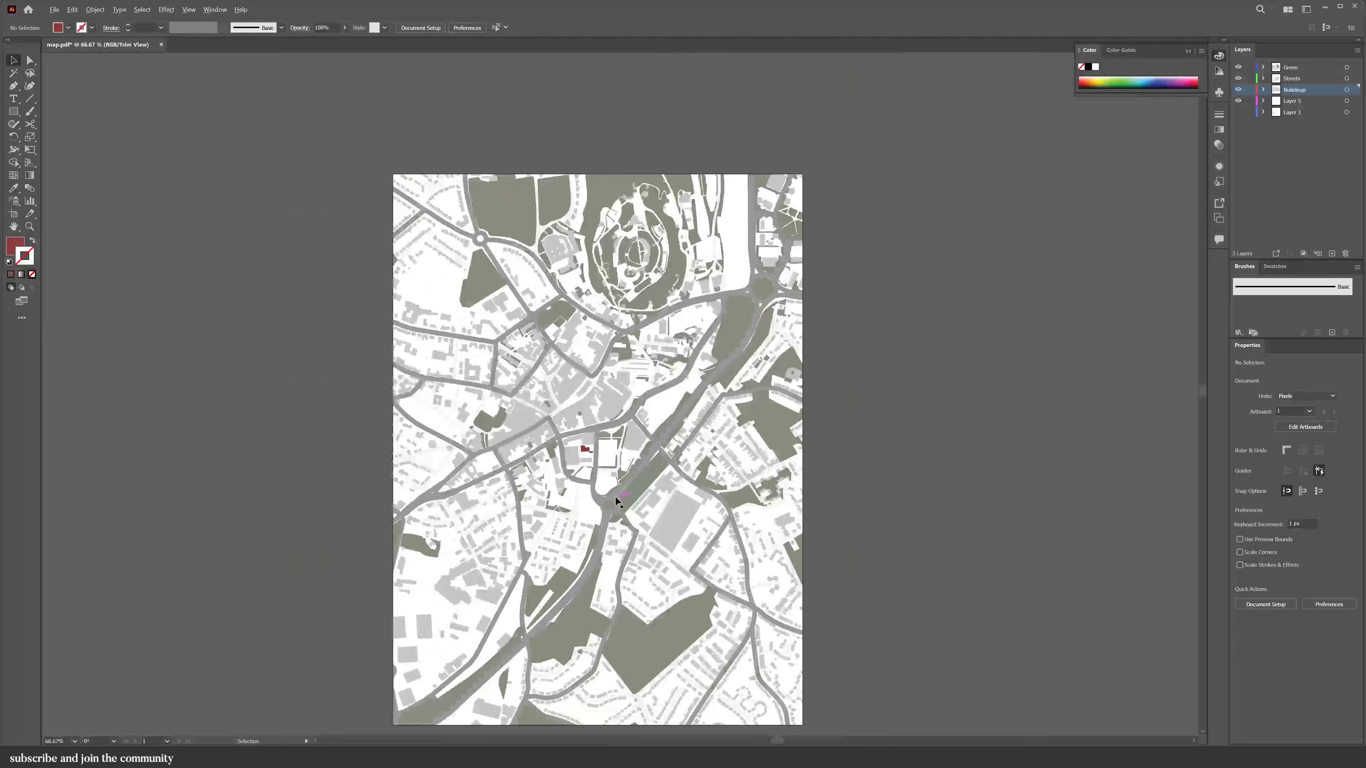
- Add a layer named Frame above all others and lock the Green, Streets, Buildings and minor roads layers
scroll(645, 526, "up", 1)
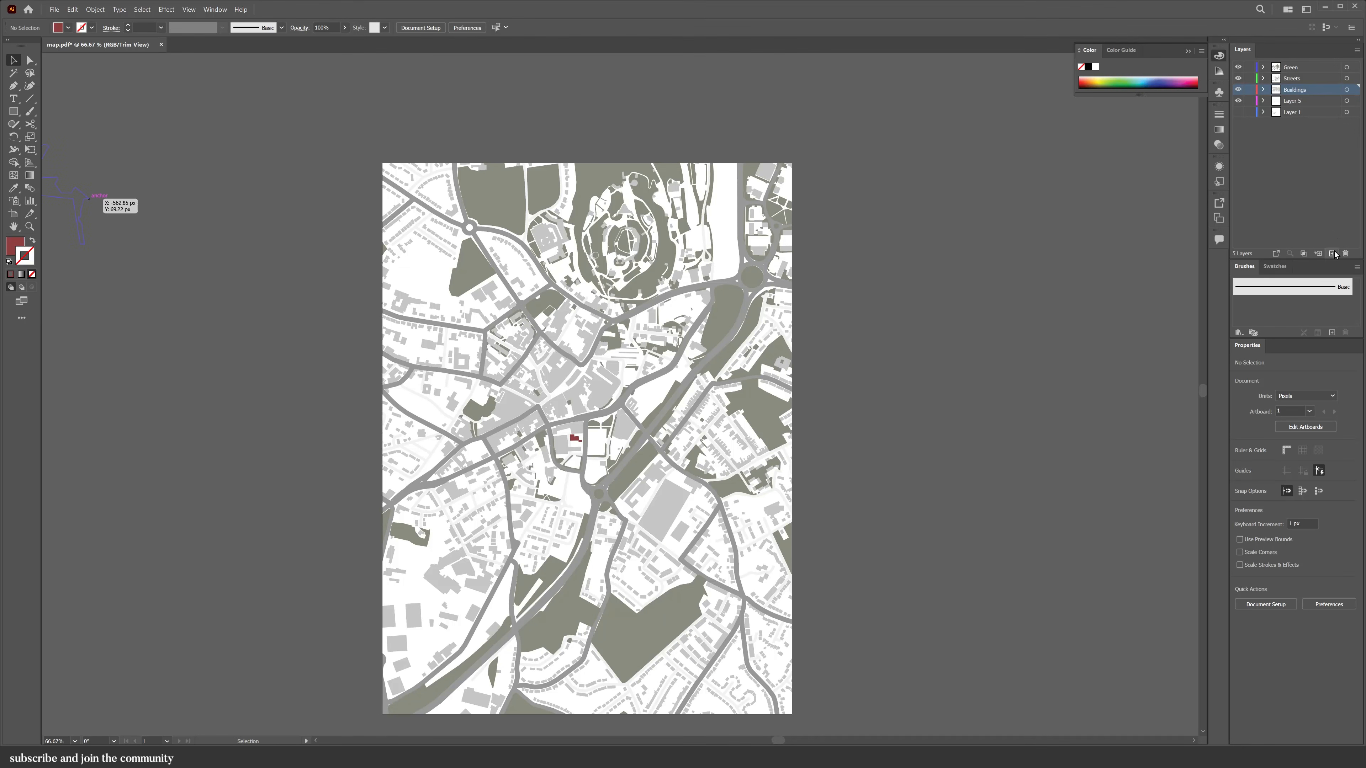
left_click_drag(1294, 91, 1293, 68)
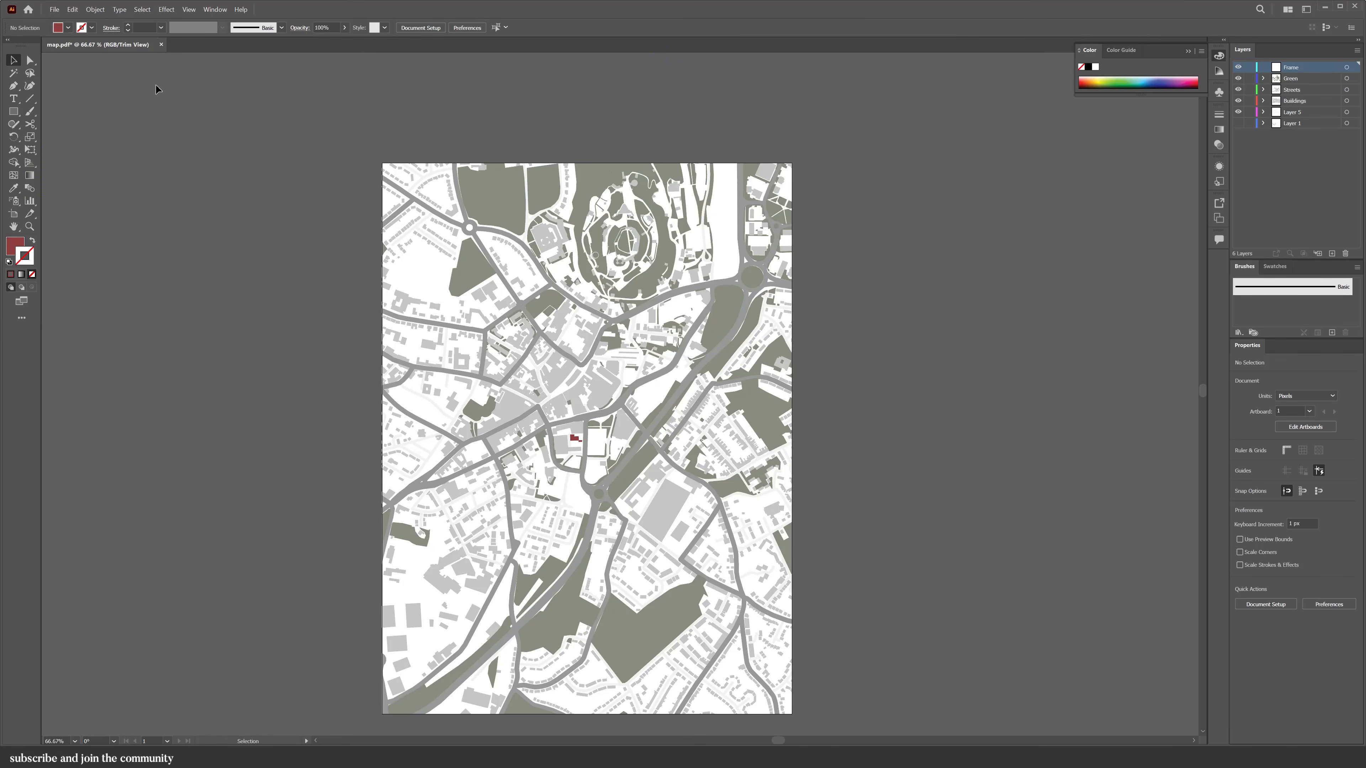
left_click(13, 115)
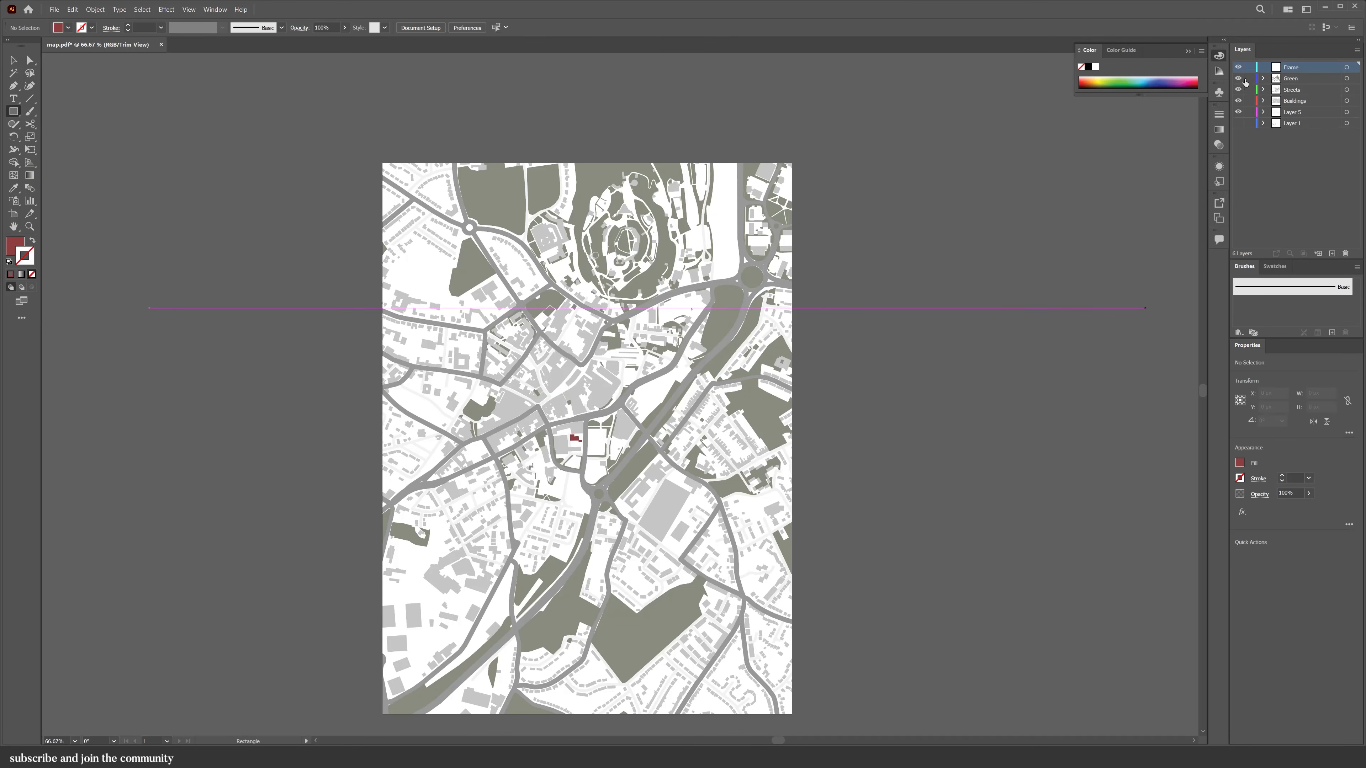
left_click(1248, 112)
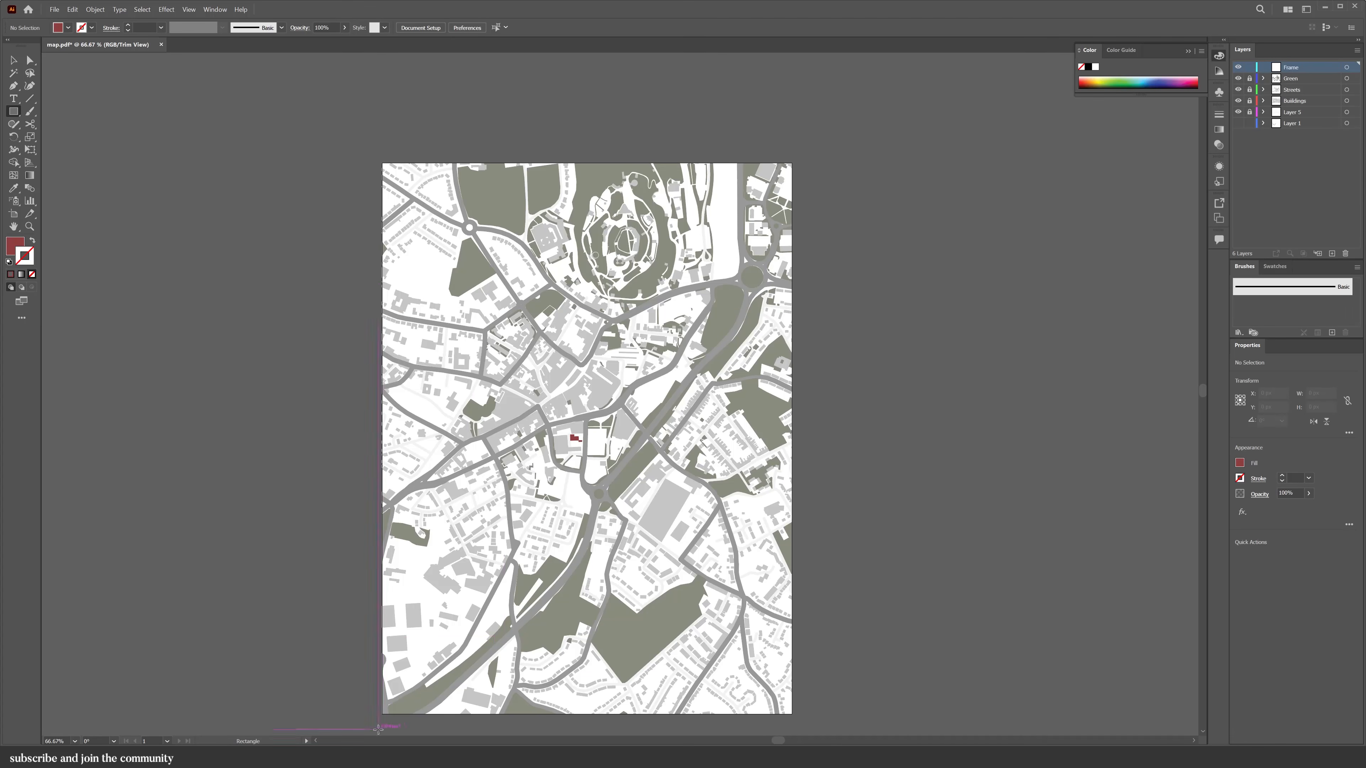
- Draw a rectangle covering the whole artboard on the Frame layer, with no fill and a white (FFFFFF) stroke
left_click_drag(381, 714, 792, 162)
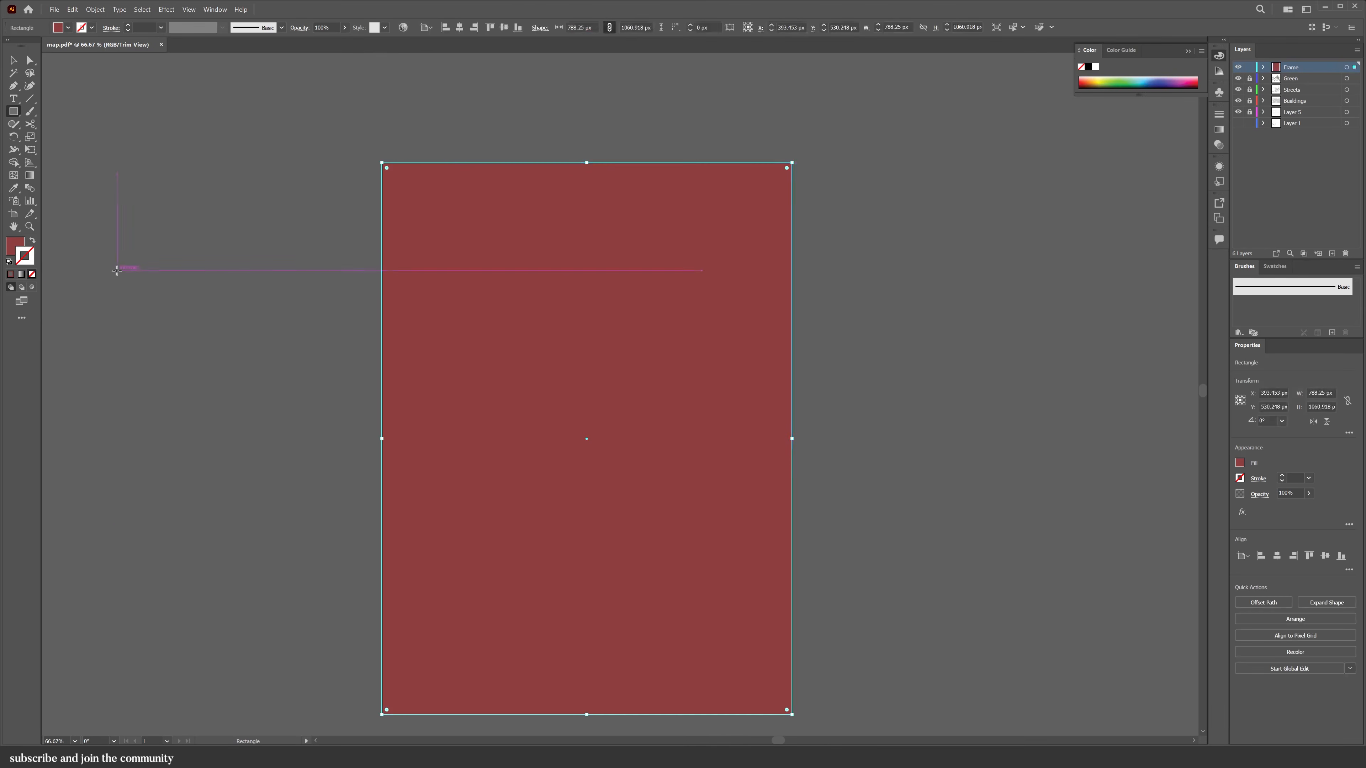
left_click(33, 242)
double_click(25, 256)
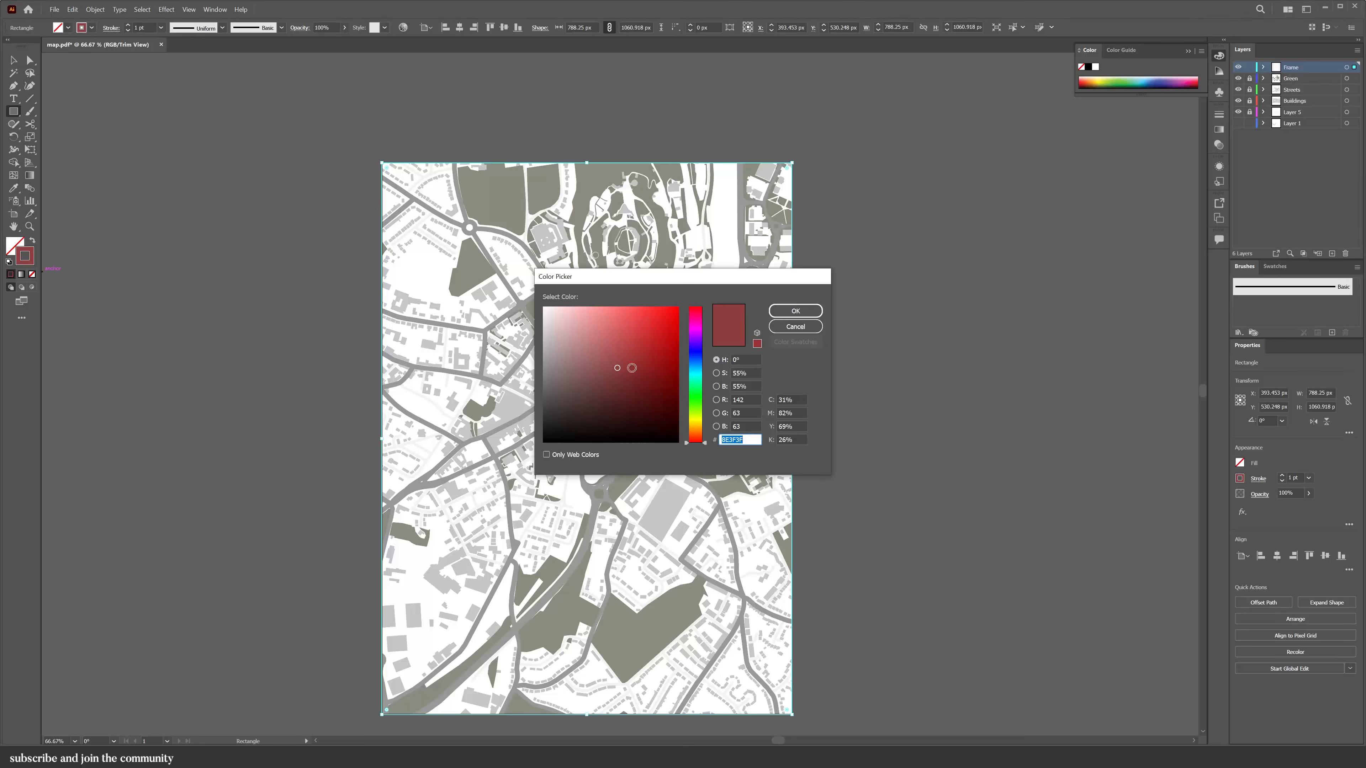
left_click_drag(518, 305, 522, 307)
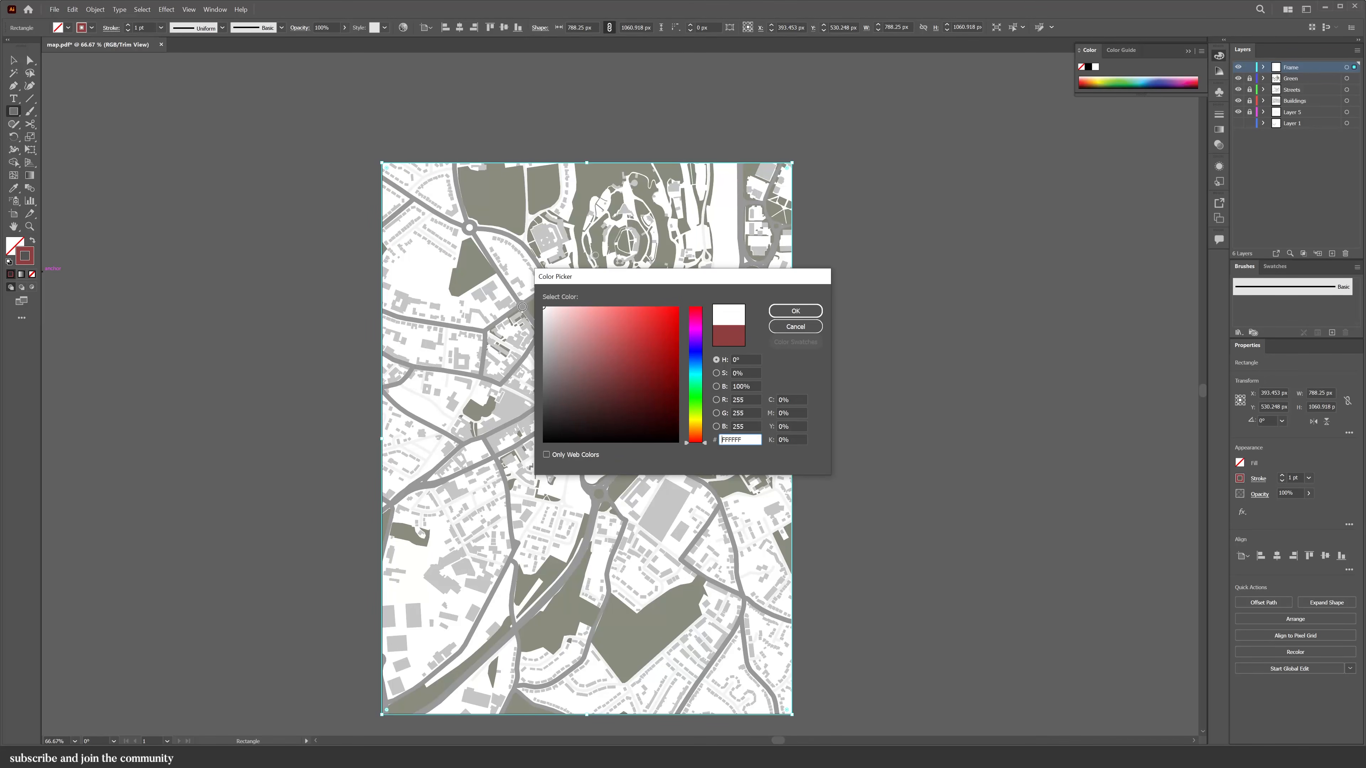
left_click(795, 310)
- Turn off Trim View and give the frame rectangle a 102 pt stroke aligned to the outside
left_click(190, 10)
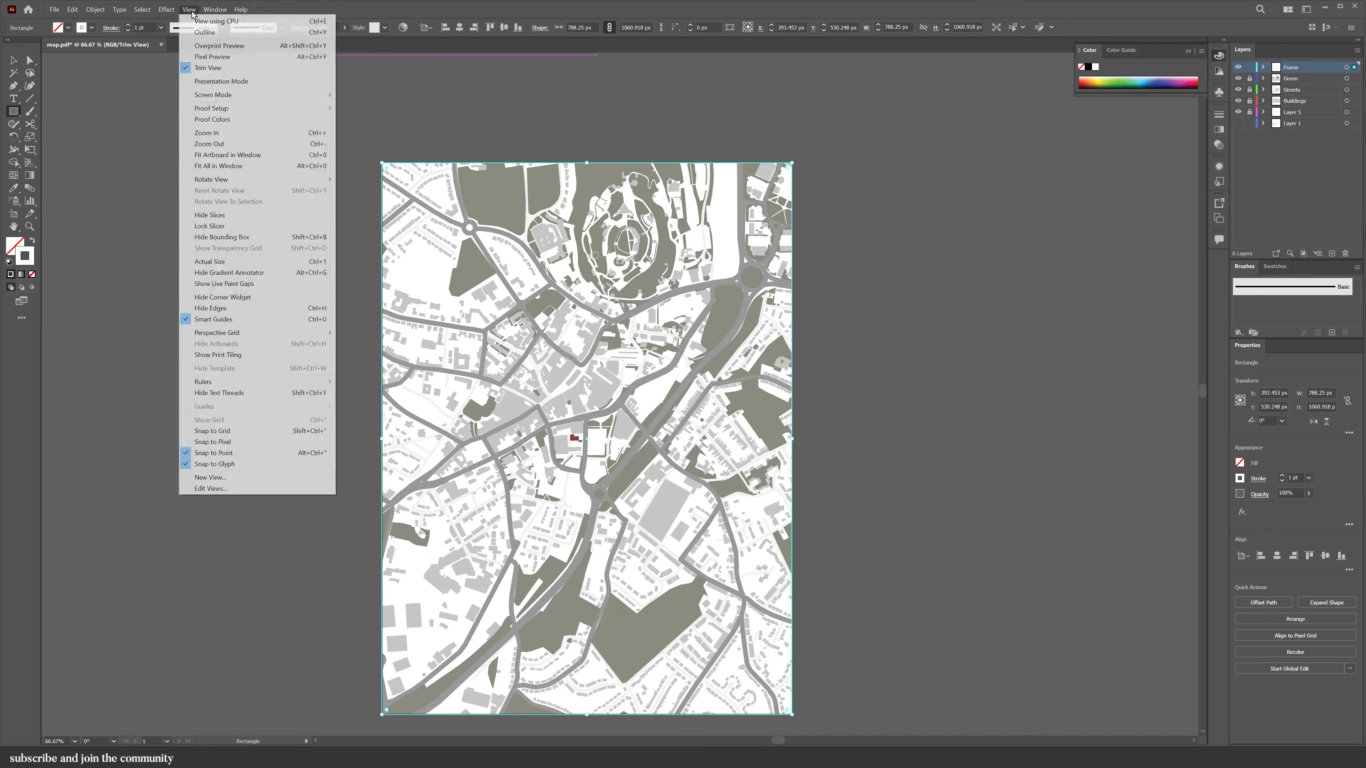
left_click(208, 68)
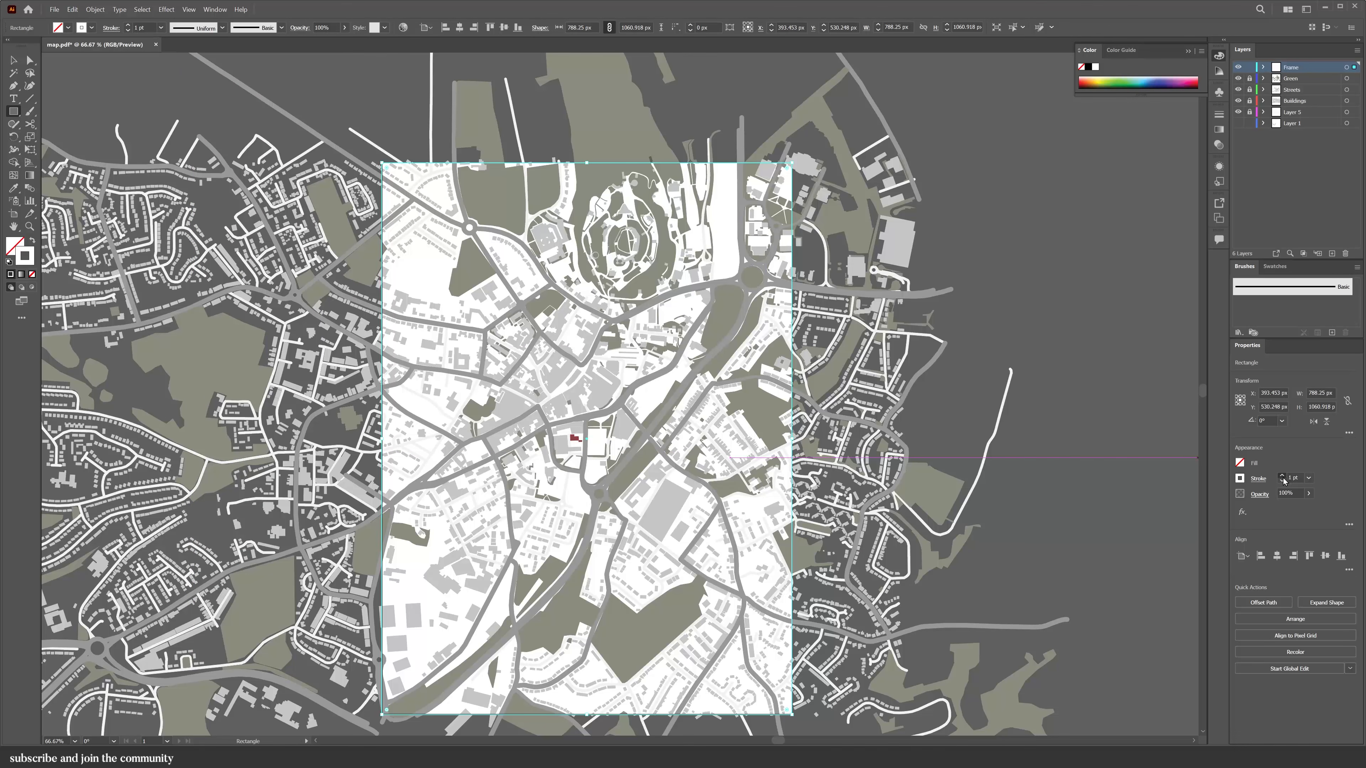
left_click_drag(1283, 477, 1283, 478)
left_click(1259, 482)
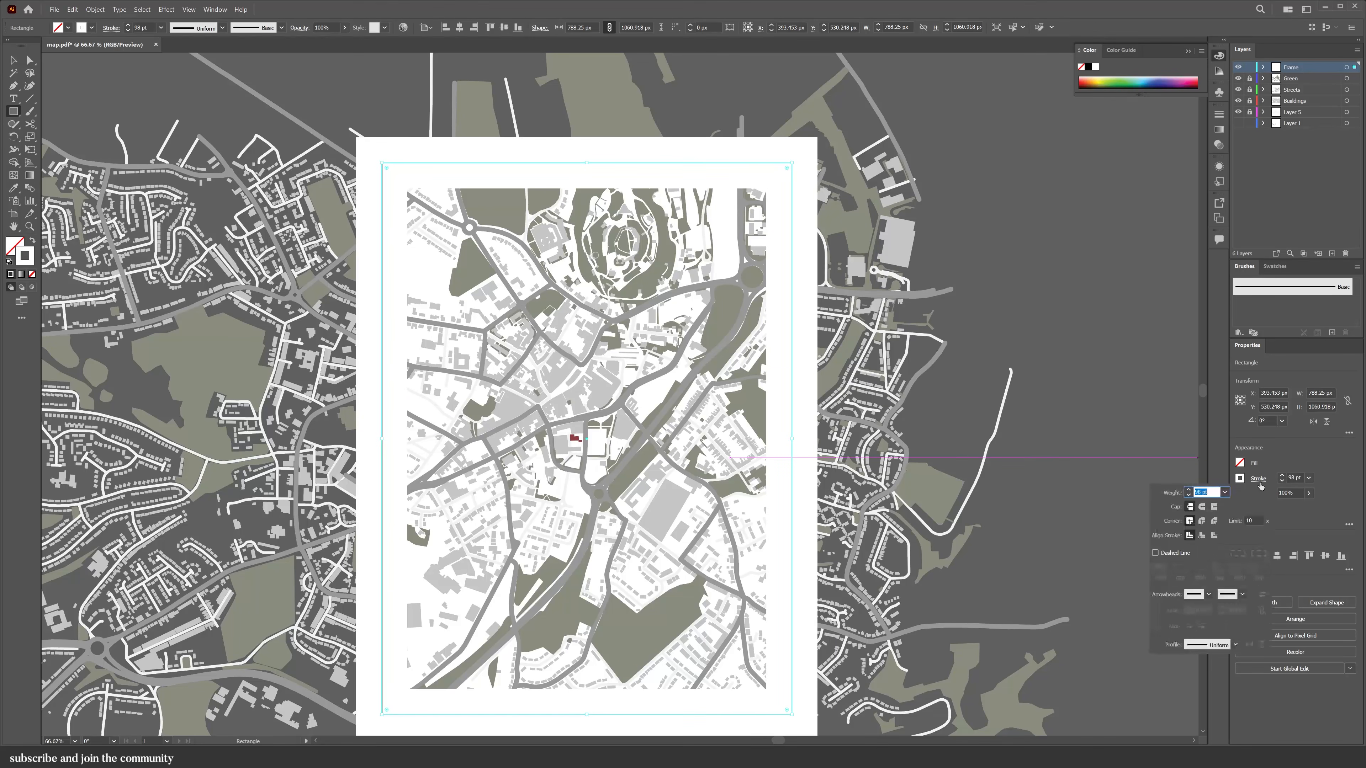
left_click(1215, 535)
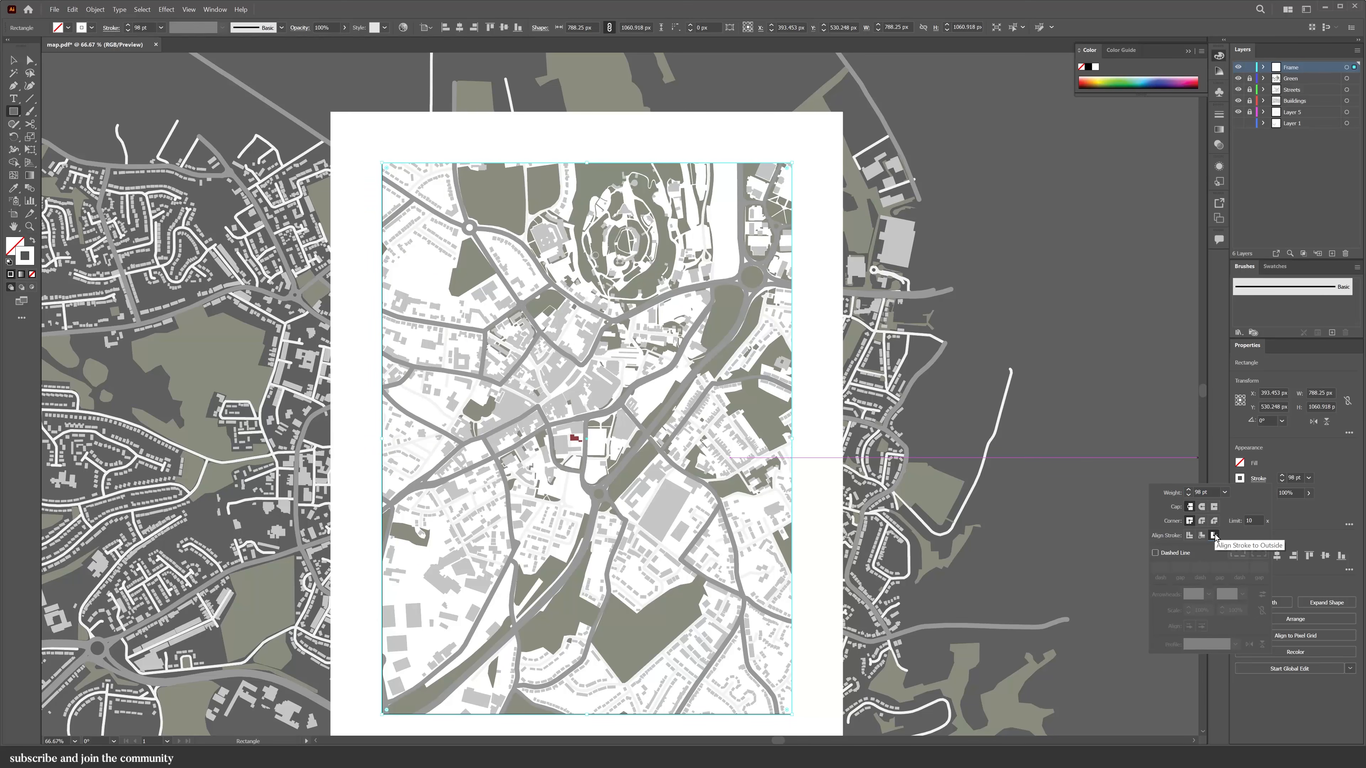
left_click(1282, 476)
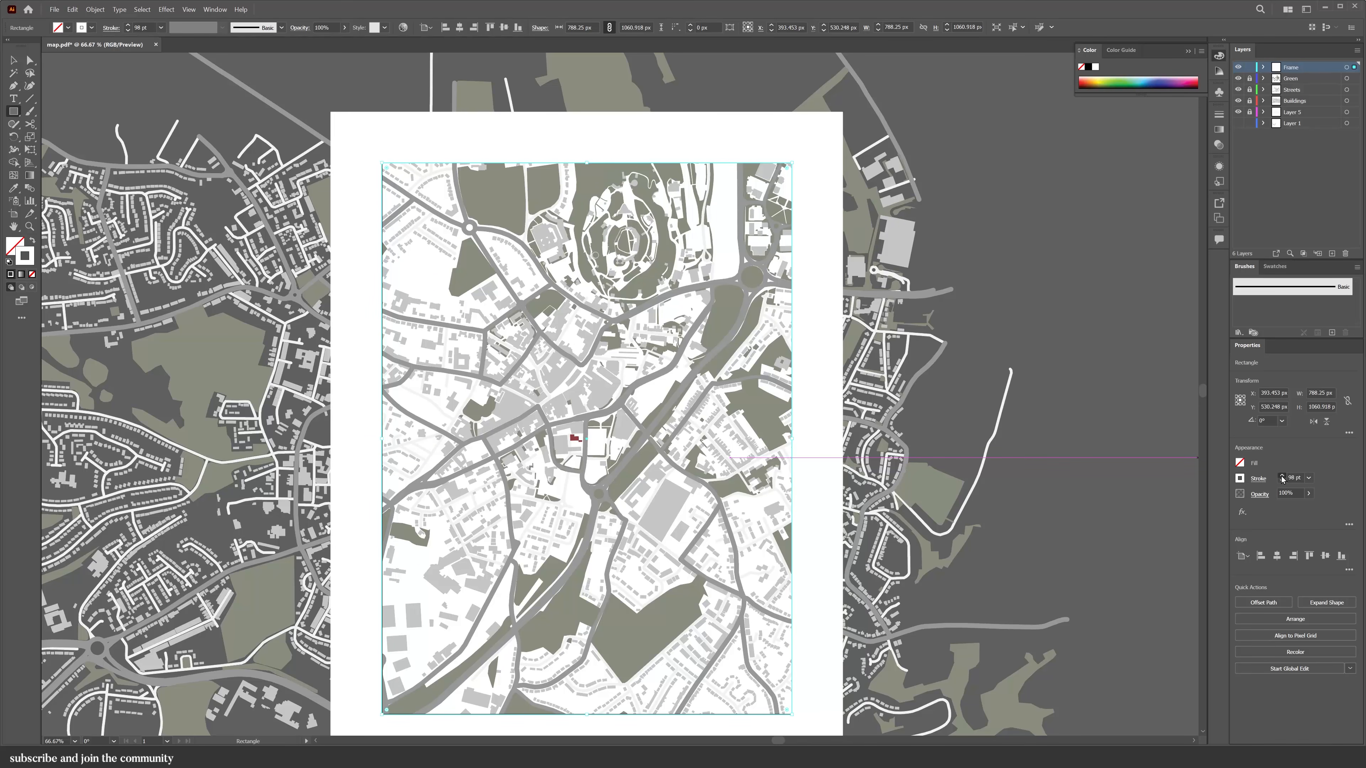
left_click(1282, 476)
left_click(1282, 476)
left_click(1282, 477)
key("v")
left_click(1056, 283)
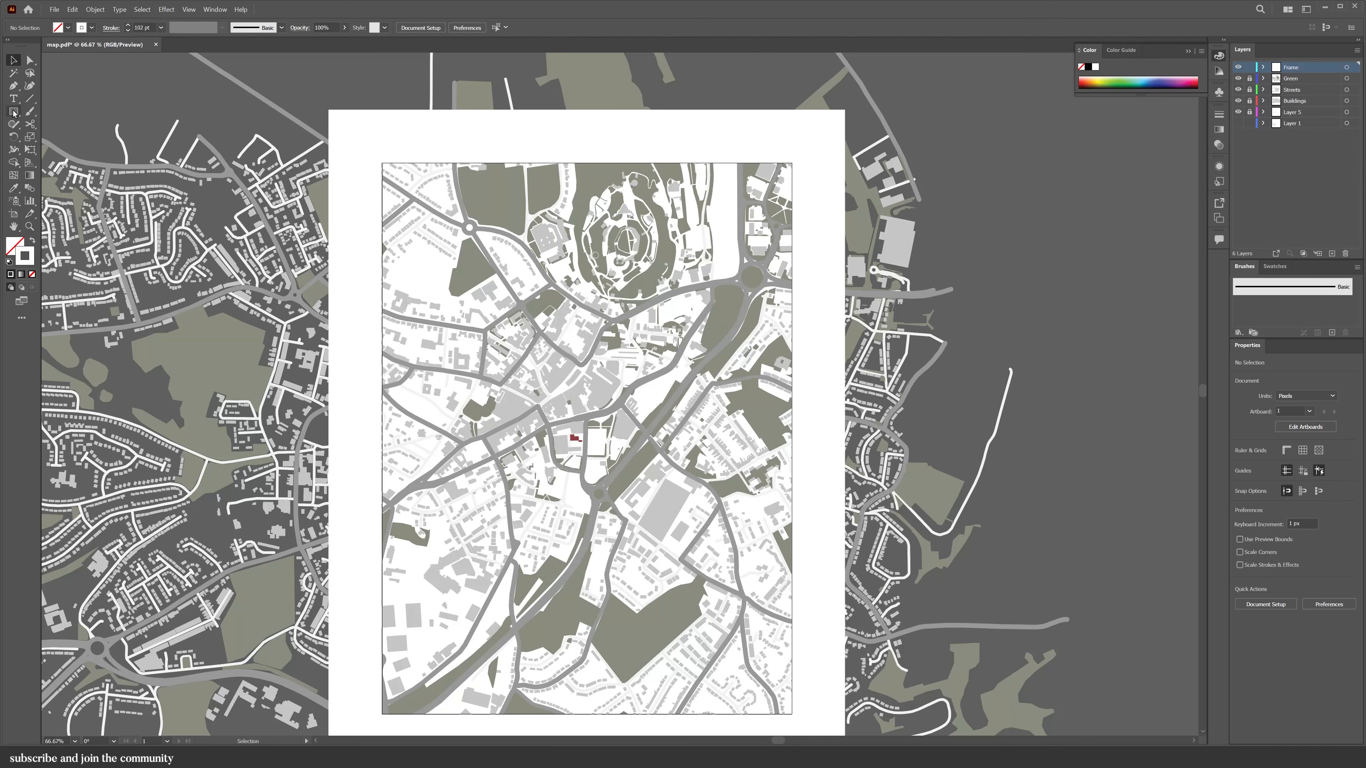
- Extend the artboard's left and top edges outward to the outer edge of the white frame
left_click(14, 214)
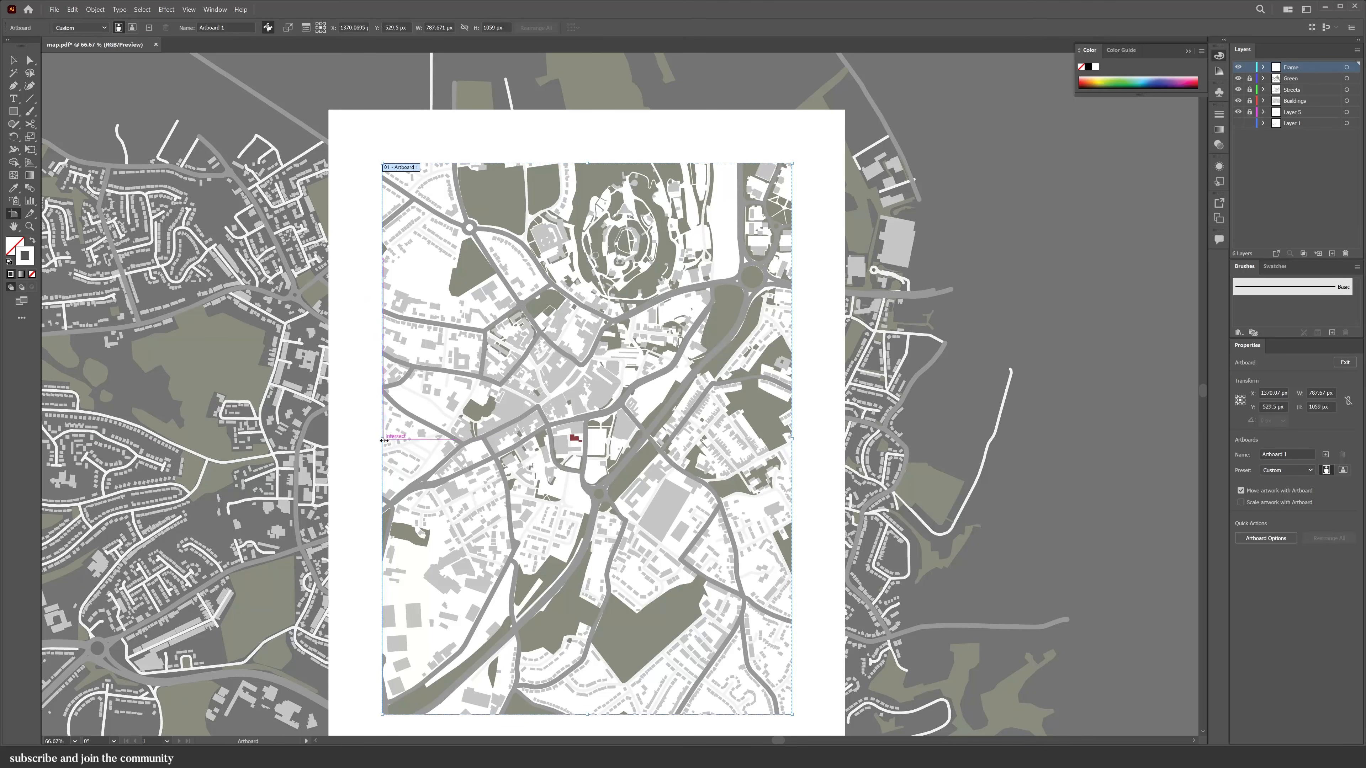
left_click_drag(382, 441, 330, 442)
scroll(327, 90, "up", 4)
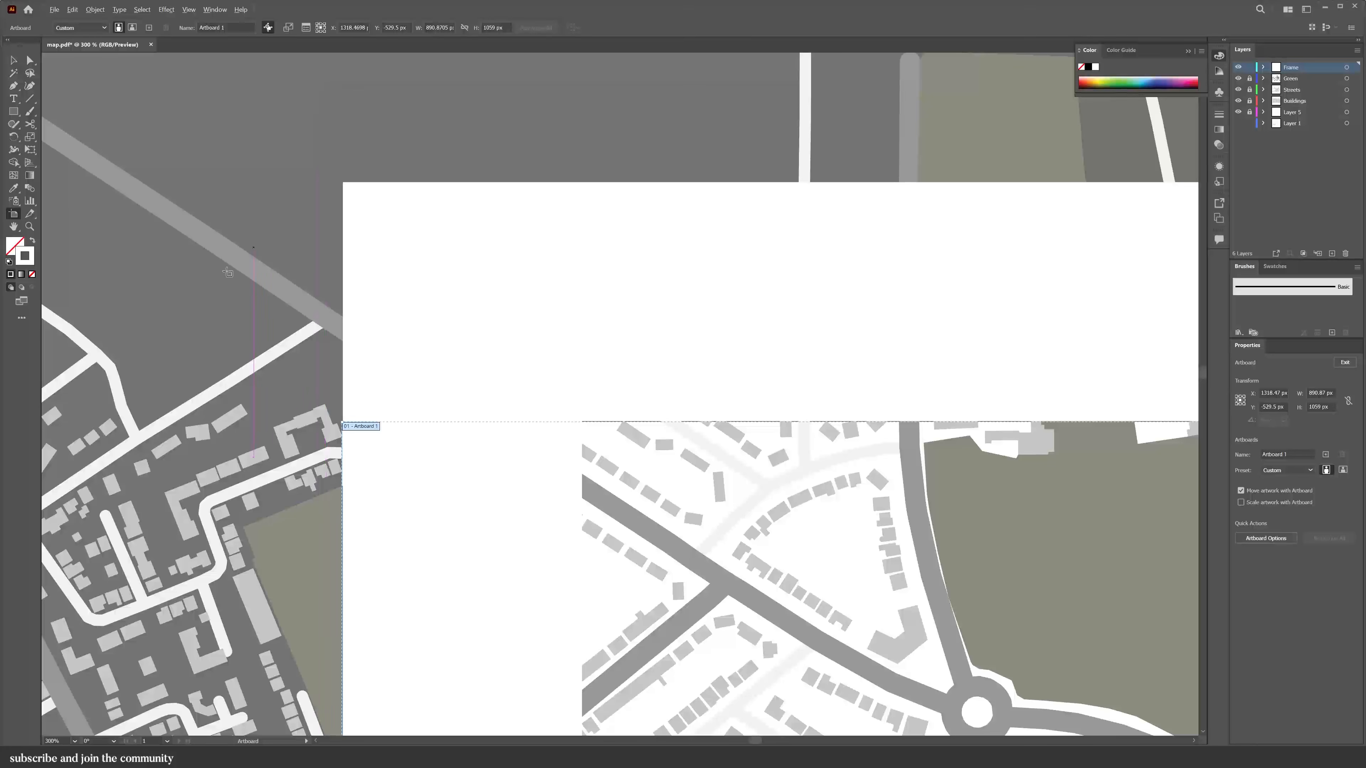
scroll(194, 290, "down", 2)
left_click_drag(789, 357, 799, 237)
scroll(508, 524, "up", 4)
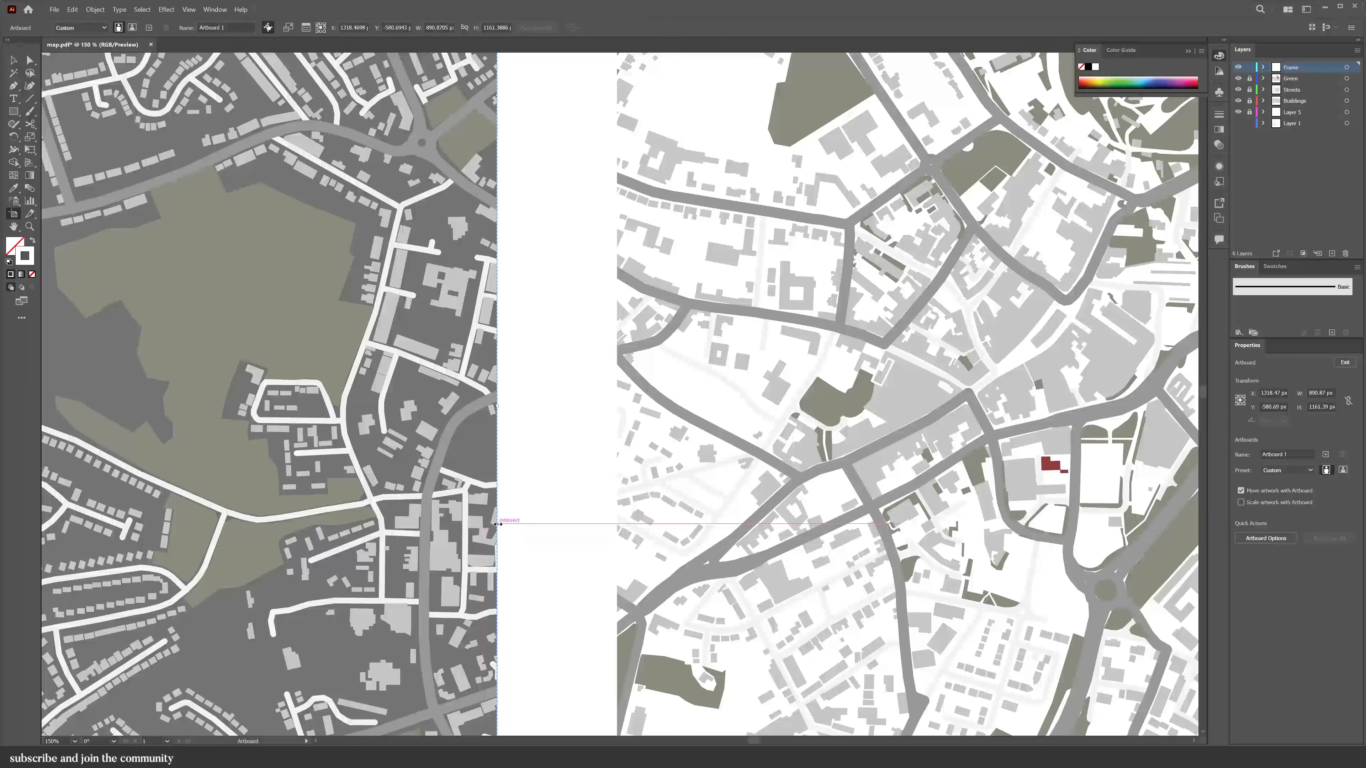
scroll(509, 527, "up", 2)
left_click_drag(508, 529, 514, 536)
- Extend the artboard's right and bottom edges to the frame's outer edge, for an artboard of about 992 by 1265 px
scroll(515, 534, "down", 12)
scroll(574, 425, "up", 9)
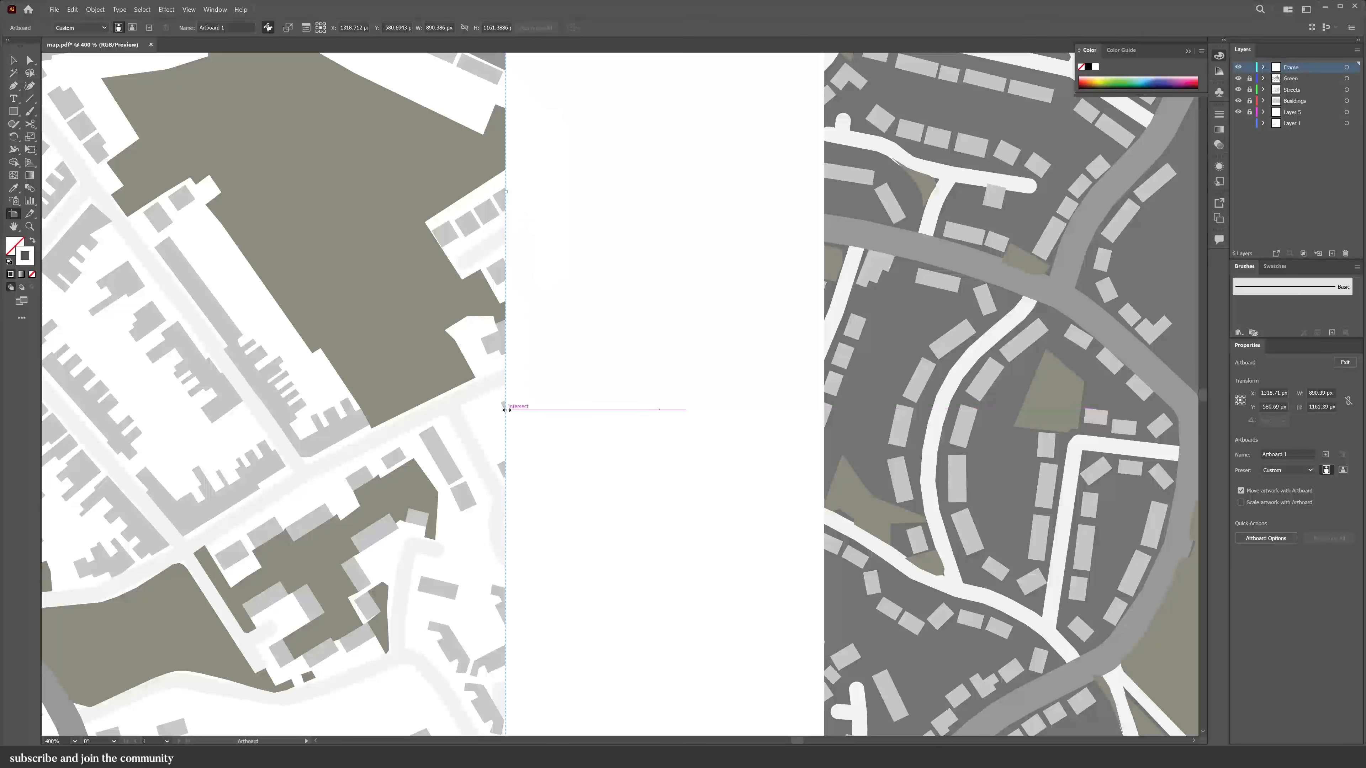
left_click_drag(506, 410, 825, 460)
scroll(825, 459, "down", 8)
scroll(527, 425, "up", 6)
left_click_drag(528, 427, 532, 589)
scroll(593, 675, "down", 4)
scroll(589, 670, "up", 1)
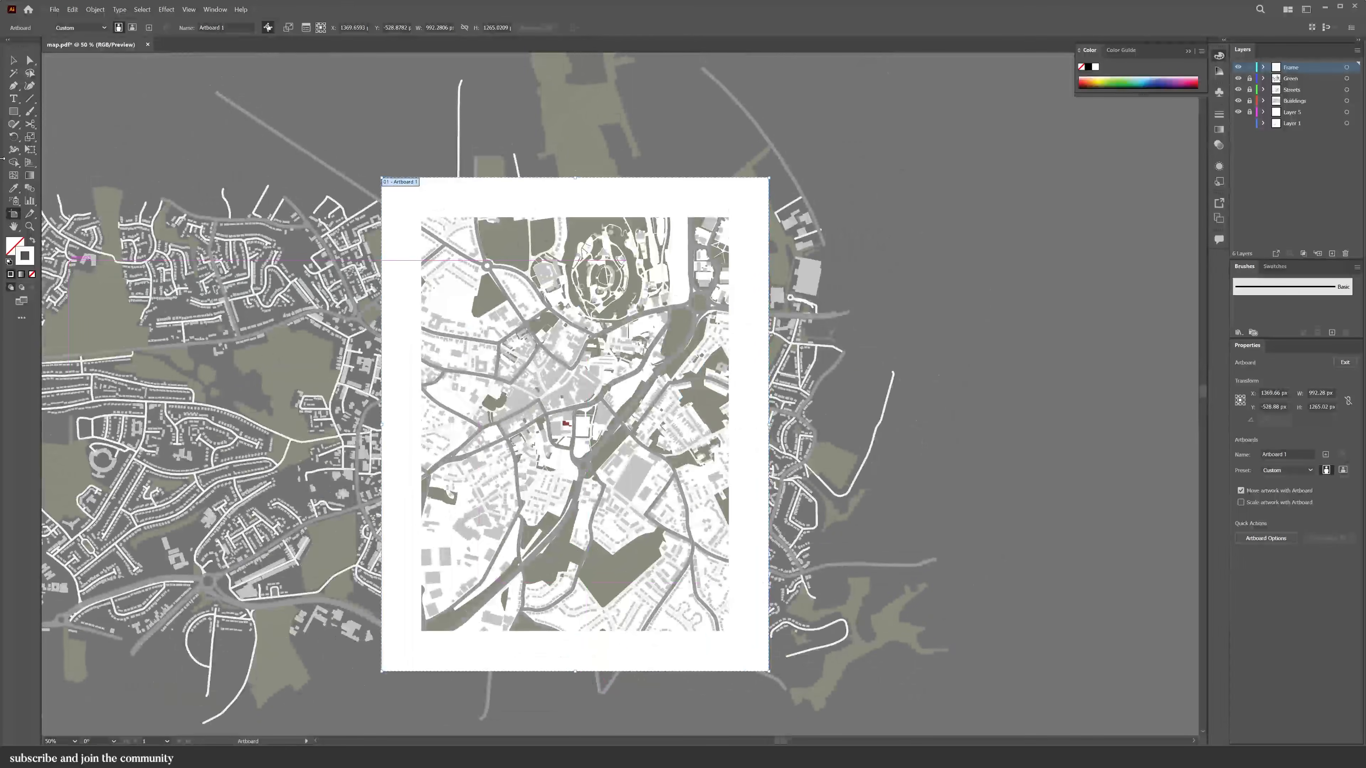
- Leave artboard editing and turn Trim View back on to hide everything outside the artboard
left_click(14, 60)
left_click(189, 11)
left_click(202, 71)
scroll(885, 468, "down", 1)
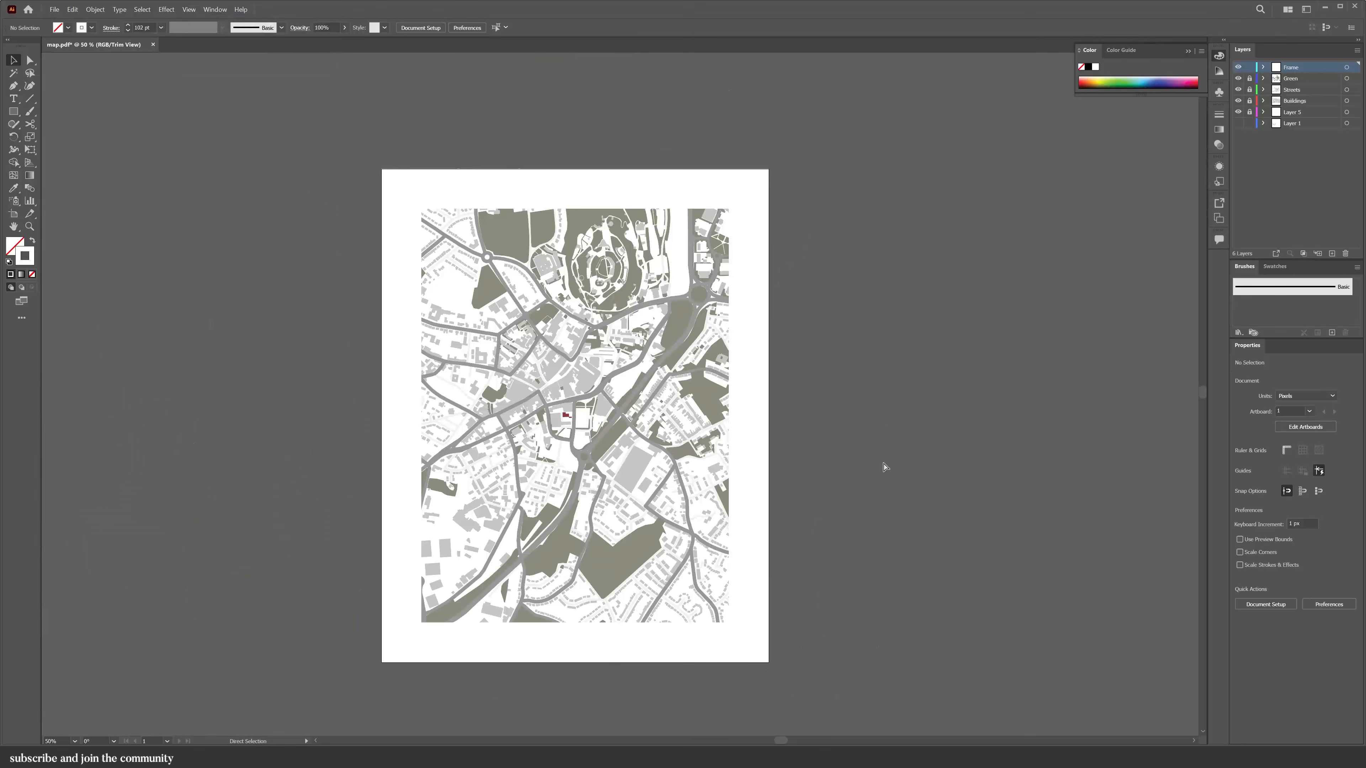
- Paste the paper texture image onto the Frame layer and position it so it covers the entire artboard
key("ctrl+v")
left_click_drag(1015, 158, 708, 514)
left_click_drag(670, 463, 658, 466)
- Set the paper texture image to Multiply blending at 30% opacity and deselect it
left_click(1257, 496)
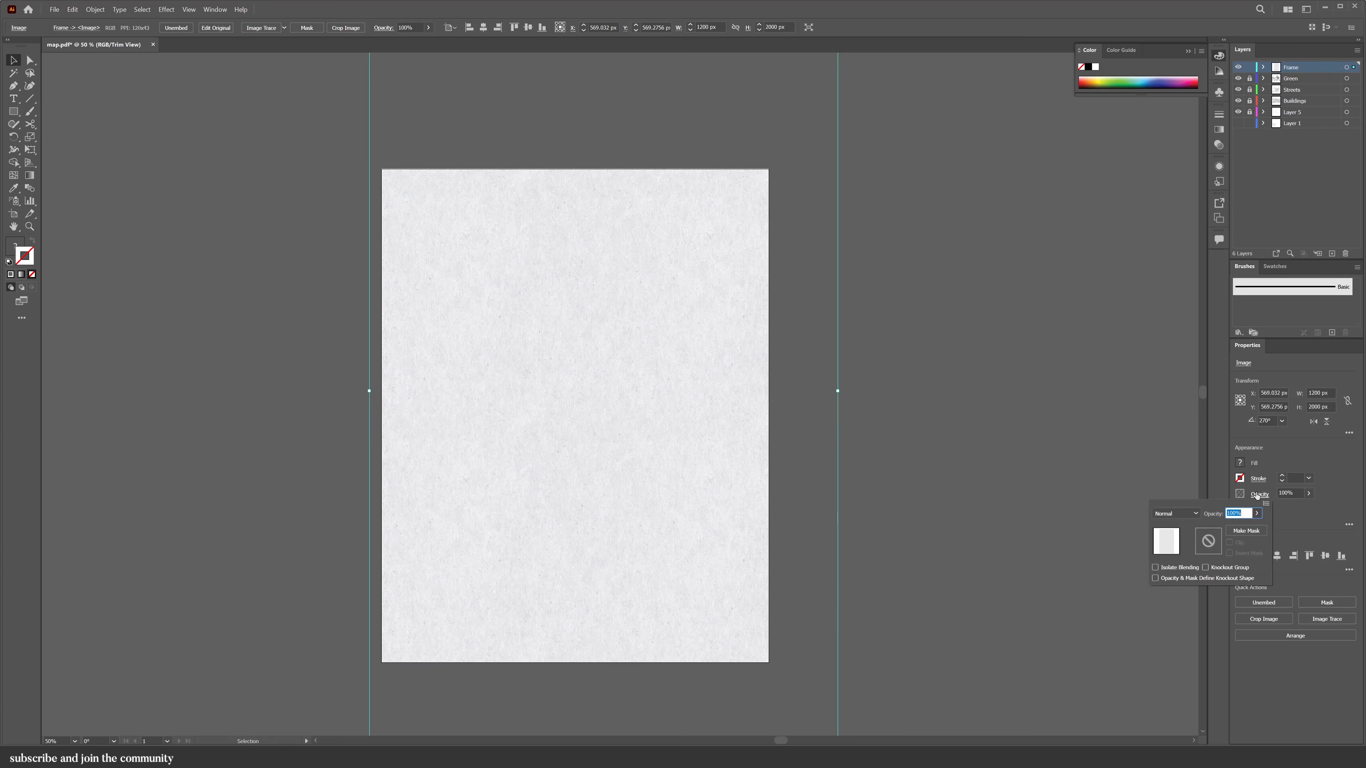
left_click(1180, 514)
left_click(1183, 552)
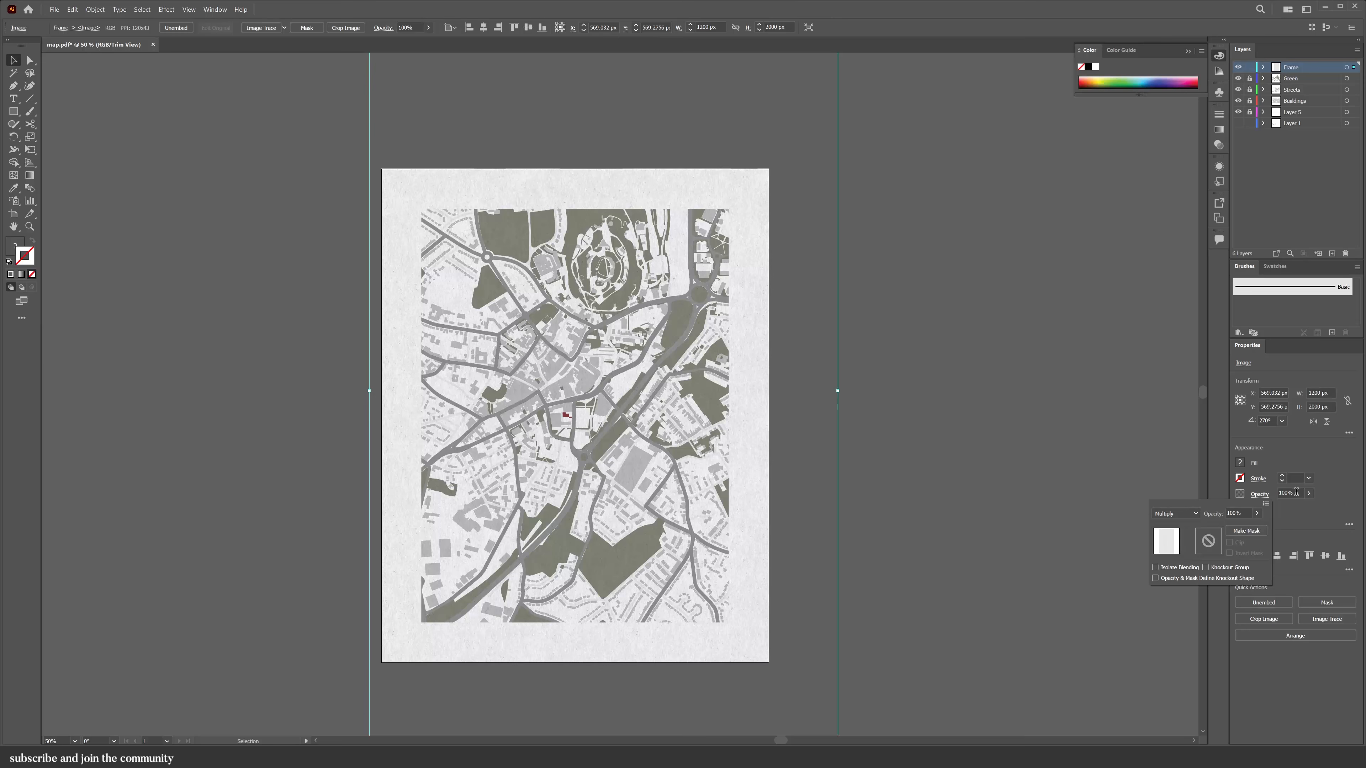
left_click(1308, 494)
left_click_drag(1277, 509, 1277, 510)
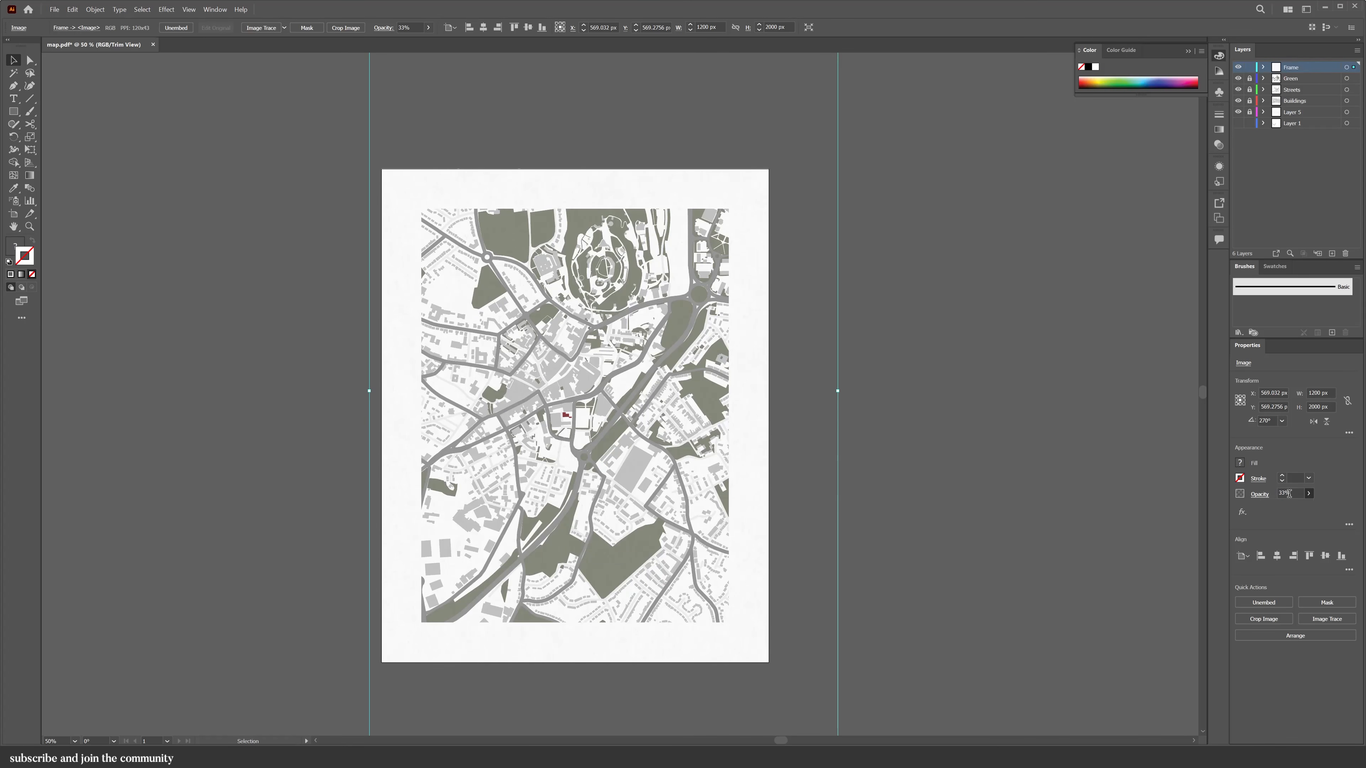
left_click(962, 506)
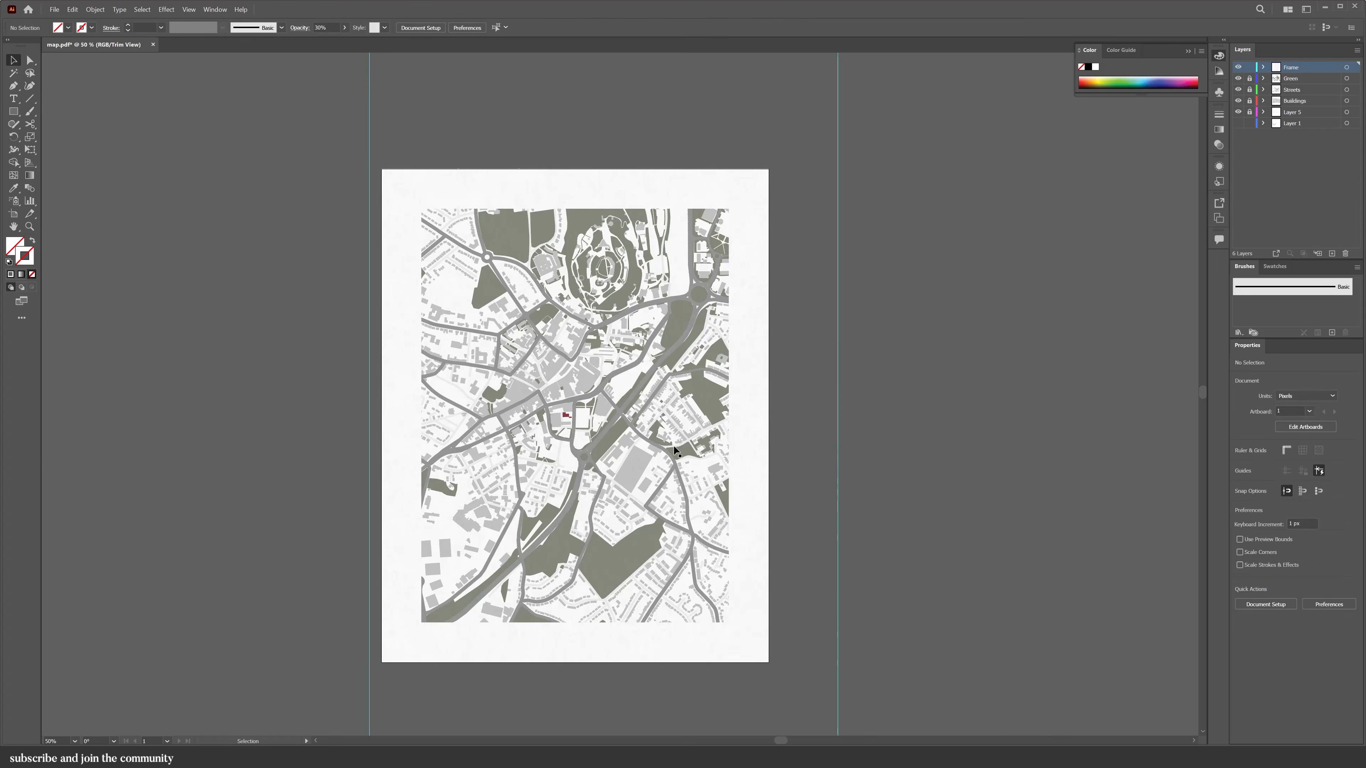
scroll(677, 443, "up", 4)
scroll(1046, 540, "down", 5)
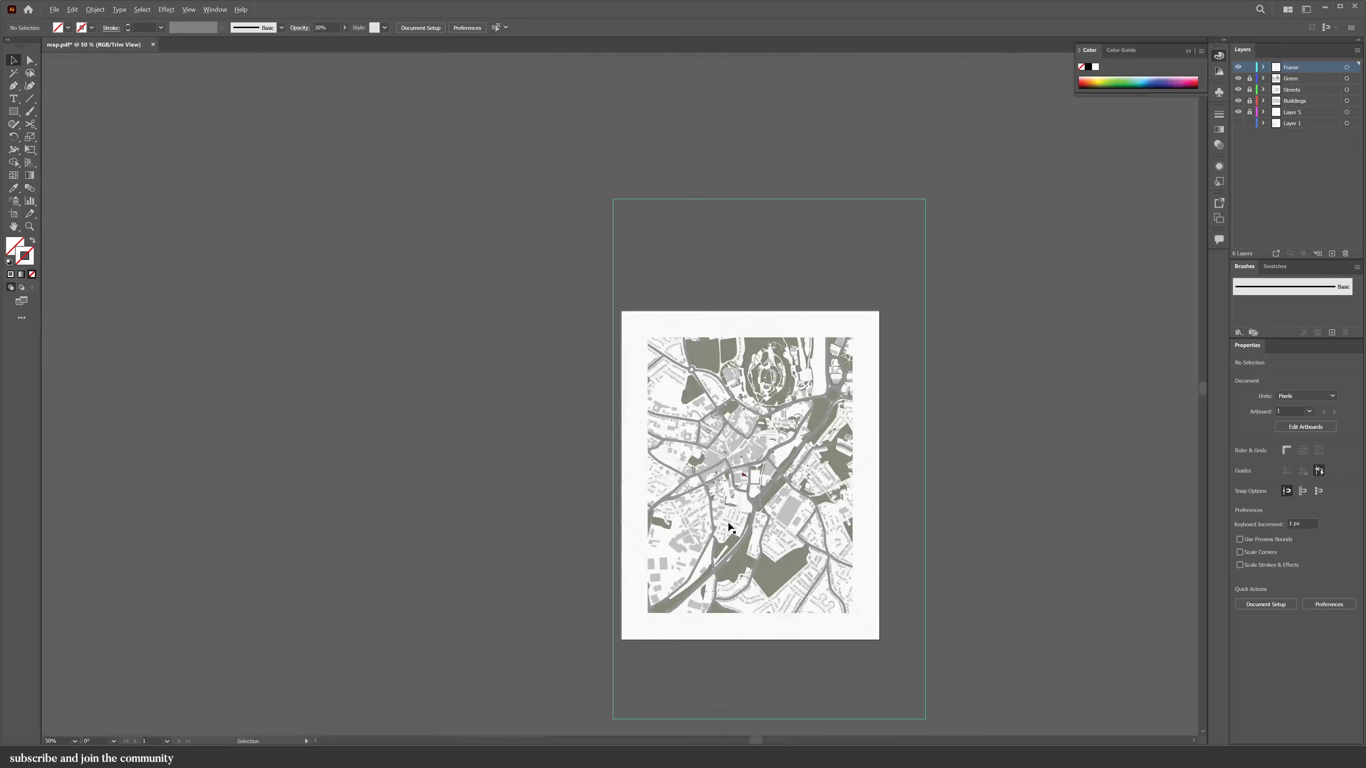
key("ctrl+0")
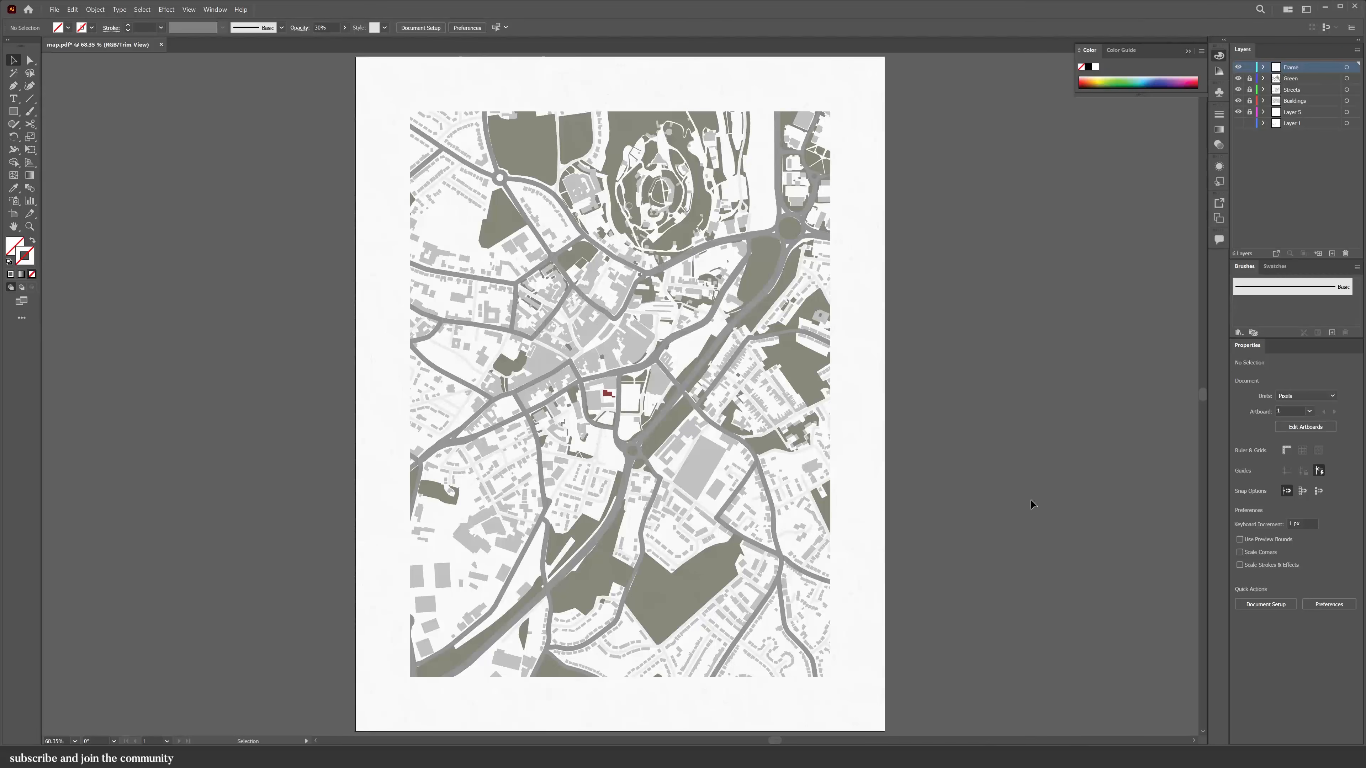